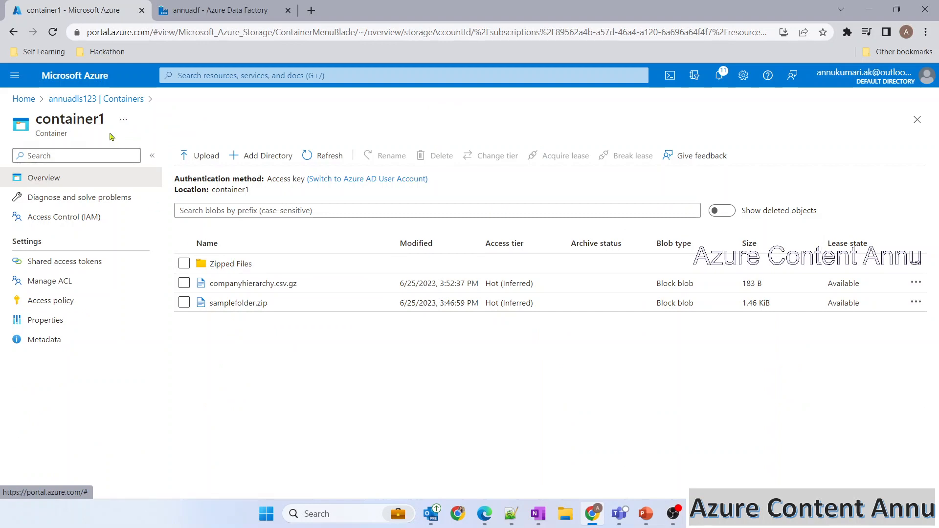
Step: Inspect the contents of companyhierarchy.csv.gz and samplefolder.zip in container1
left_click(220, 284)
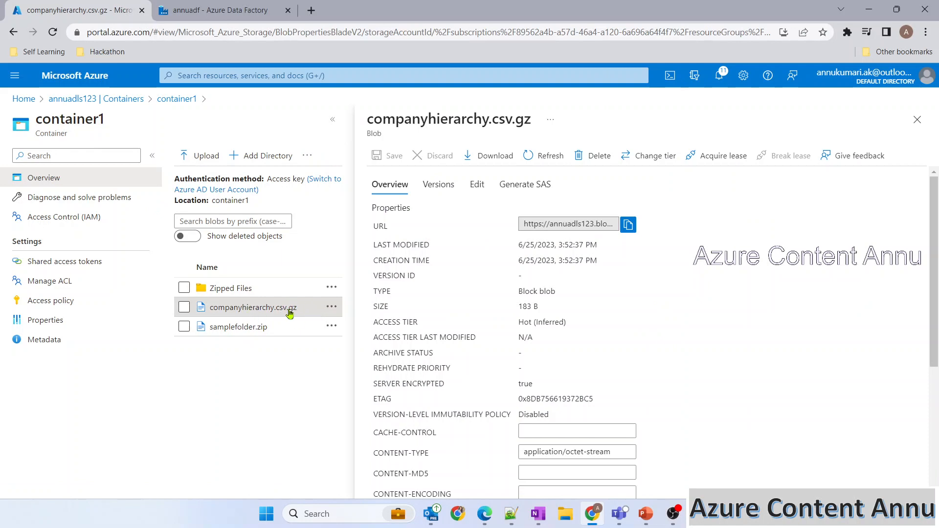
left_click(477, 185)
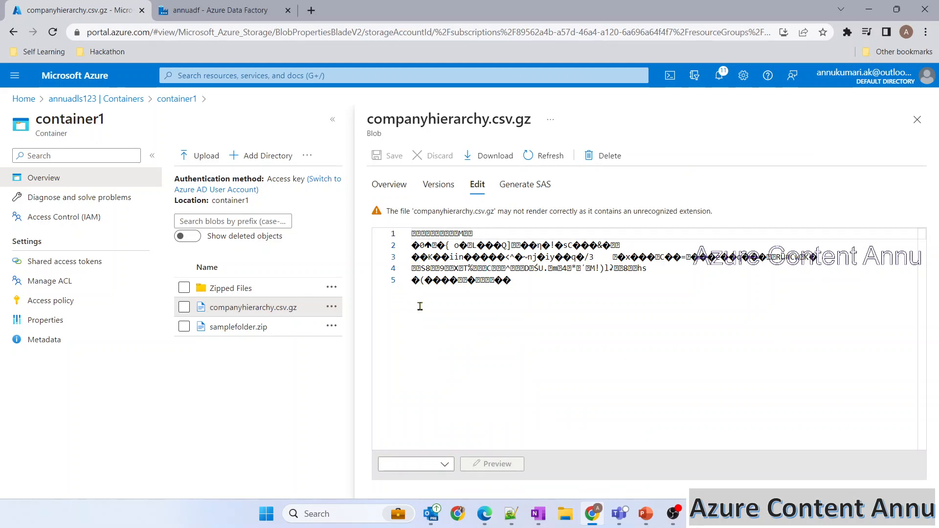
left_click(913, 129)
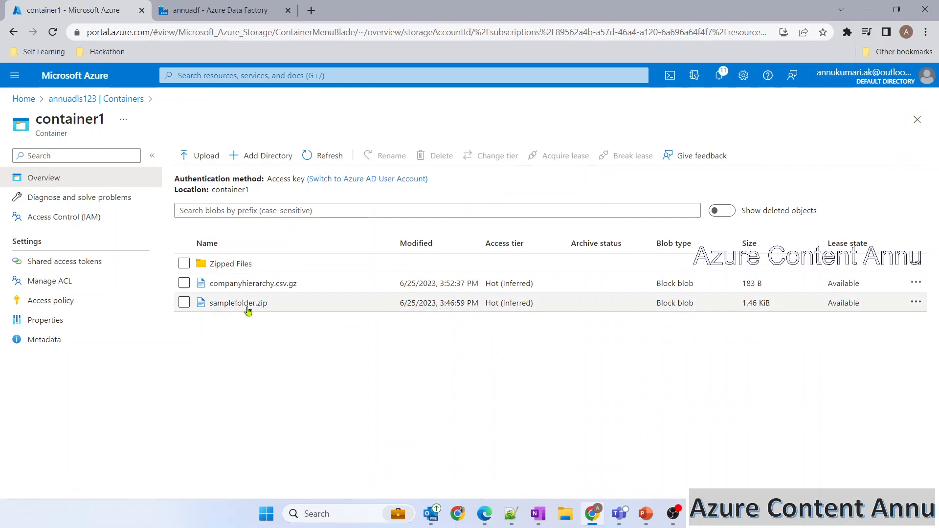
left_click(248, 308)
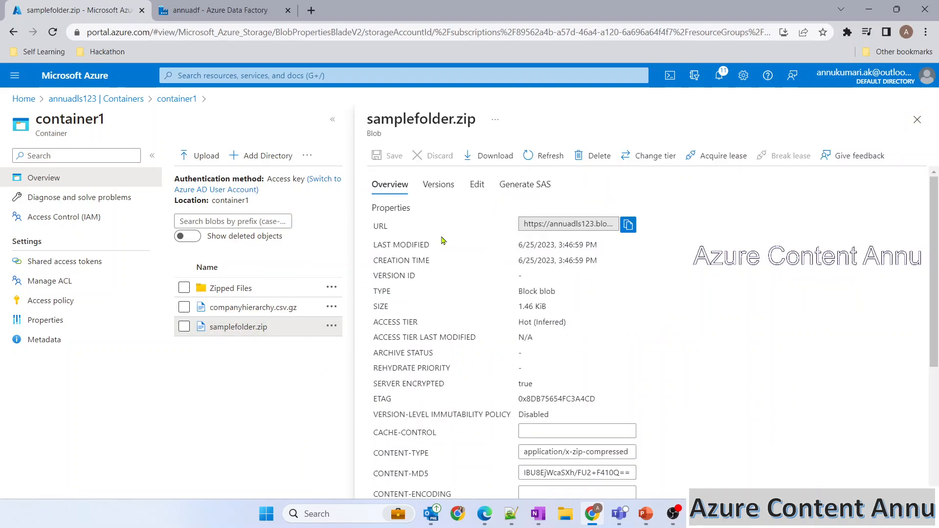
left_click(477, 184)
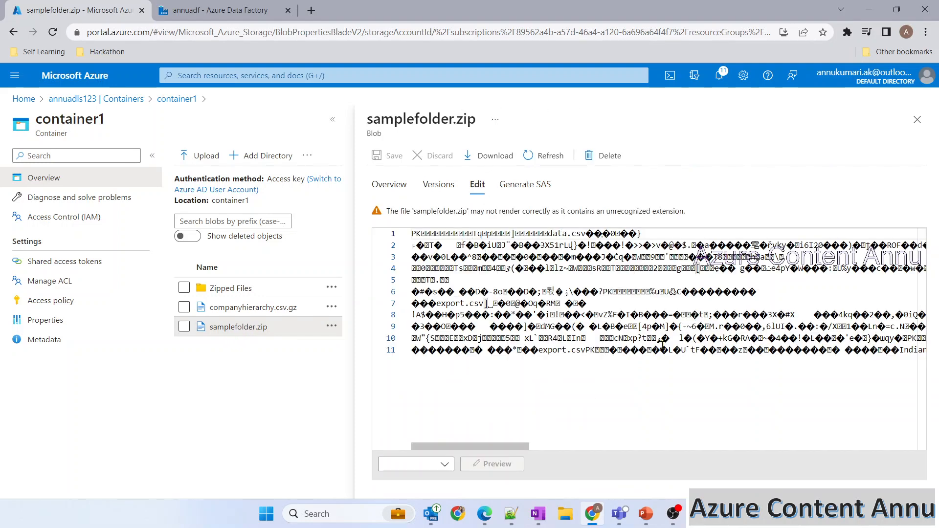
left_click(917, 120)
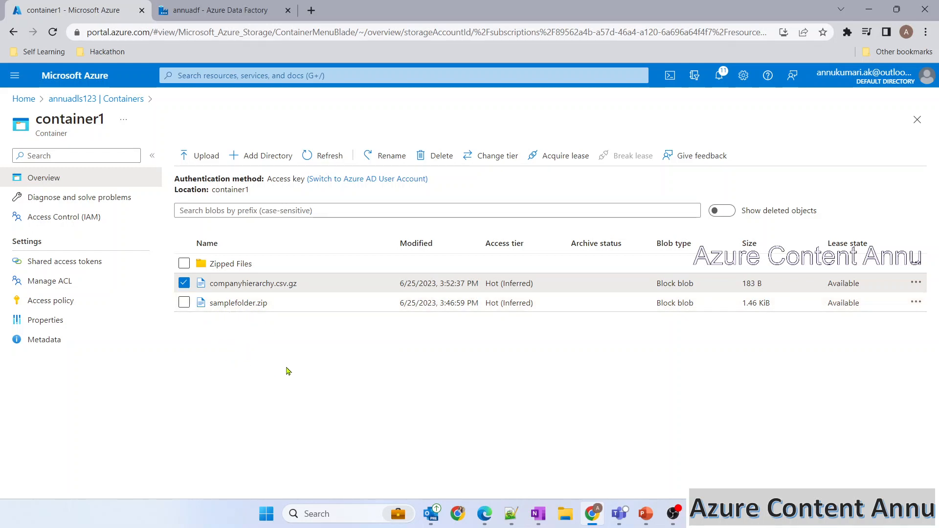
left_click(184, 304)
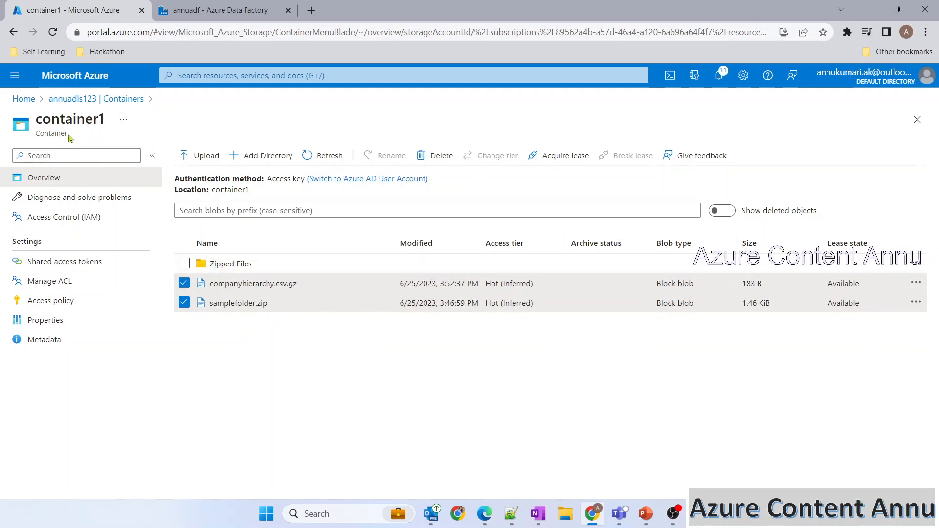
Step: Look through the Zipped Files folder and container2's four CSV files, then switch to PowerPoint
left_click(234, 264)
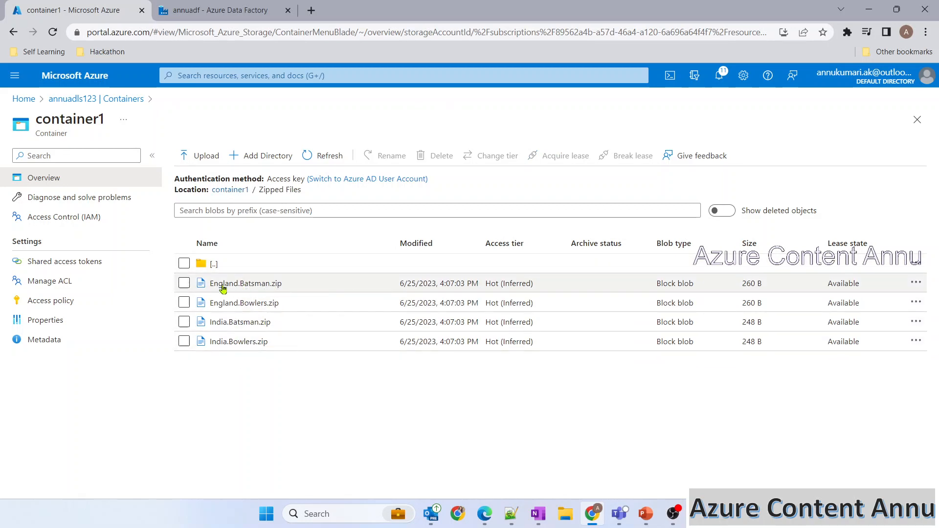
left_click(125, 99)
left_click(215, 350)
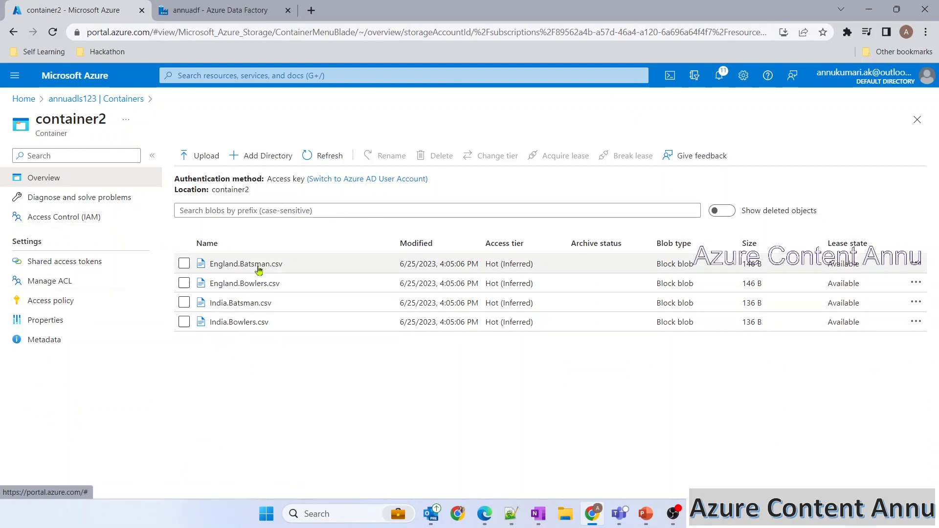
left_click(117, 100)
left_click(235, 348)
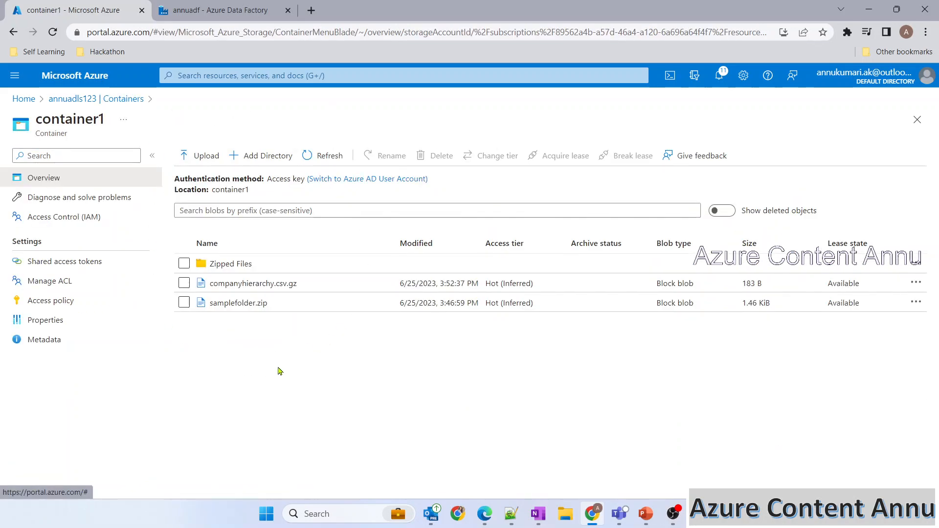
key("alt+Tab")
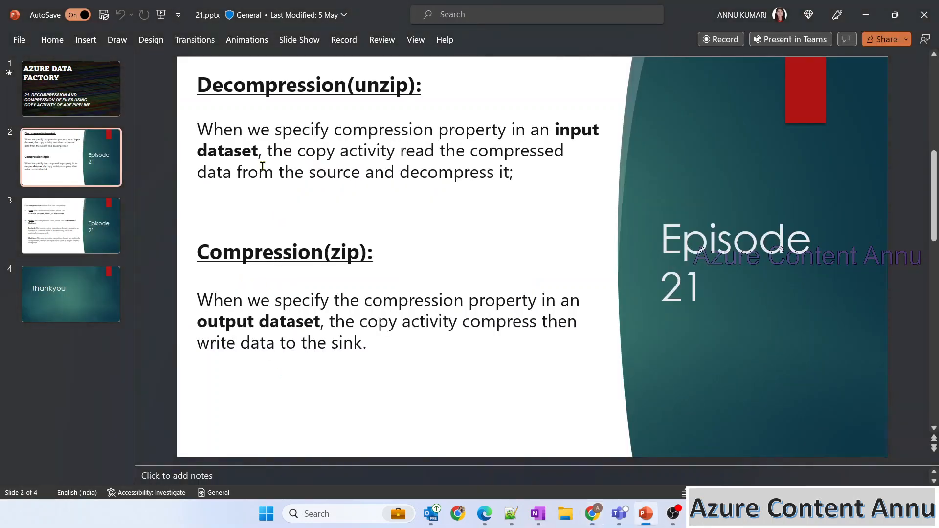
Step: Highlight the Decompression paragraph on slide 2, then return to the annuadf Data Factory
left_click_drag(535, 184, 179, 91)
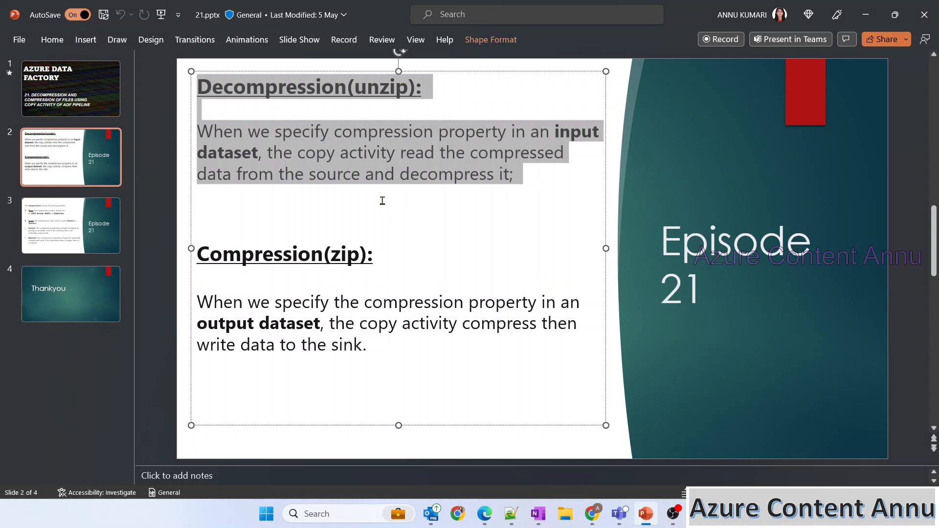
key("alt+Tab")
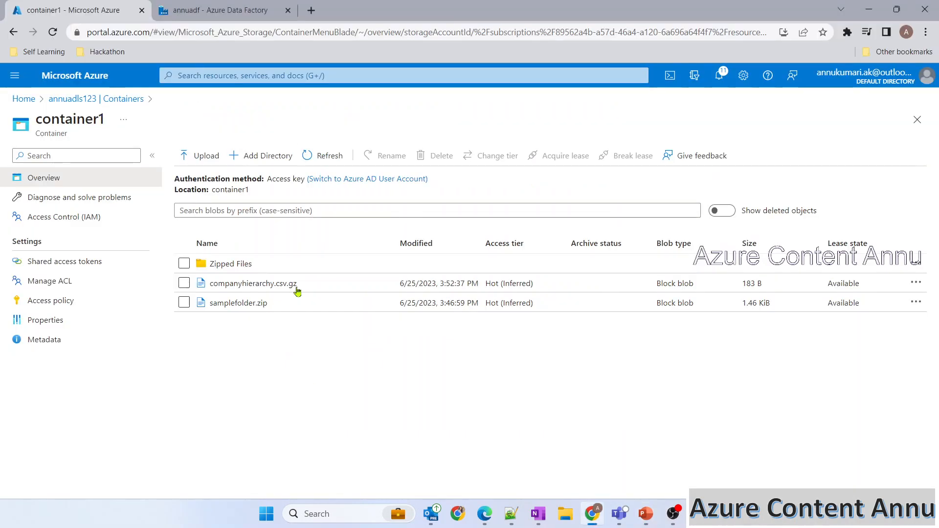
left_click(238, 12)
left_click(195, 146)
Step: Create pipeline37 with a Copy data activity and show its source settings
mouse_move(225, 161)
left_click(342, 173)
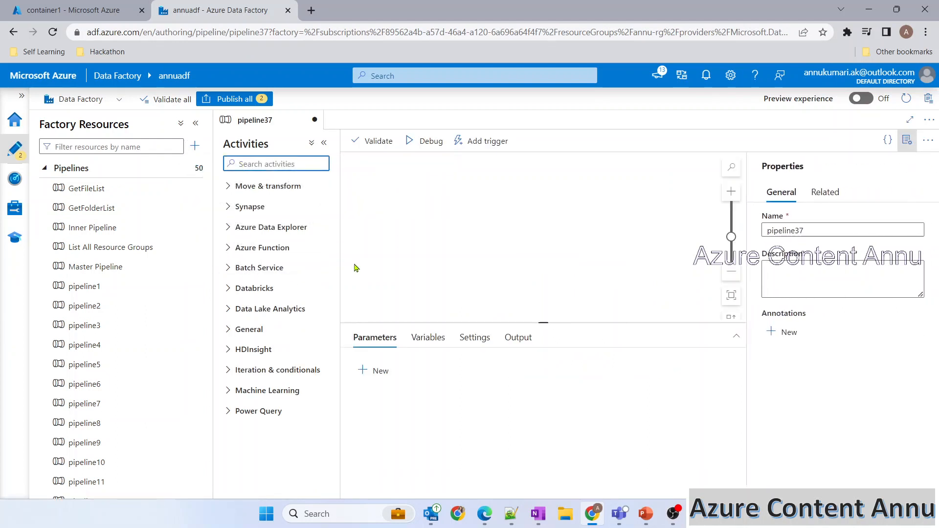
type("cop")
left_click_drag(274, 209, 489, 230)
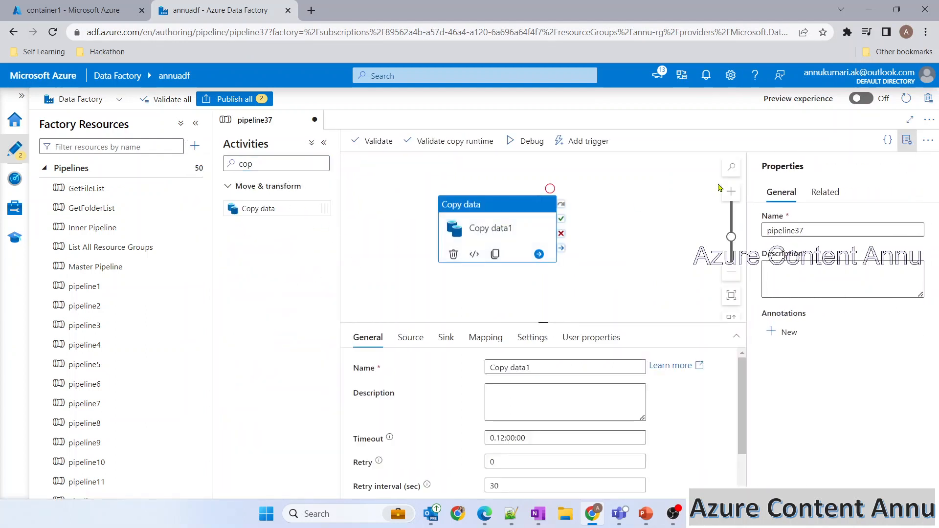
left_click(908, 140)
left_click(400, 320)
left_click(441, 250)
left_click(410, 337)
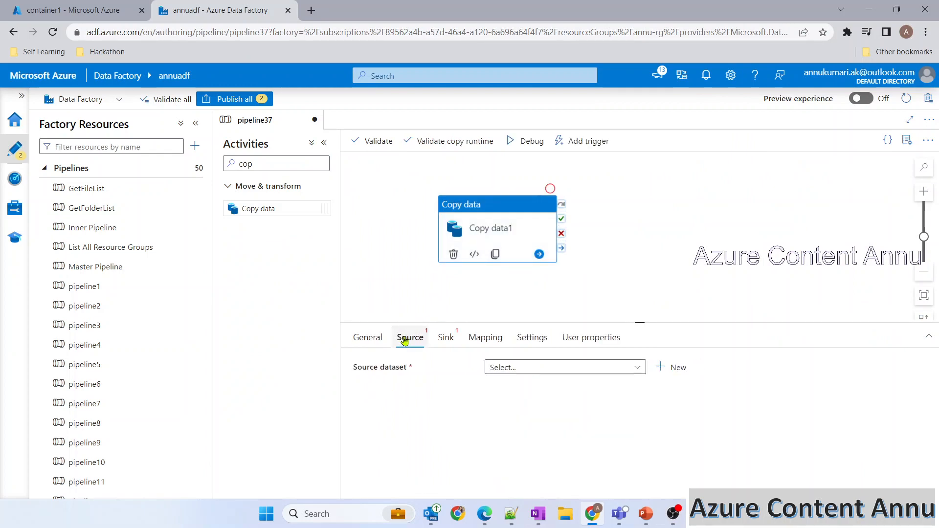
left_click(323, 143)
Step: Start a new Azure Data Lake Storage Gen2 DelimitedText source dataset
left_click(88, 10)
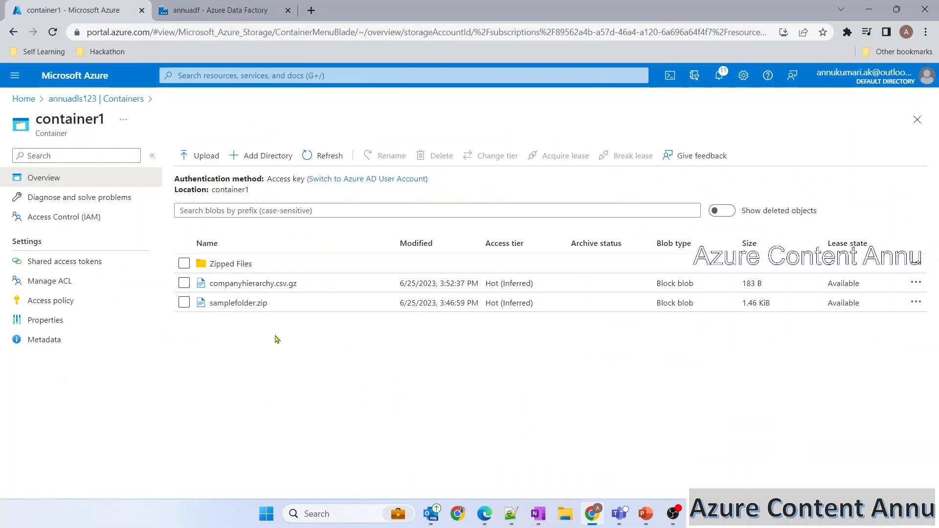
left_click_drag(299, 288, 206, 288)
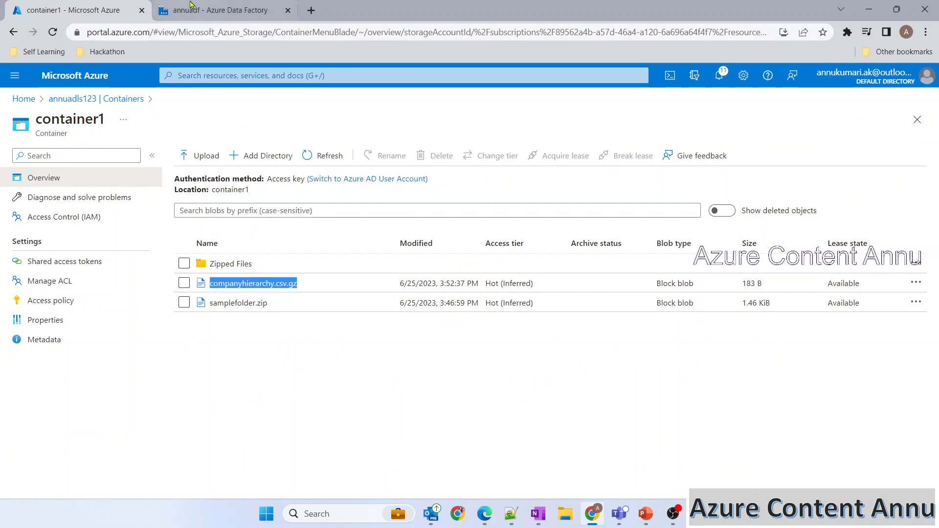
key("ctrl+Tab")
left_click(557, 367)
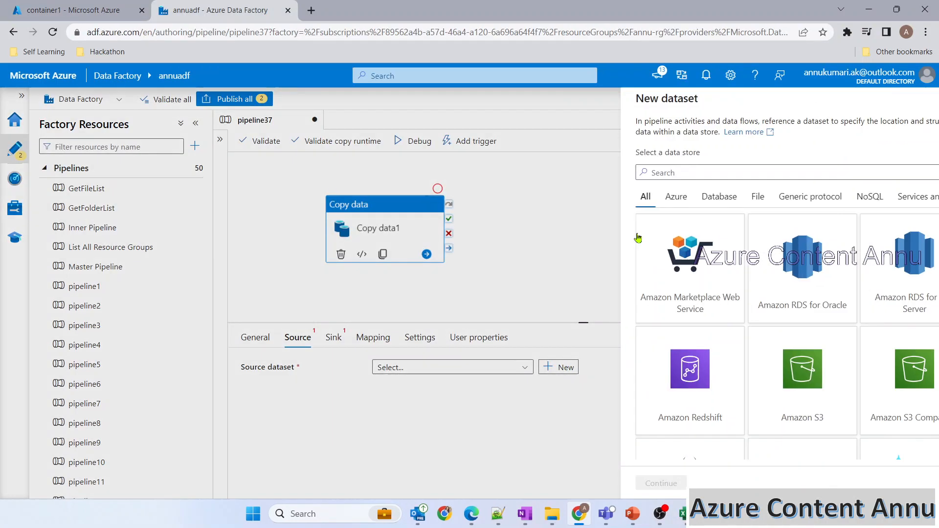
type("gen2")
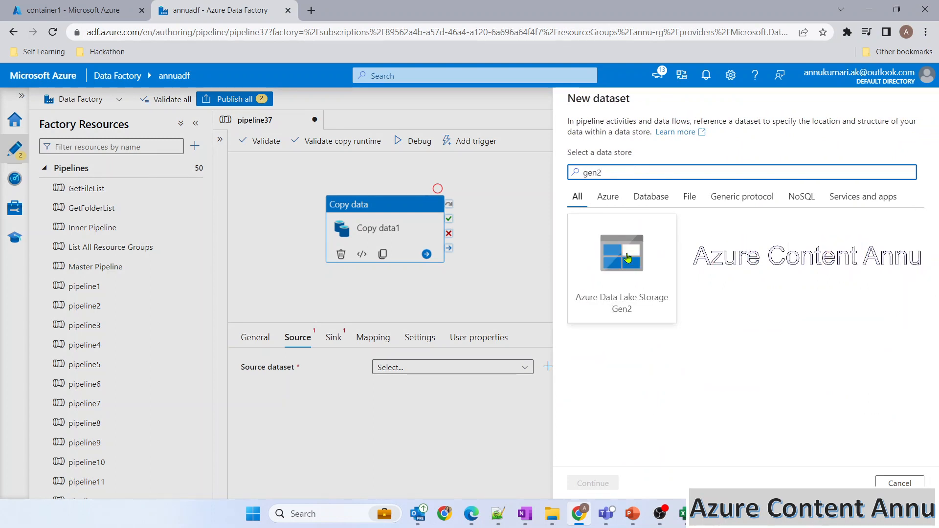
double_click(628, 257)
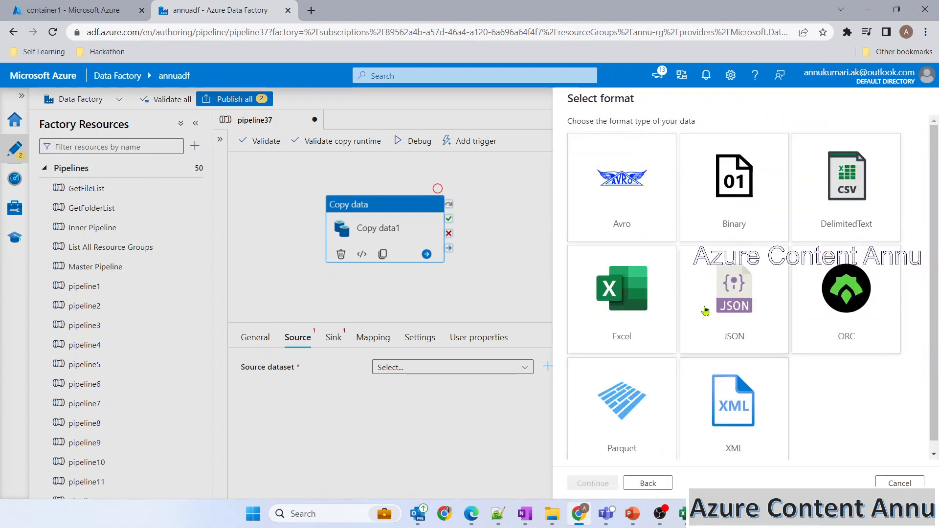
left_click(846, 200)
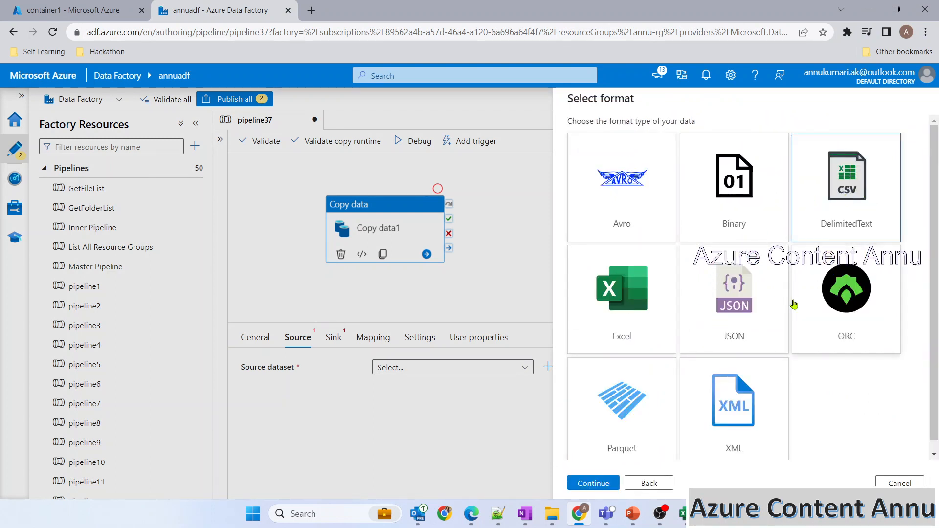
left_click(593, 484)
Step: Link DelimitedText58 via DS_ADLS to container1/companyhierarchy.csv.gz, then return to the slides
left_click(635, 175)
left_click(607, 253)
left_click(896, 210)
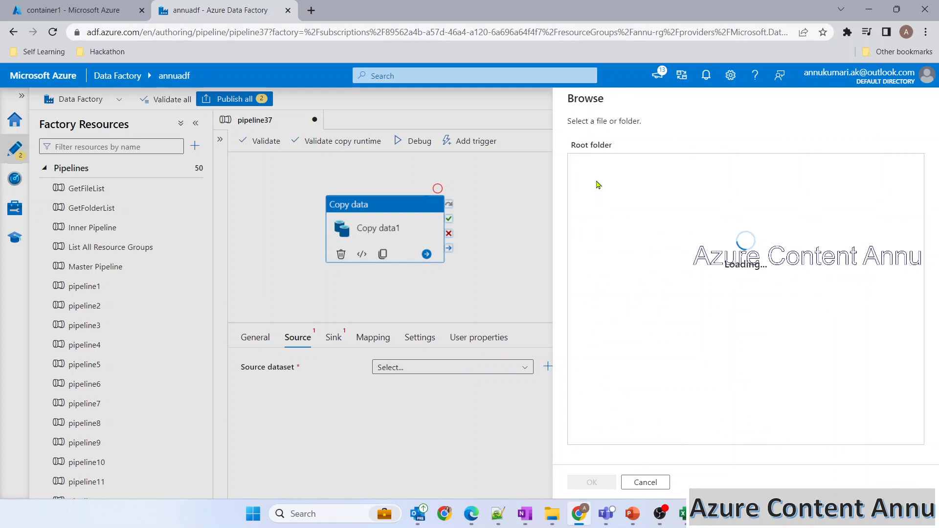
double_click(605, 268)
left_click(631, 185)
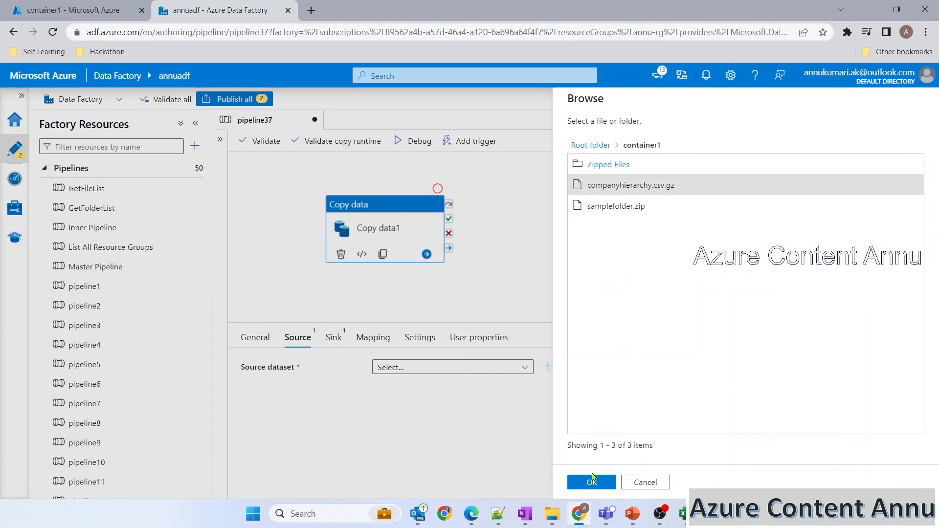
left_click(591, 482)
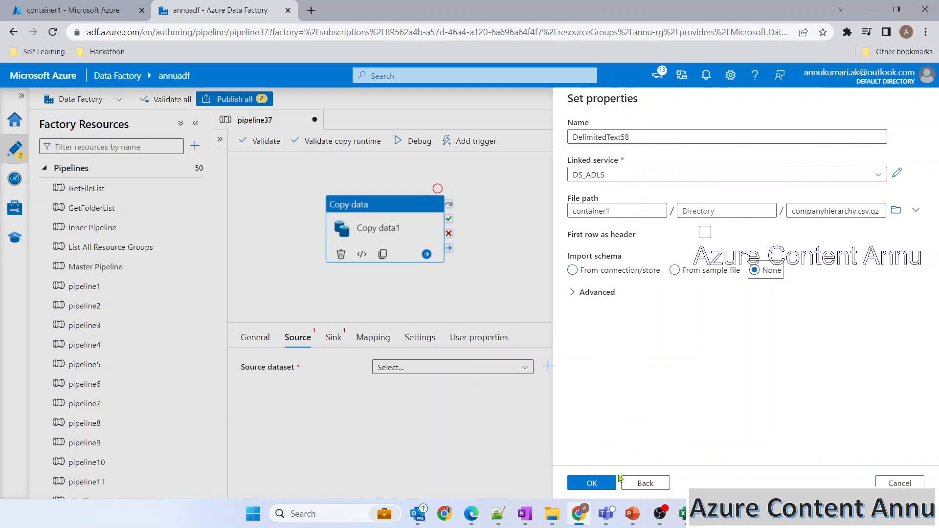
left_click(592, 483)
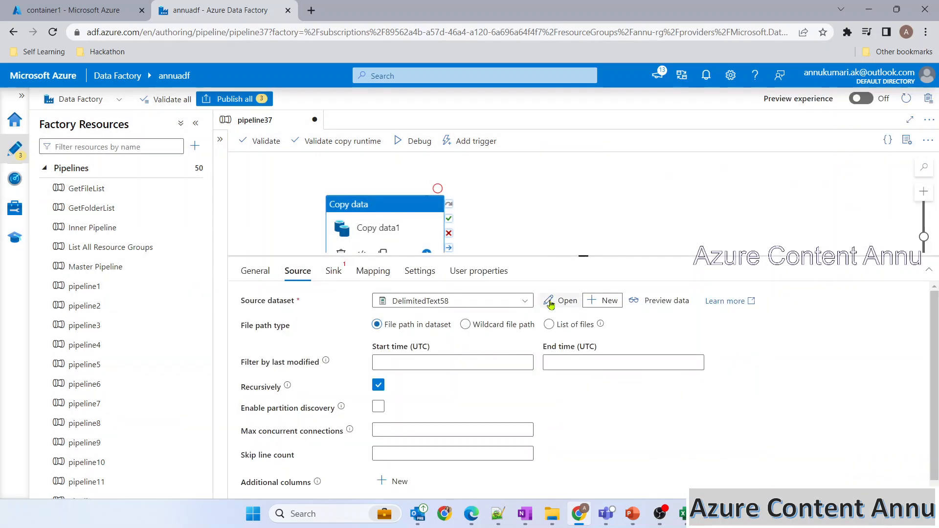
left_click(632, 514)
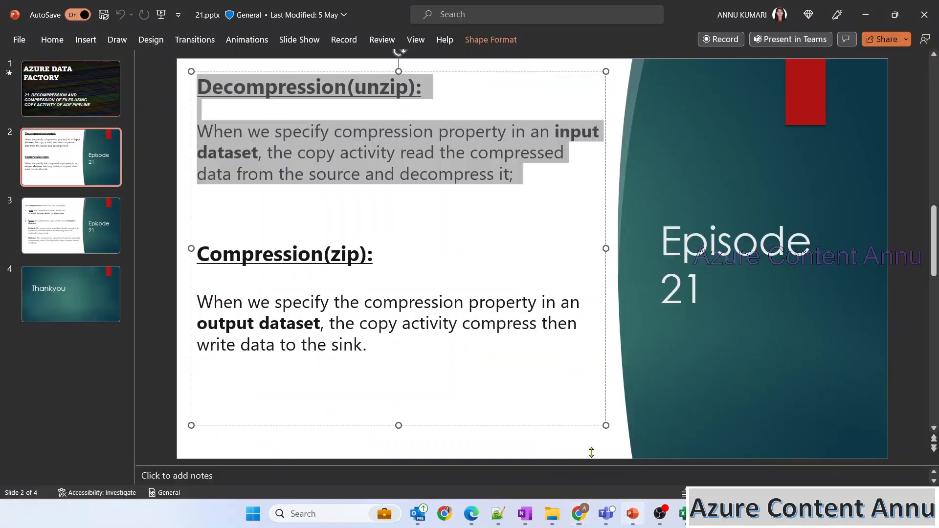
Step: Highlight the compression-property wording on the decompression slide, then return to Data Factory
left_click(394, 172)
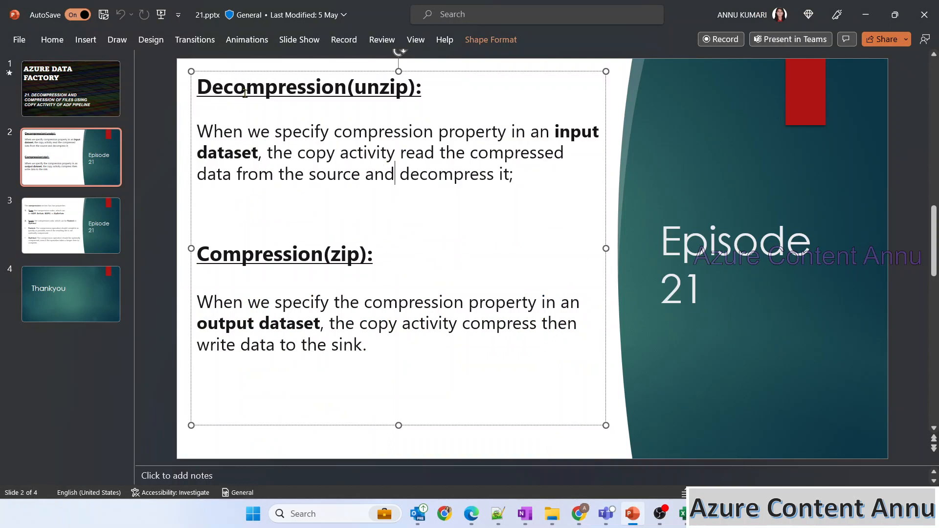
left_click_drag(336, 133, 264, 154)
left_click(543, 137)
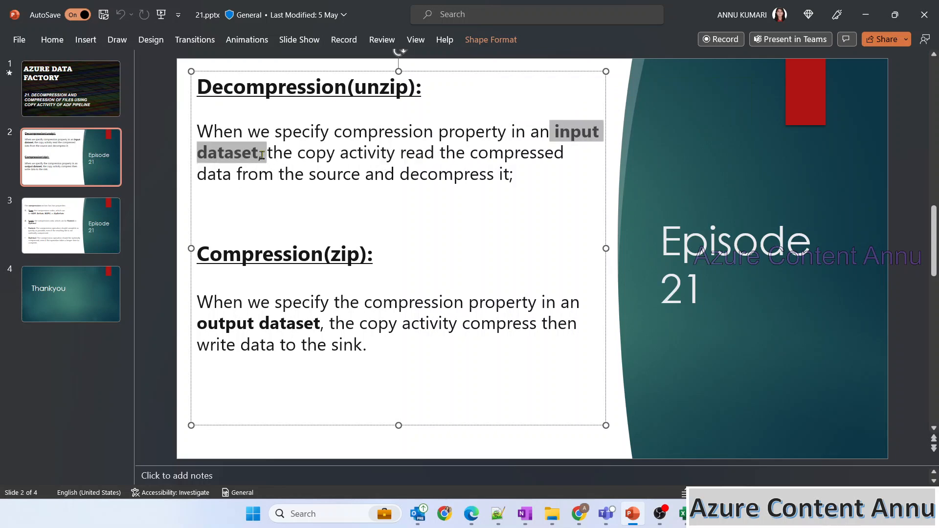
key("alt+Tab")
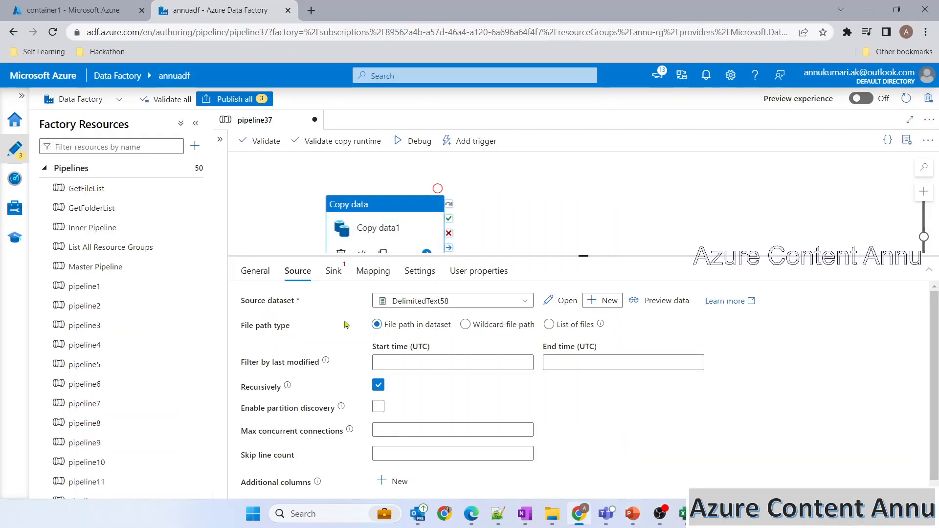
Step: Give DelimitedText58 compression type gzip (.gz) at compression level Fastest
left_click(563, 300)
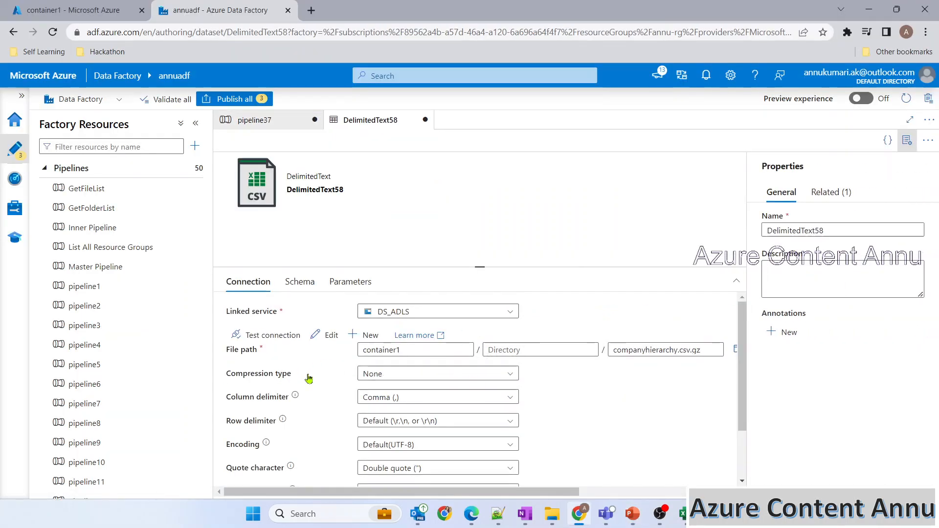
left_click(383, 375)
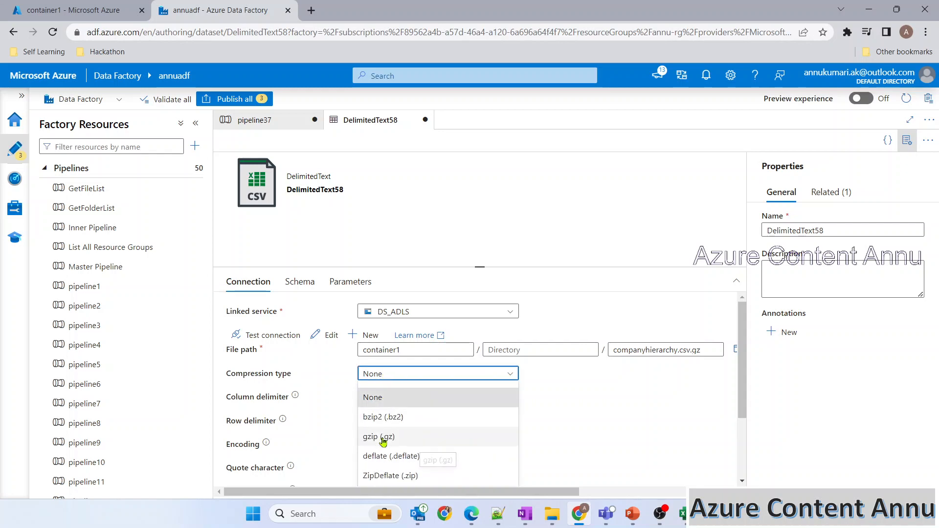
left_click(93, 10)
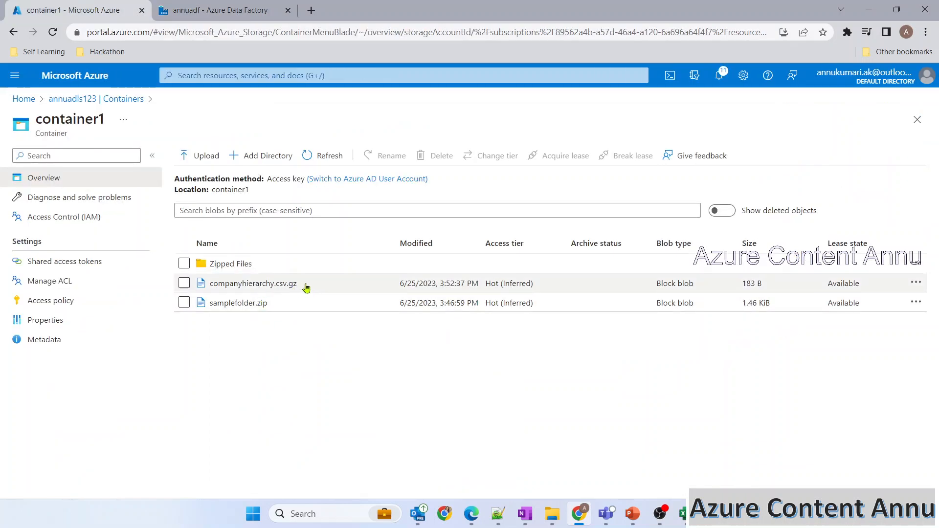
left_click(211, 15)
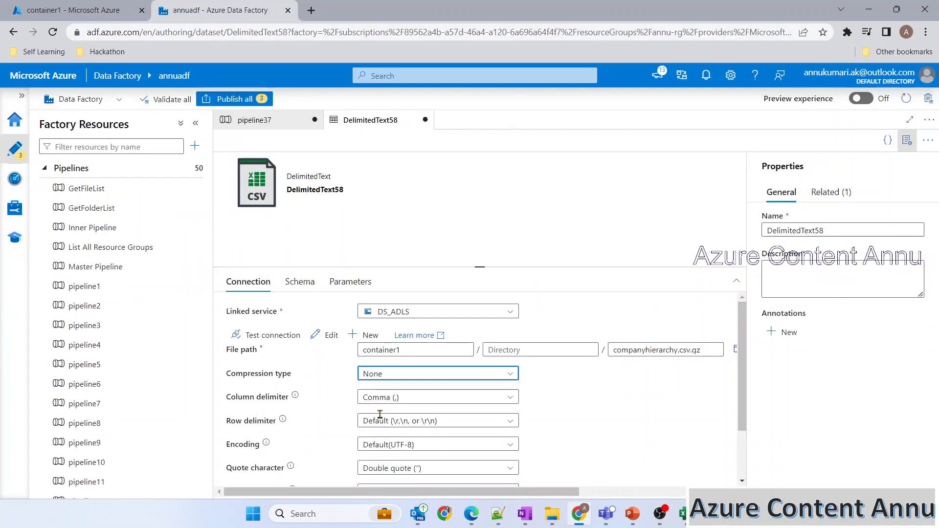
left_click(388, 377)
left_click(387, 434)
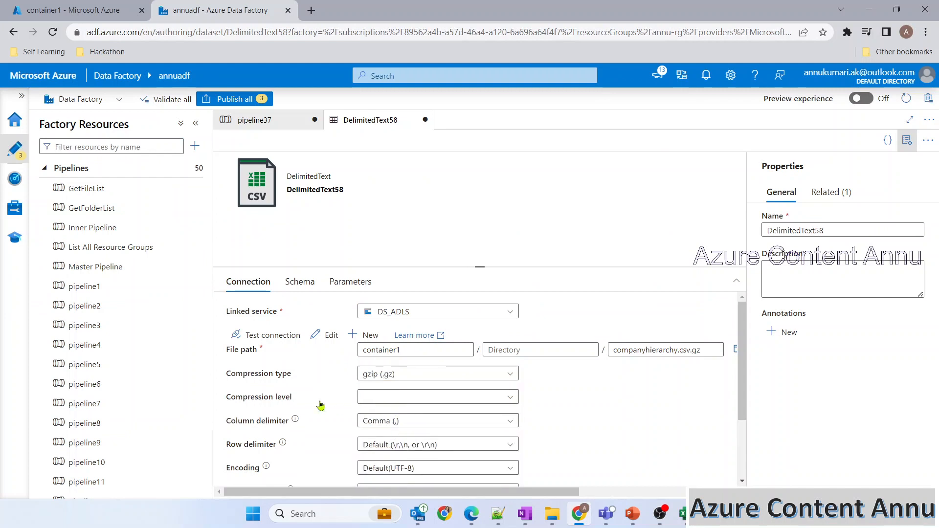
left_click(378, 399)
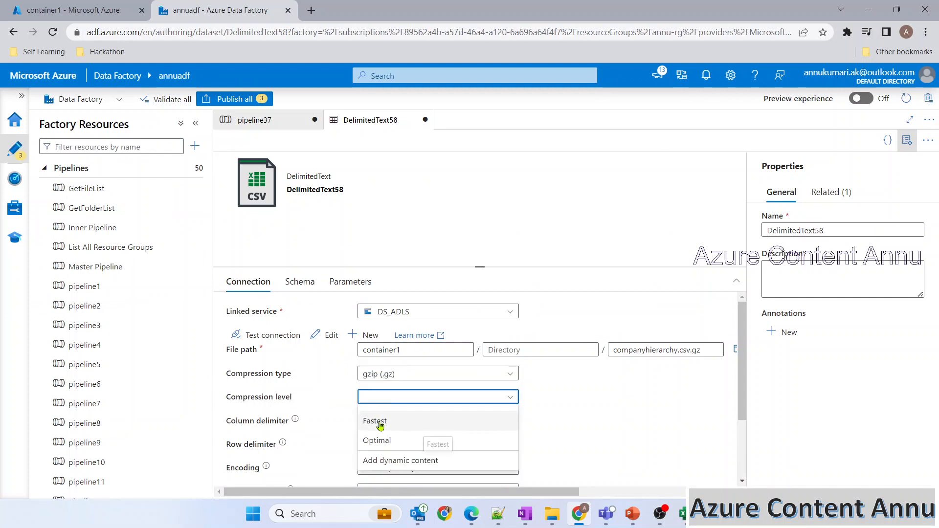
left_click(378, 421)
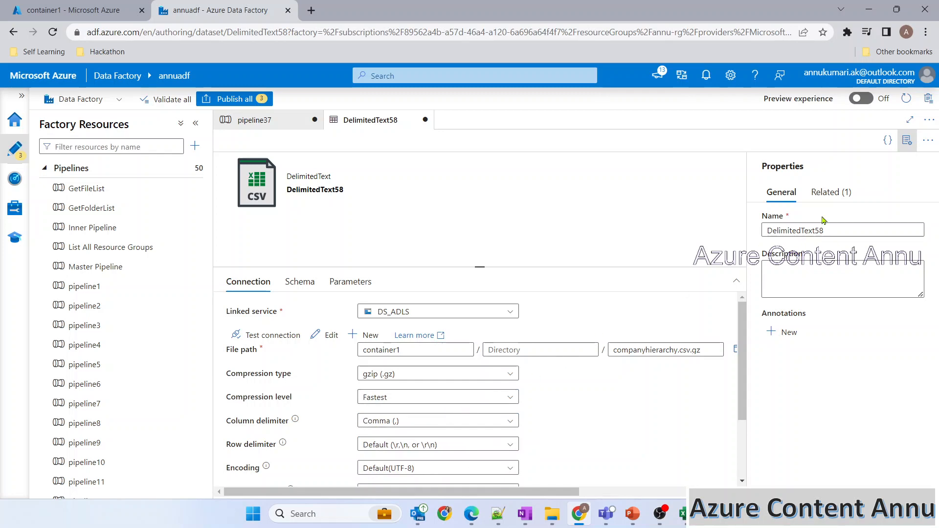
left_click(907, 140)
left_click(254, 120)
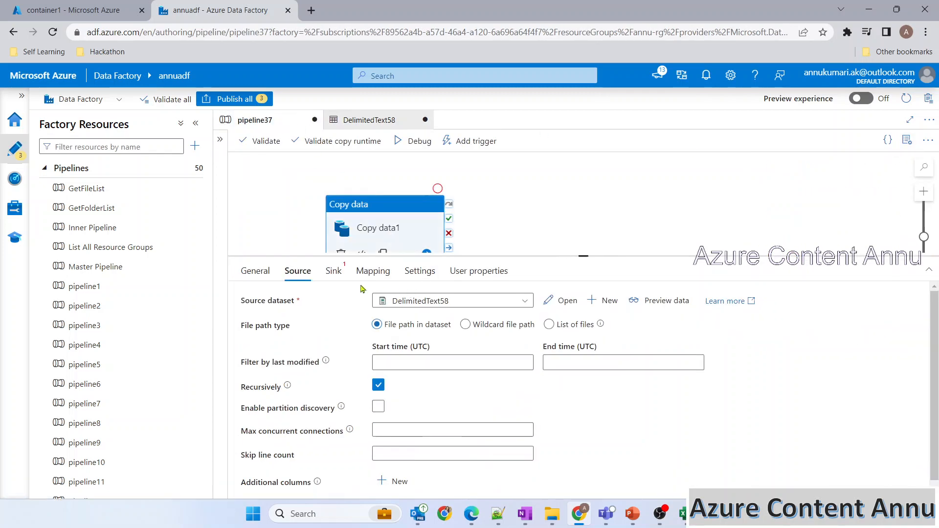
Step: Start a new ADLS Gen2 DelimitedText sink dataset using the DS_ADLS linked service
left_click(332, 272)
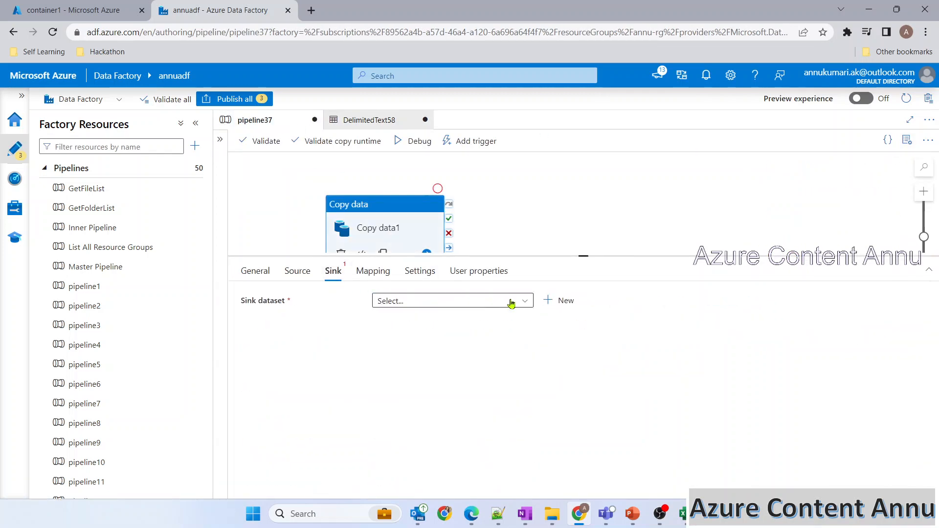
left_click(550, 304)
type("gen")
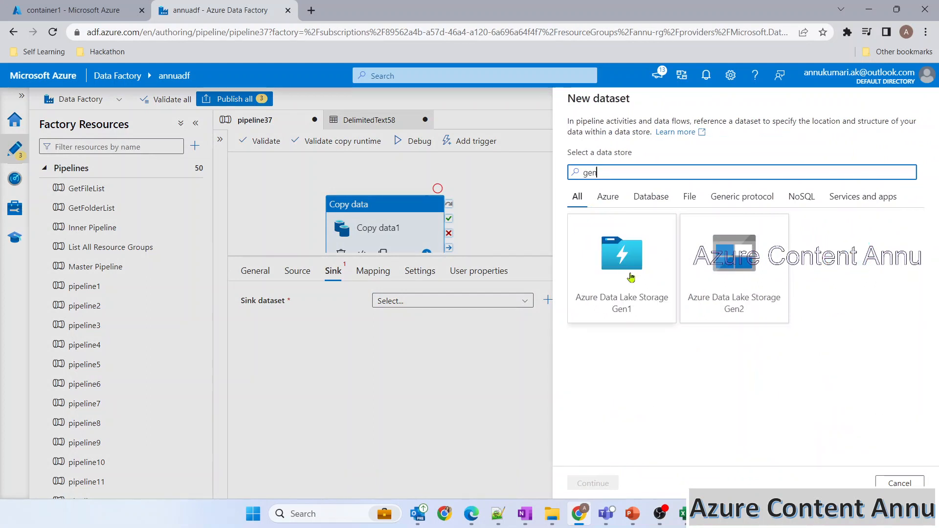
left_click(710, 303)
left_click(593, 482)
left_click(834, 201)
left_click(591, 485)
left_click(607, 176)
left_click(743, 252)
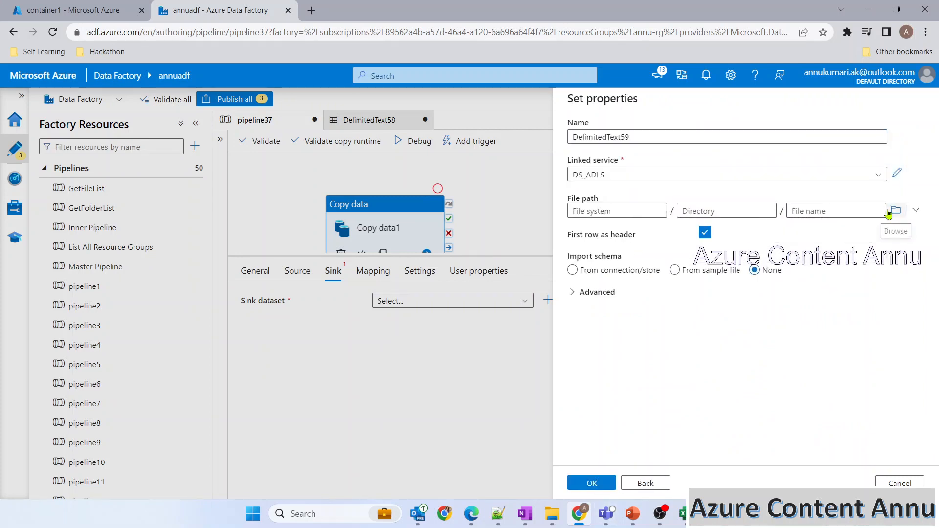
Step: Point the sink at containeroutput with no header row and schema import None
left_click(69, 5)
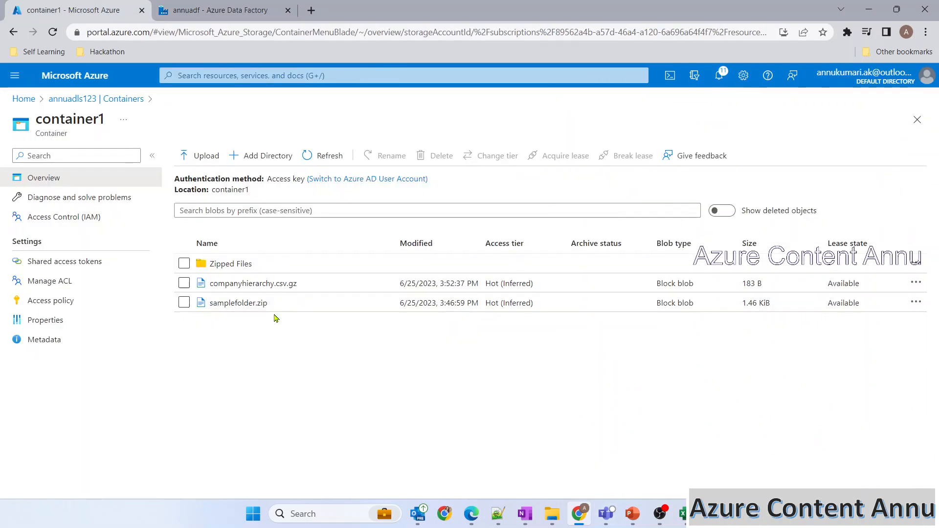
left_click(81, 97)
left_click(226, 370)
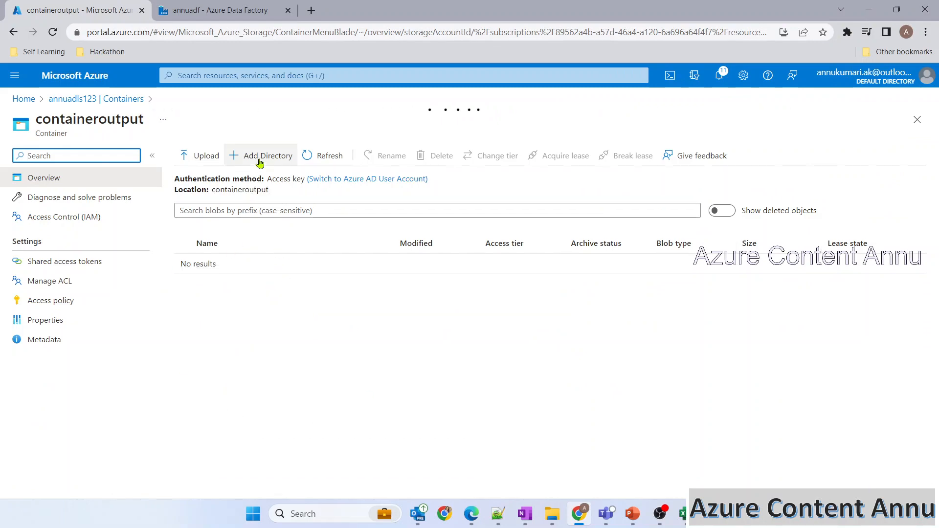
left_click(205, 12)
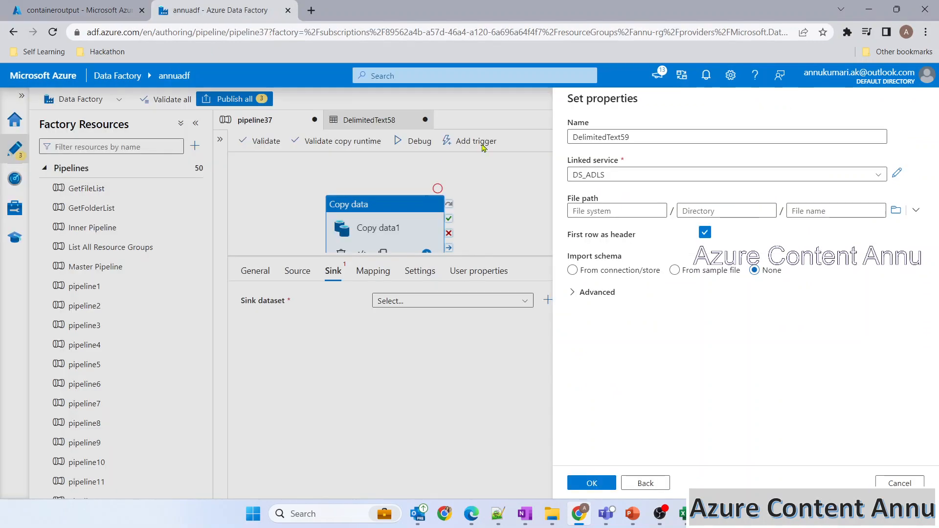
left_click(896, 210)
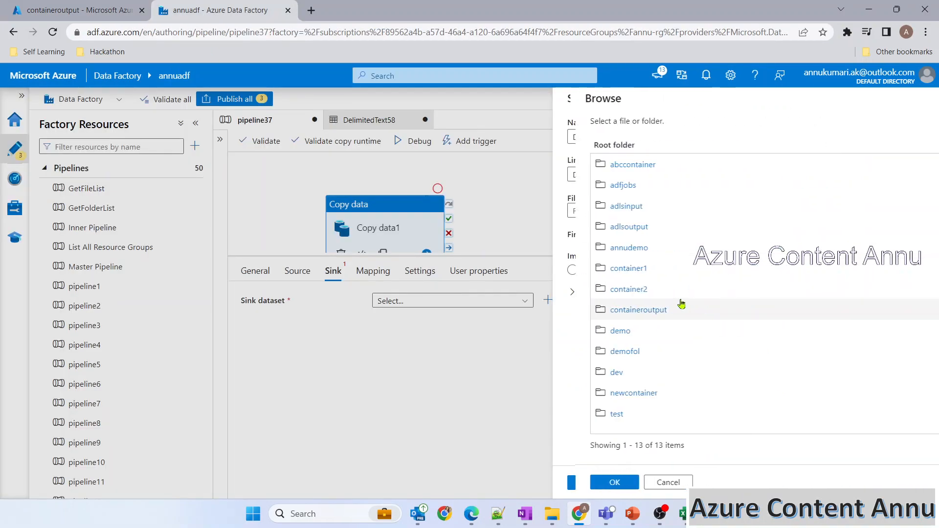
left_click(615, 310)
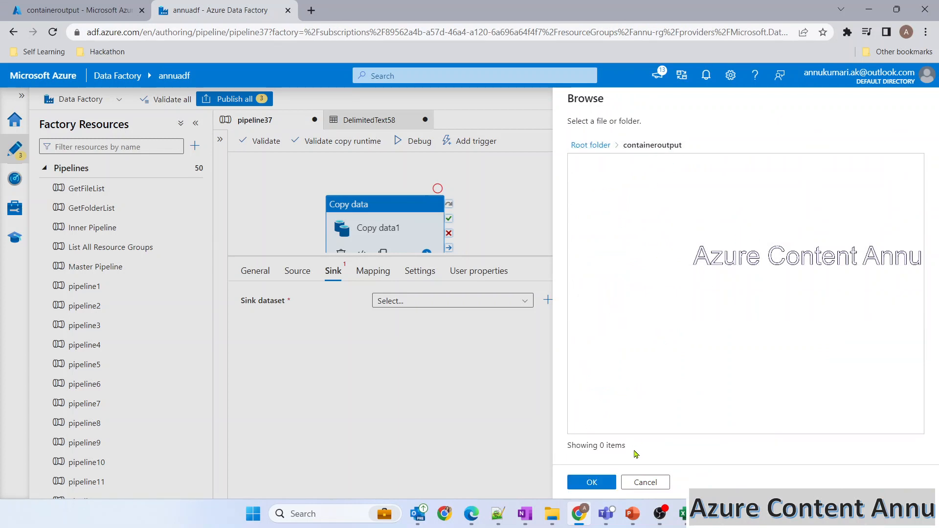
left_click(609, 484)
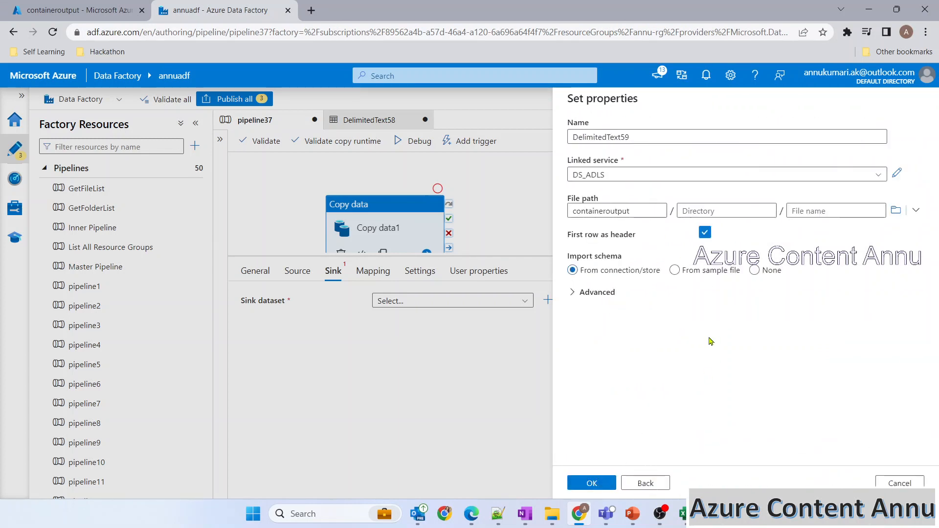
left_click(705, 234)
left_click(755, 270)
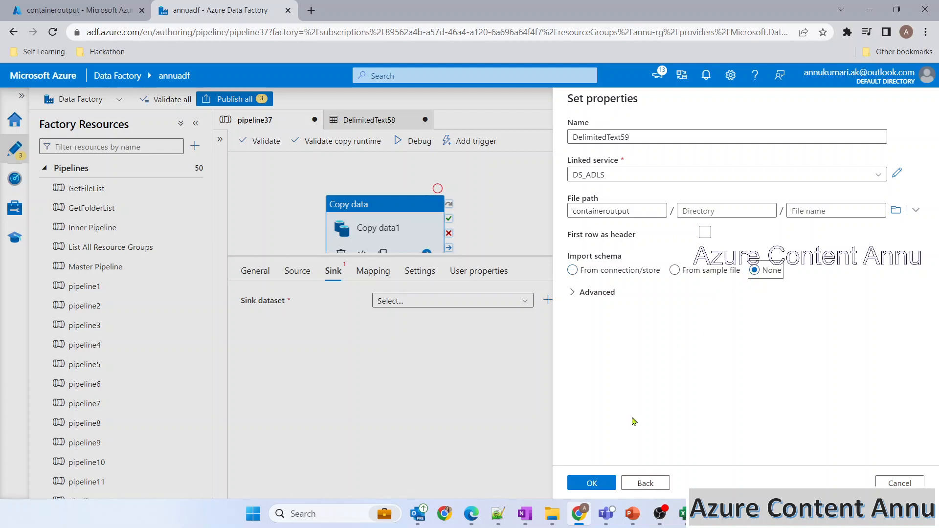
left_click(596, 485)
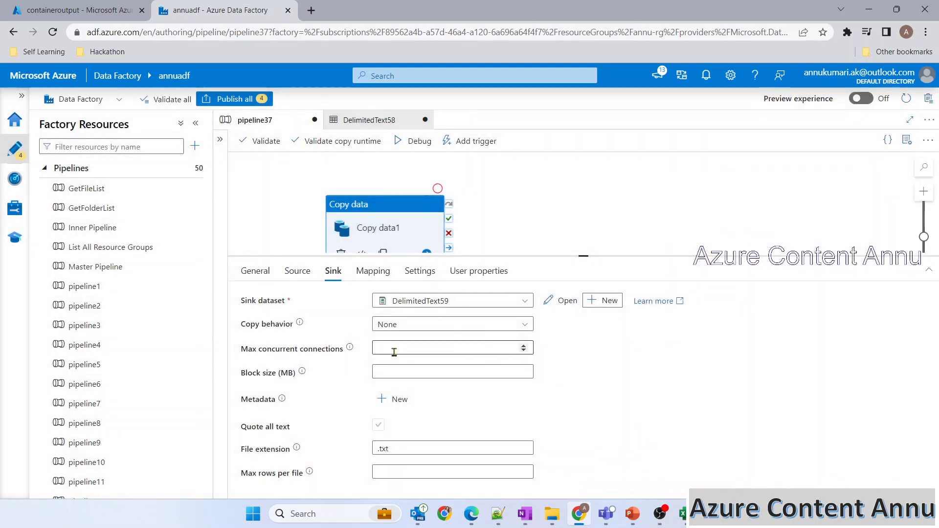
Step: Review DelimitedText59, debug pipeline37 until Copy data1 succeeds, and glance at containeroutput
left_click(556, 307)
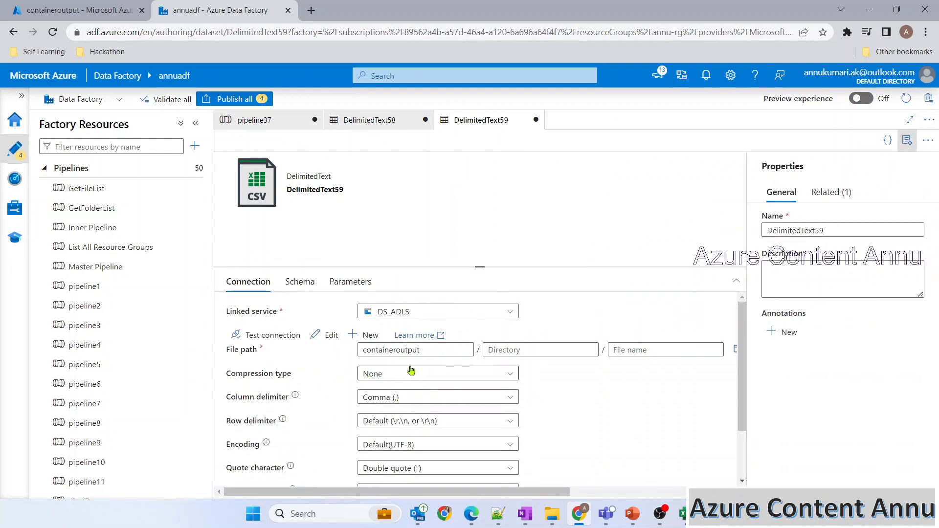
left_click(907, 141)
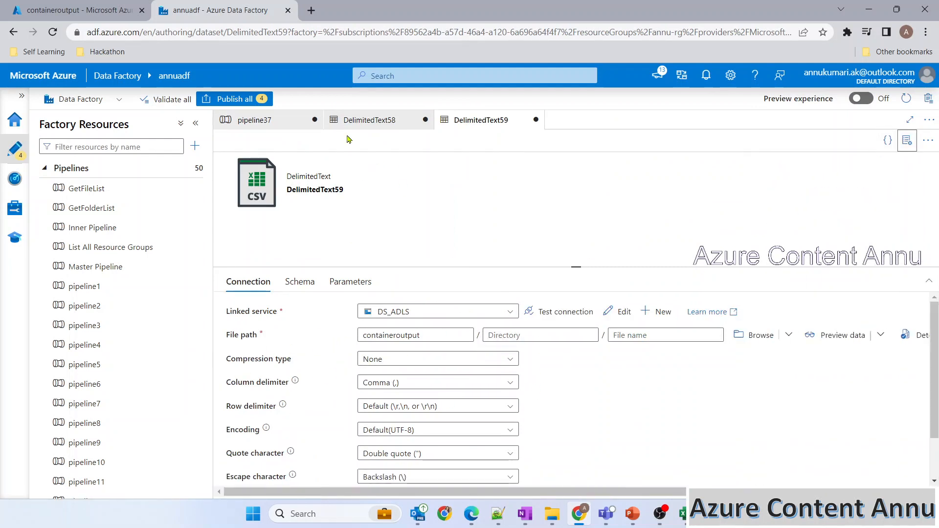
left_click(249, 121)
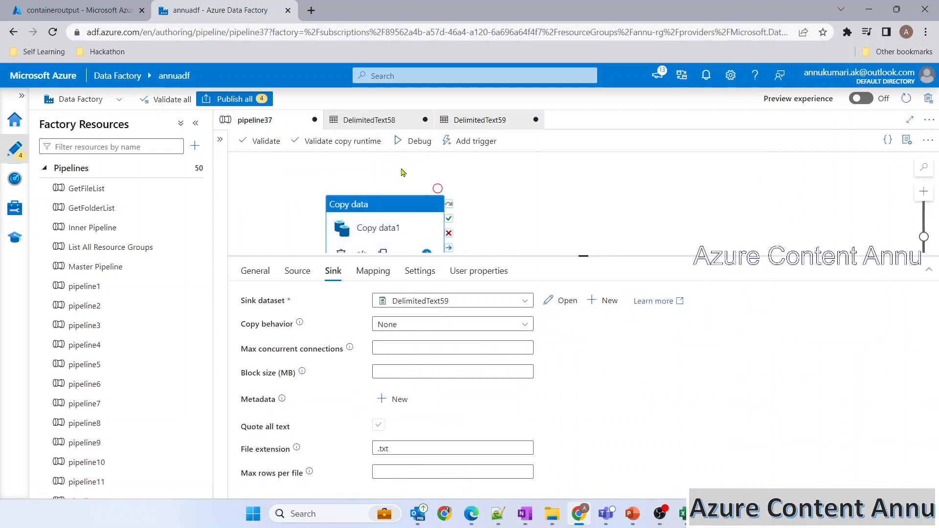
left_click(87, 7)
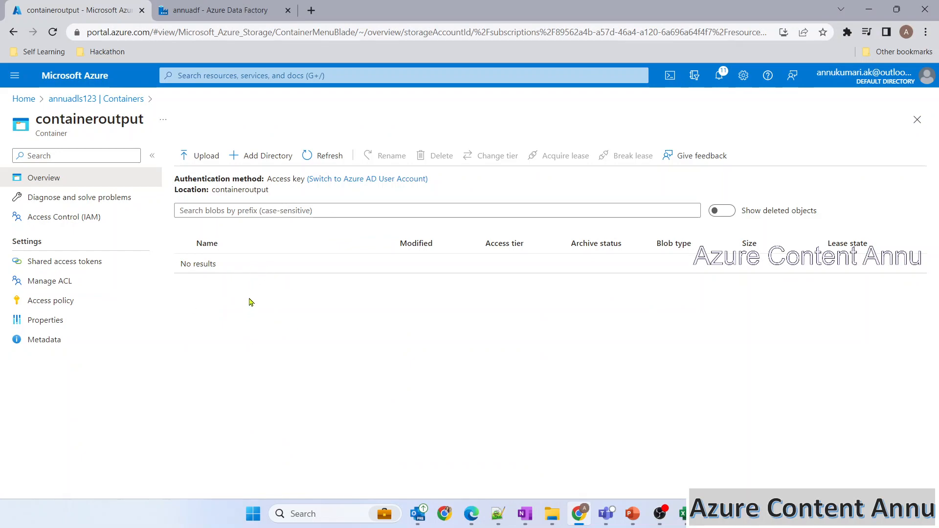
left_click(198, 10)
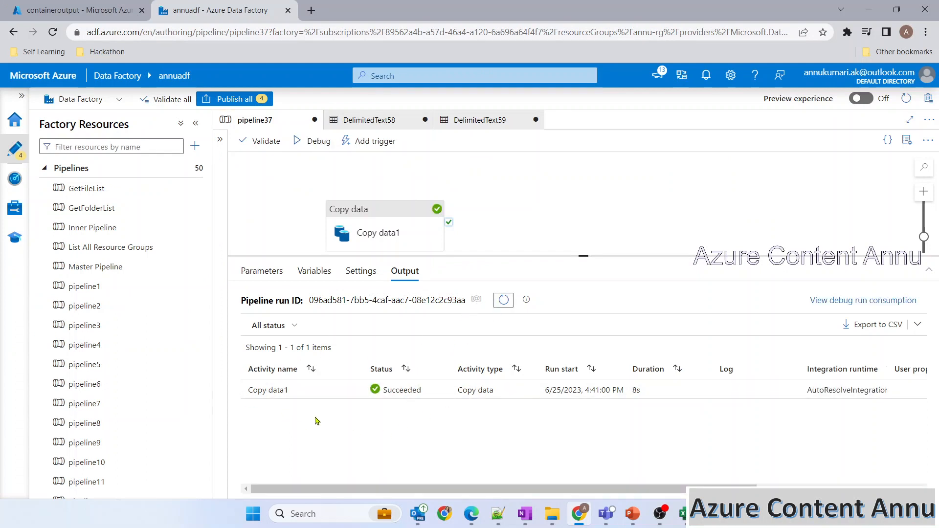
Step: Refresh containeroutput to find the copied file, then compare with container1
left_click(81, 9)
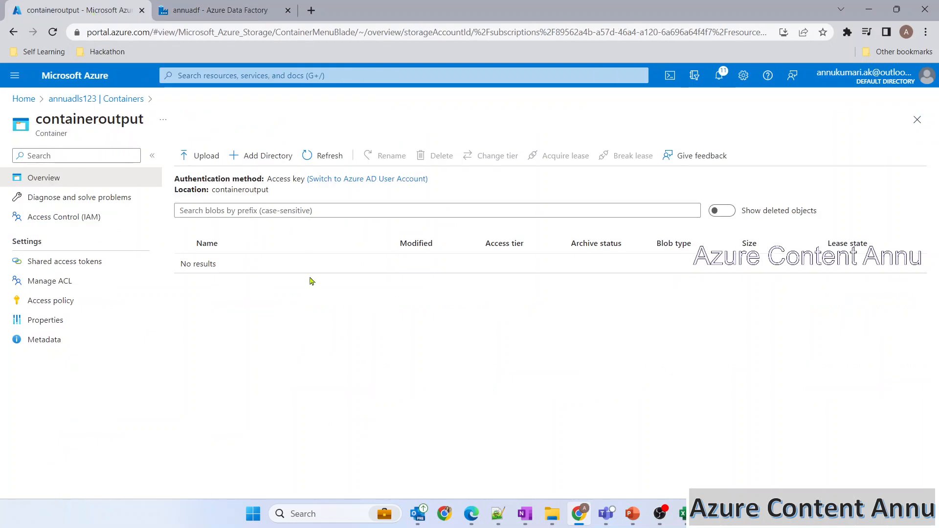
left_click(323, 155)
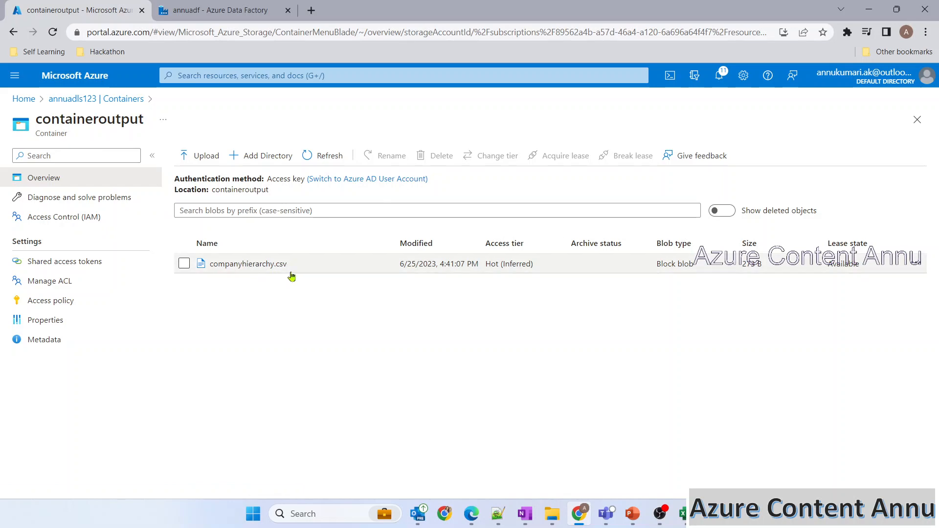
left_click(94, 100)
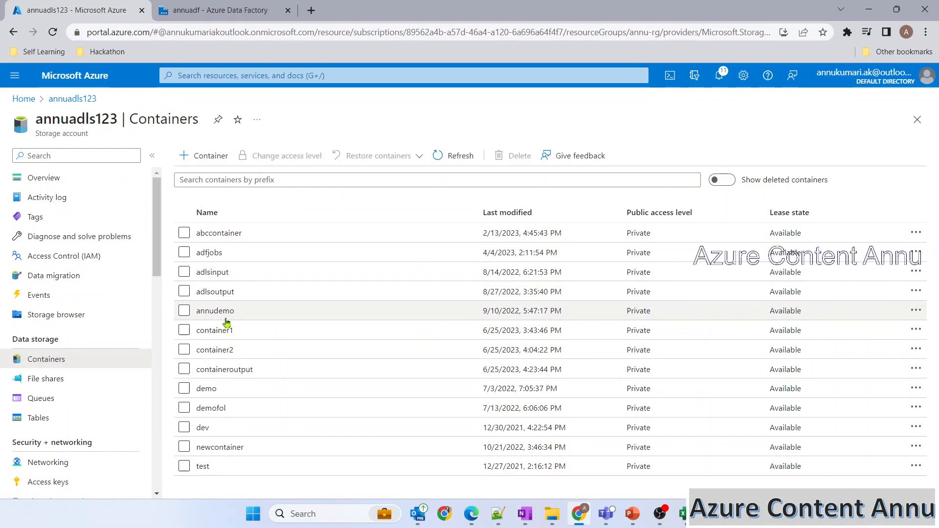
left_click(220, 331)
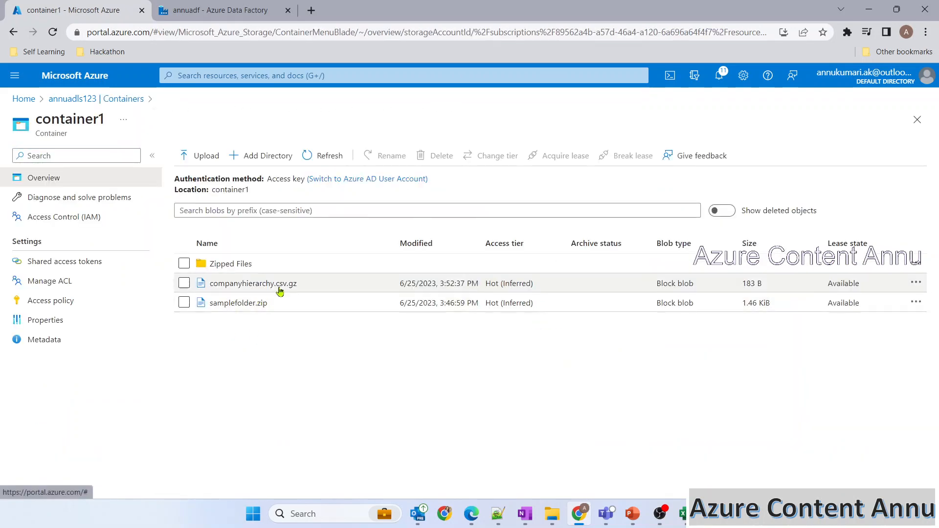
Step: View the decompressed companyhierarchy.csv in containeroutput, then reopen container1
left_click(106, 100)
left_click(238, 371)
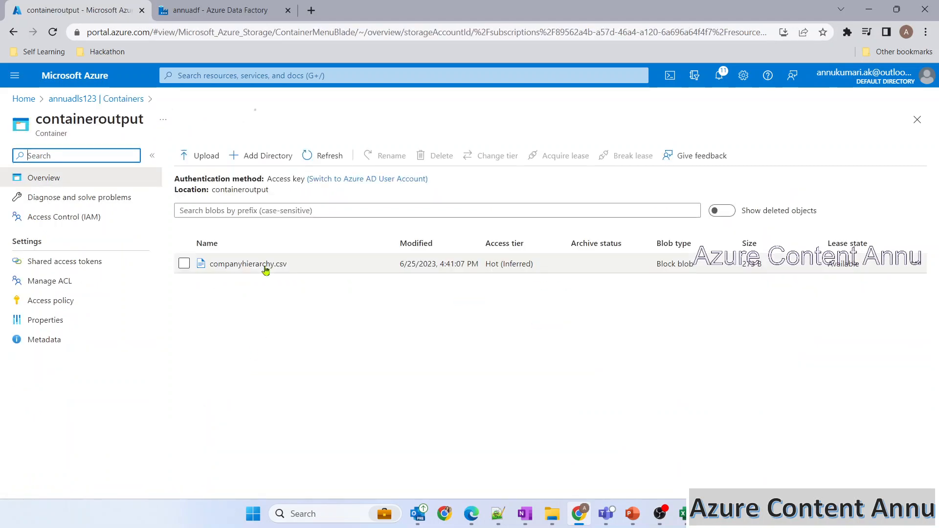
left_click(269, 266)
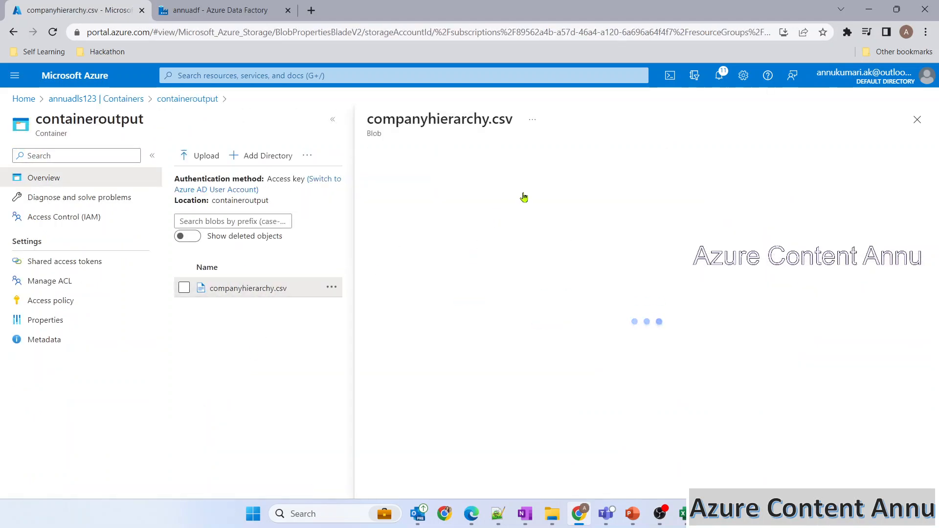
left_click(478, 185)
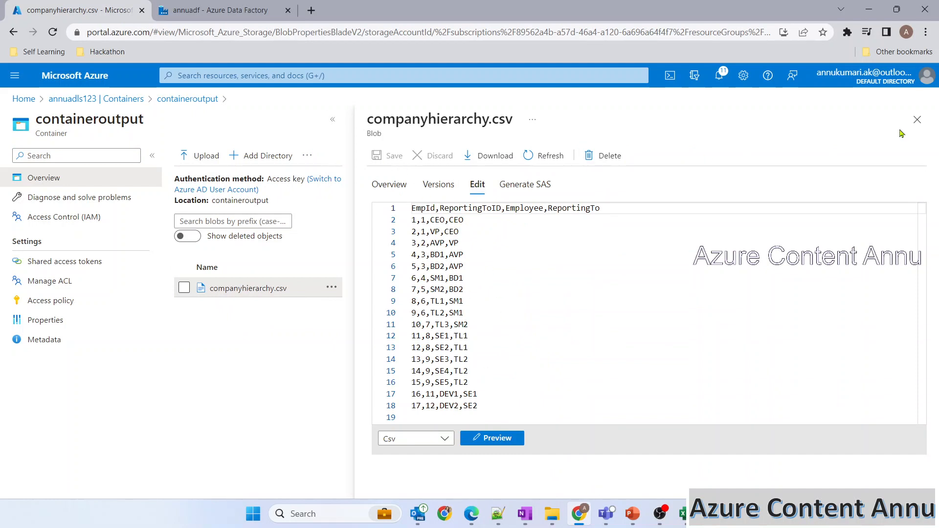
left_click(917, 119)
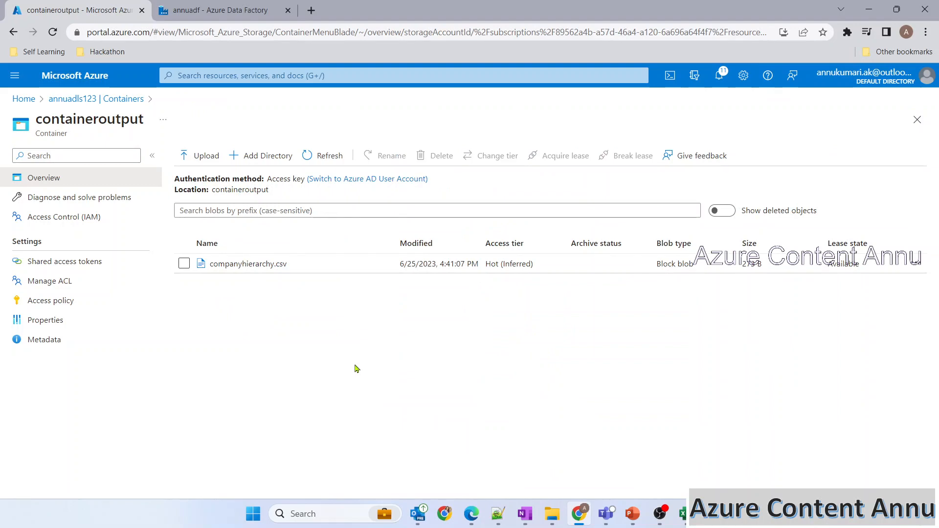
left_click(125, 99)
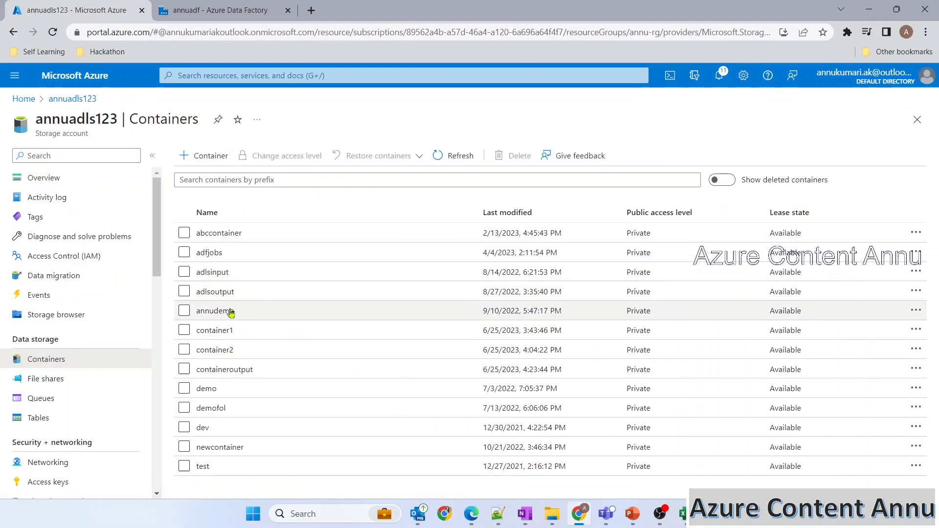
left_click(226, 332)
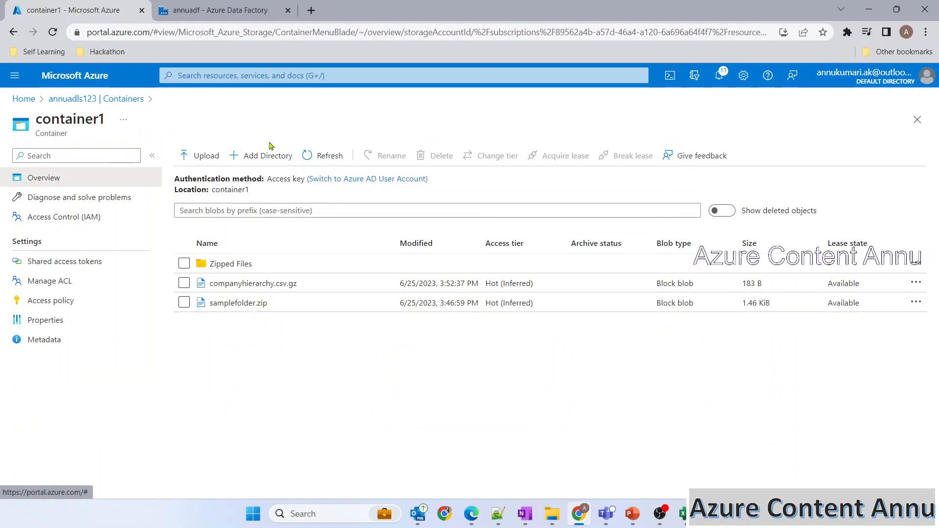
Step: Change DelimitedText58's compression type to ZipDeflate (.zip)
left_click(232, 15)
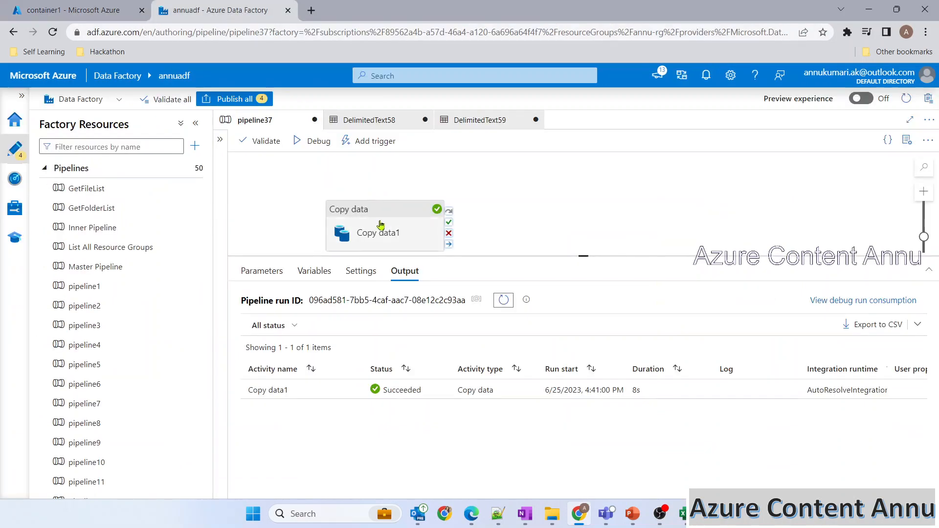
left_click(385, 218)
left_click(298, 271)
left_click(558, 301)
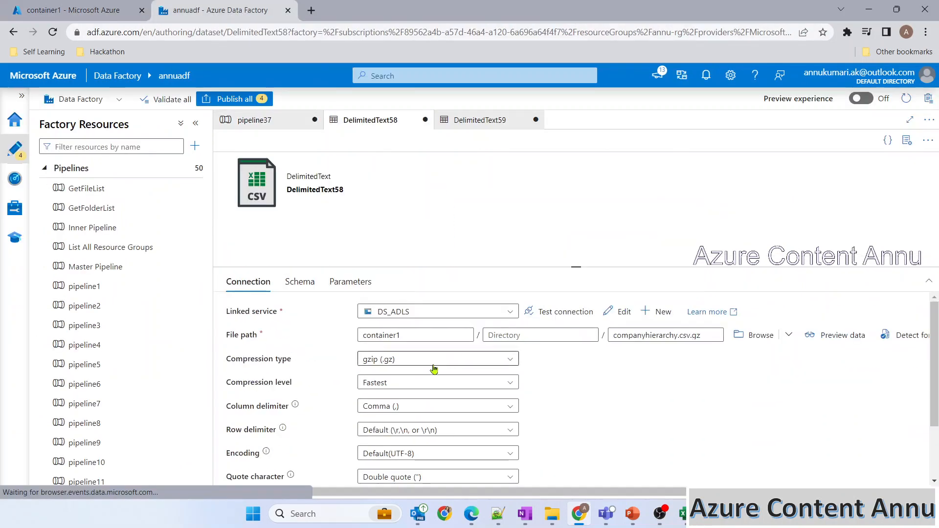
left_click(385, 359)
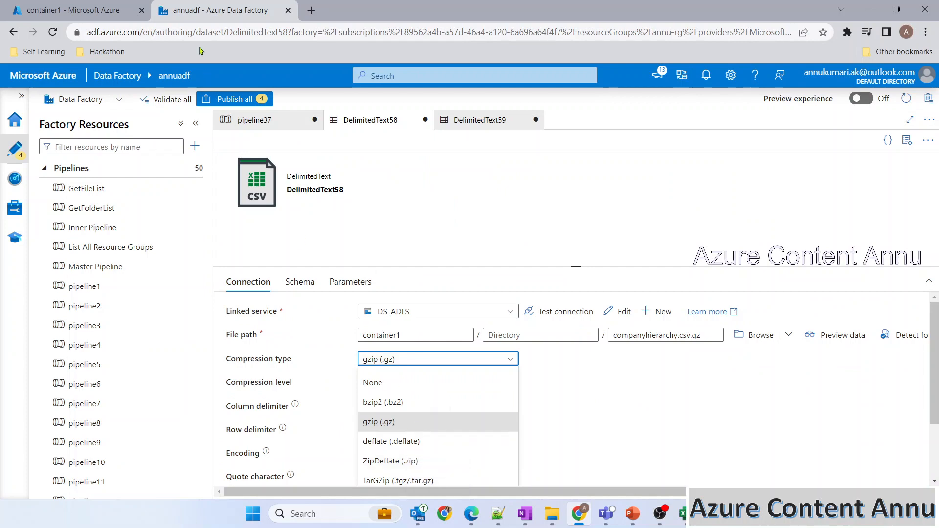
left_click(74, 10)
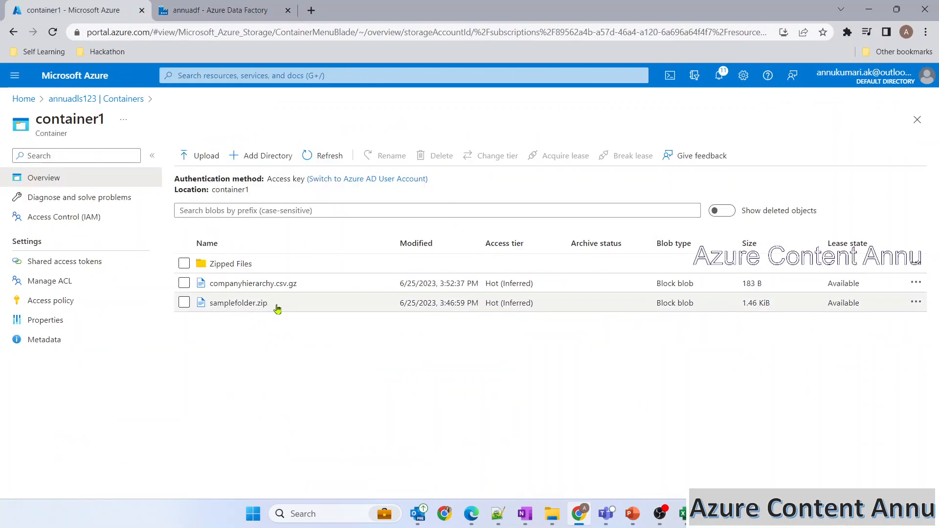
left_click(230, 10)
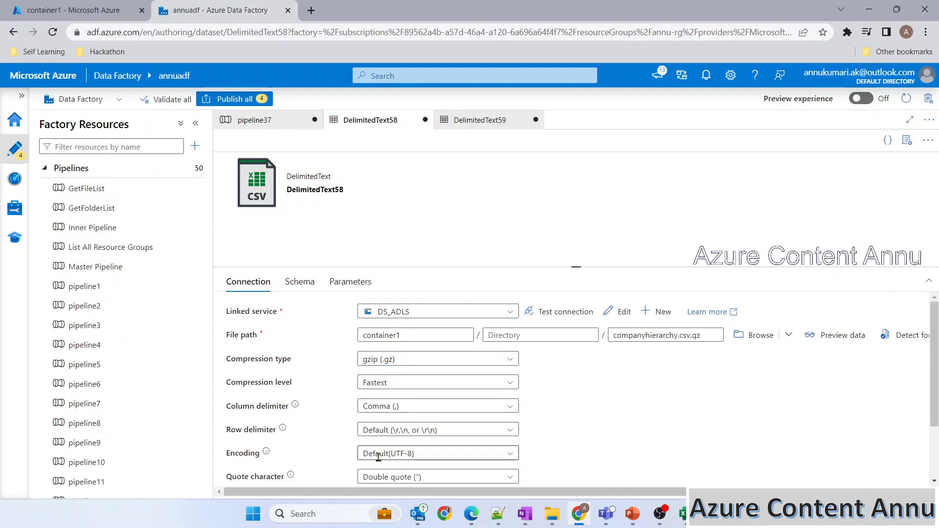
left_click(391, 359)
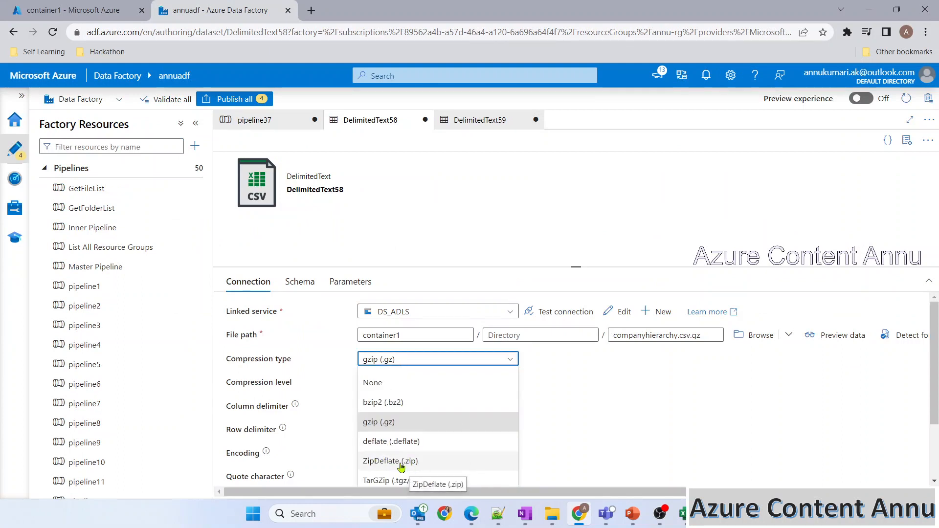
left_click(417, 468)
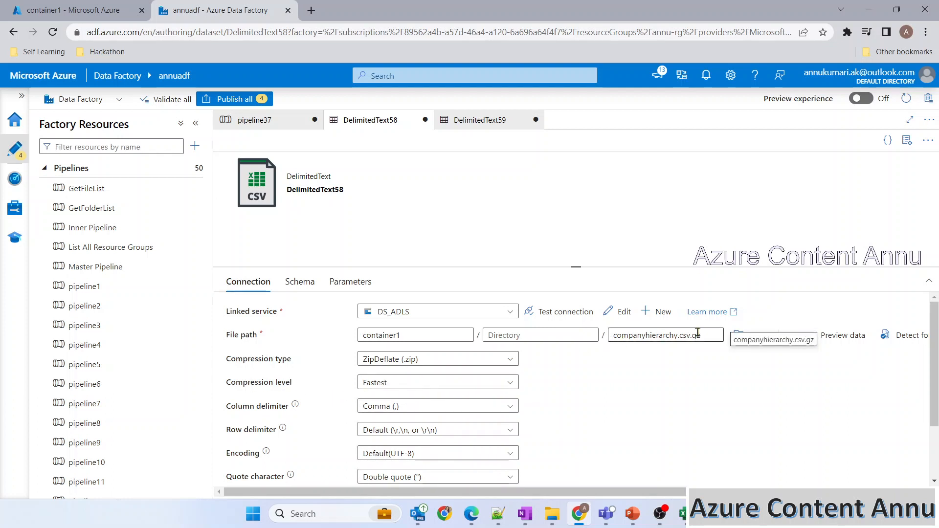
Step: Point the source file path at container1/samplefolder.zip
left_click(754, 336)
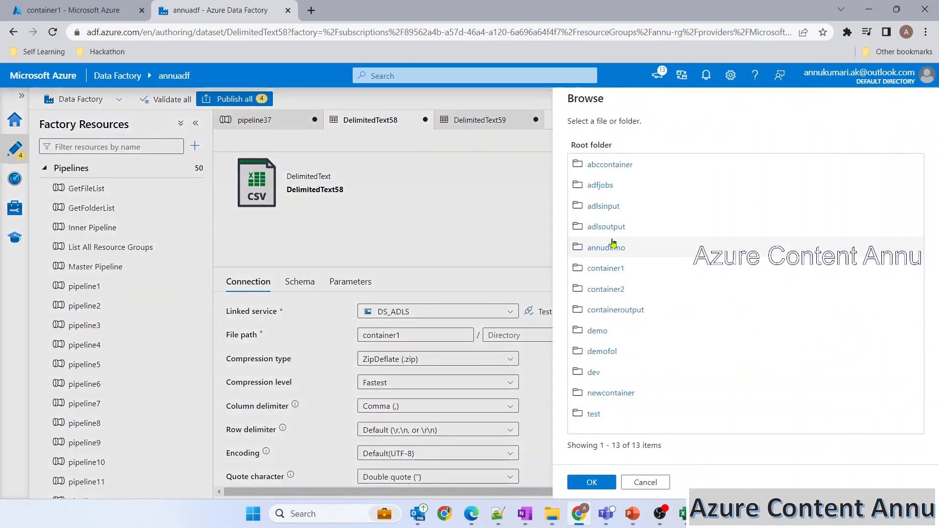
left_click(607, 268)
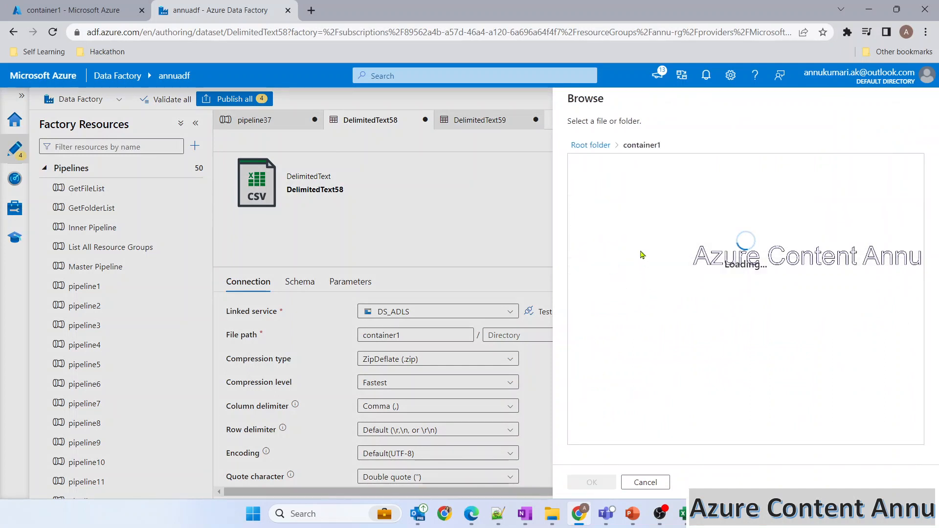
left_click(620, 204)
left_click(592, 482)
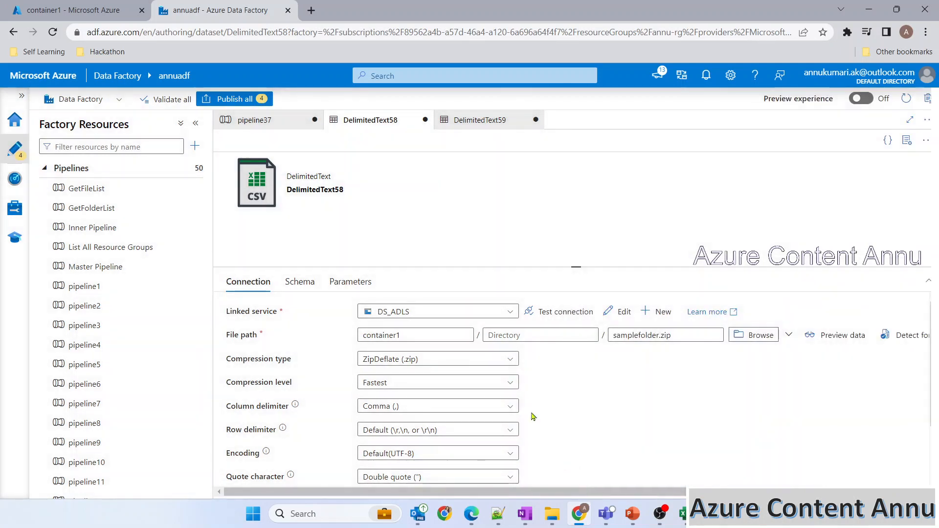
Step: Check DelimitedText59, start a debug run of pipeline37, and open containeroutput
left_click(494, 121)
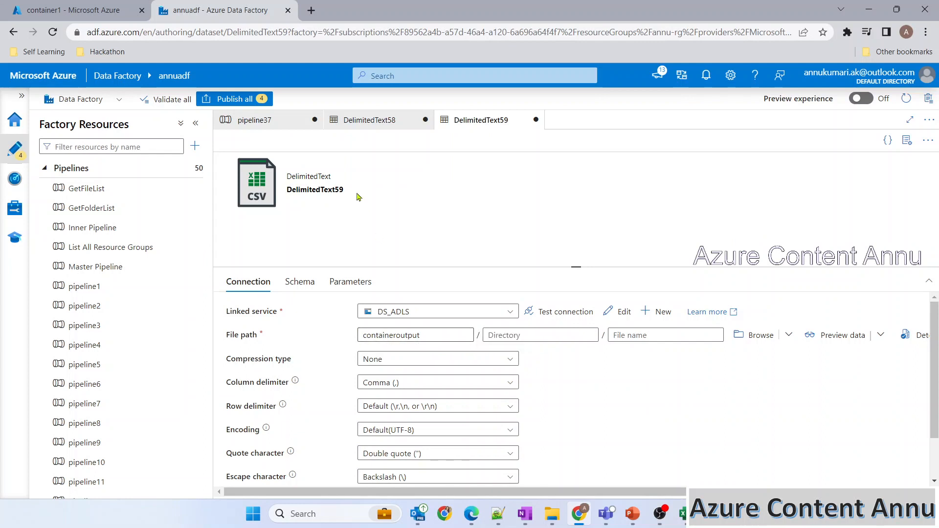
left_click(287, 125)
left_click(398, 143)
left_click(109, 13)
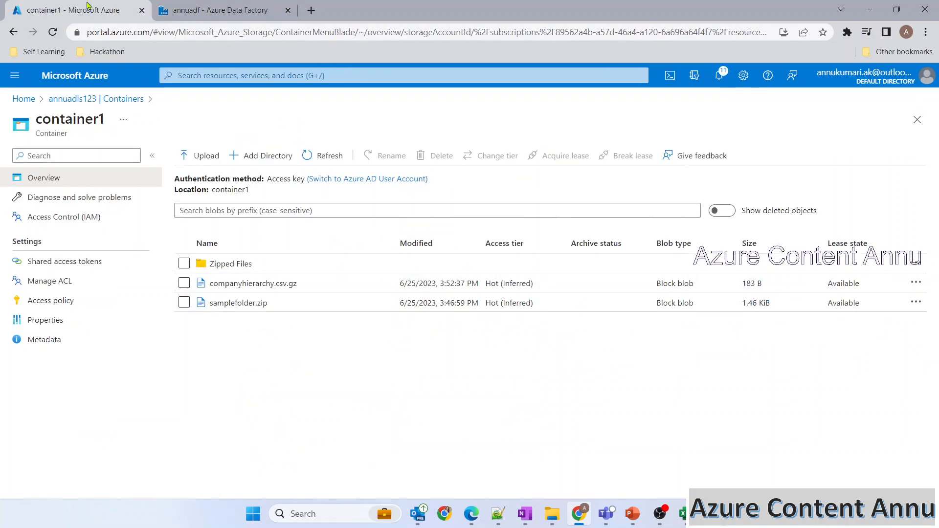
left_click(123, 98)
left_click(247, 370)
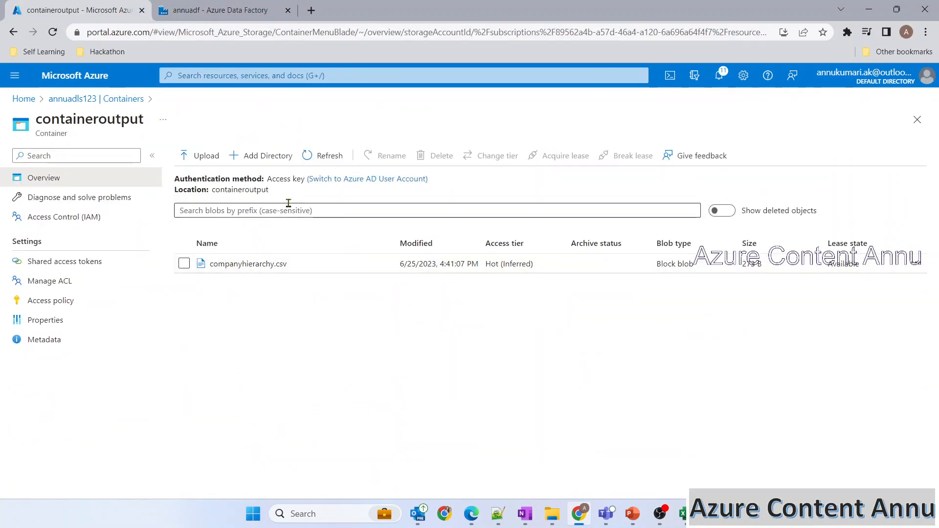
Step: Refresh the debug status and containeroutput, revealing the new samplefolder.zip folder
left_click(238, 10)
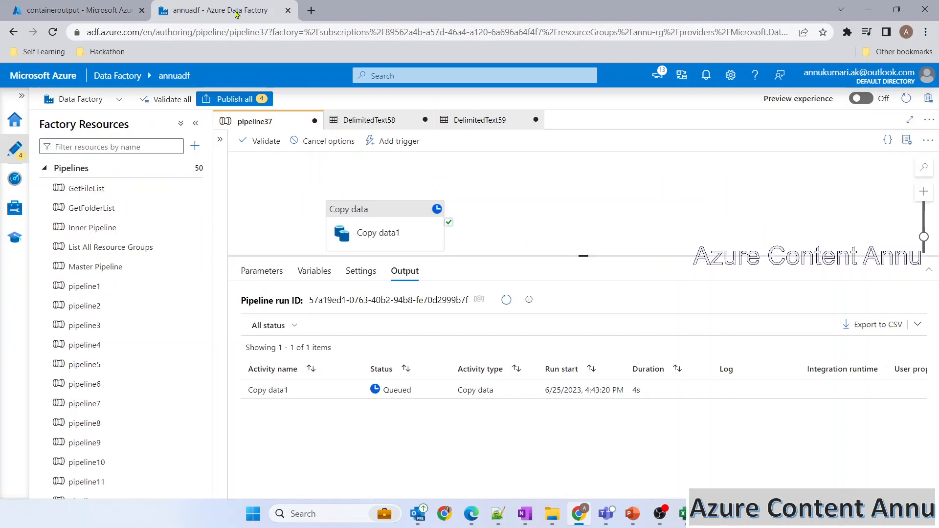
left_click(506, 303)
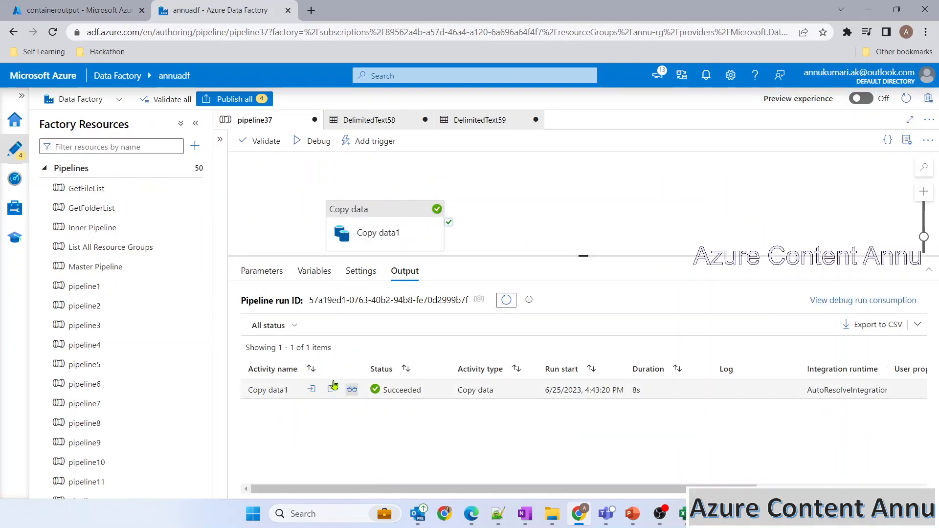
left_click(73, 10)
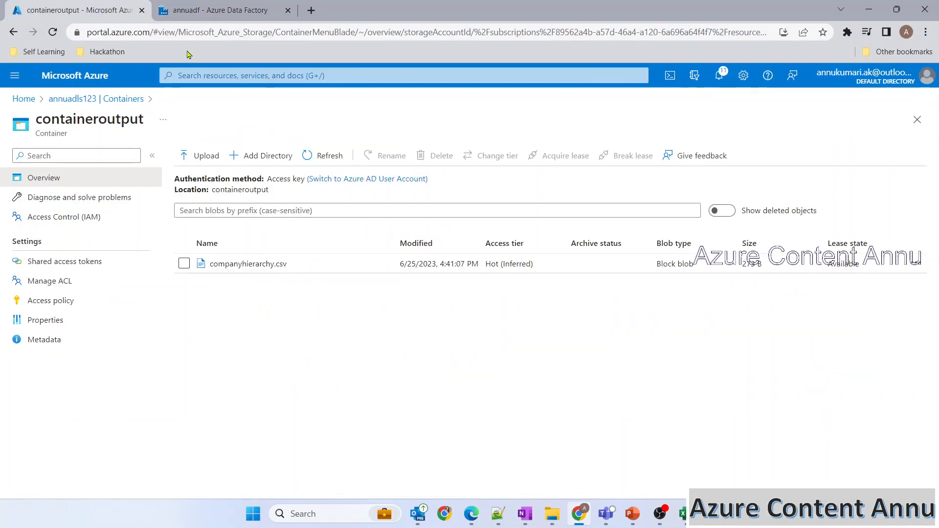
left_click(327, 156)
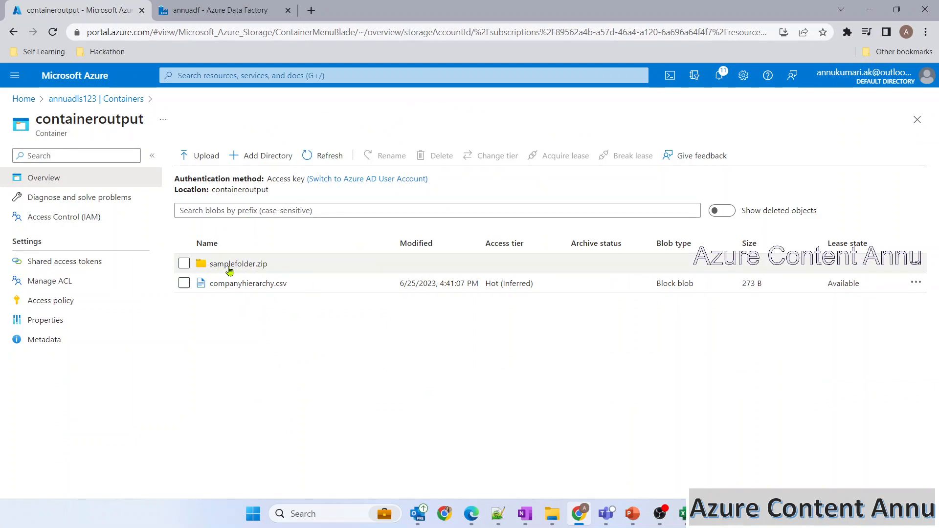
left_click(264, 265)
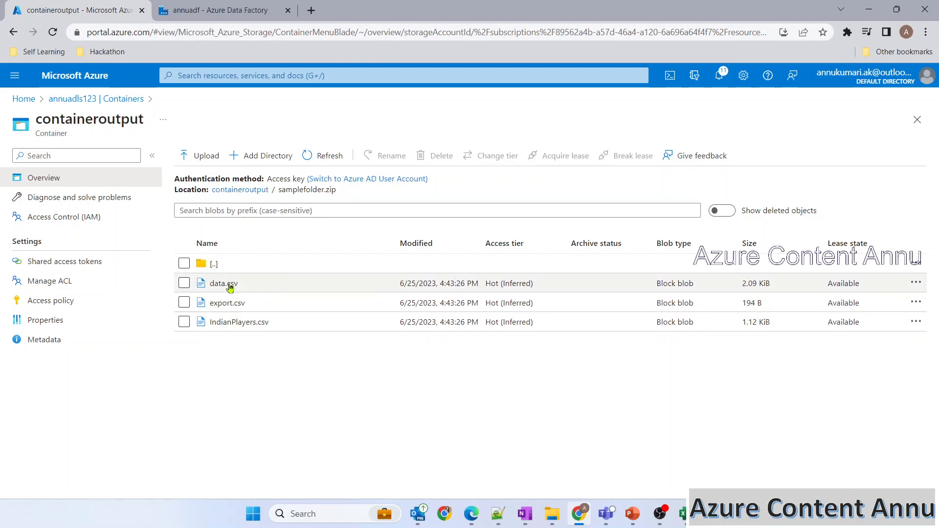
left_click(225, 263)
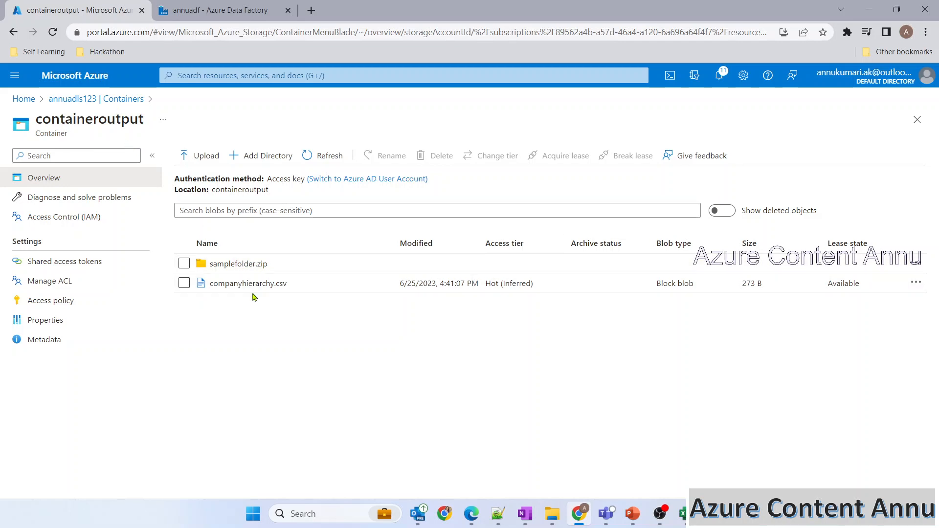
Step: Compare container1's samplefolder.zip with the extracted folder in a duplicated portal tab
right_click(97, 16)
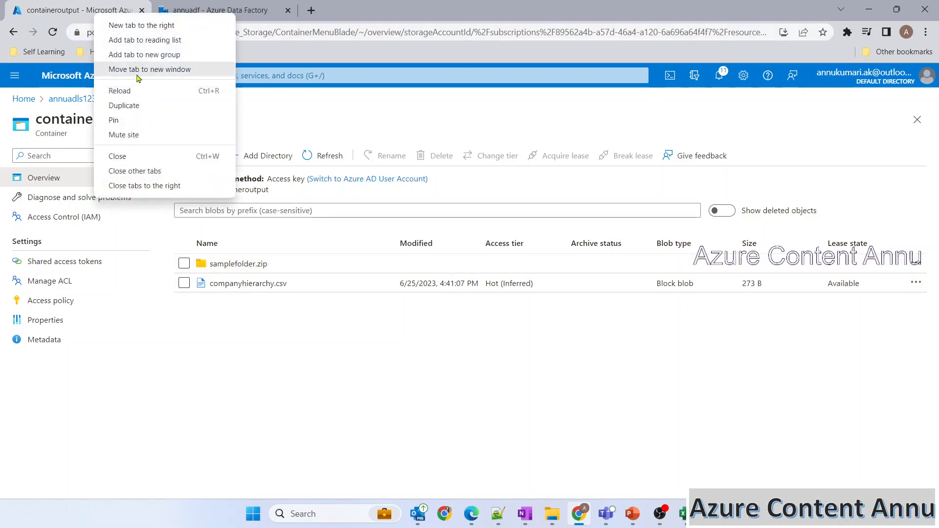
left_click(137, 104)
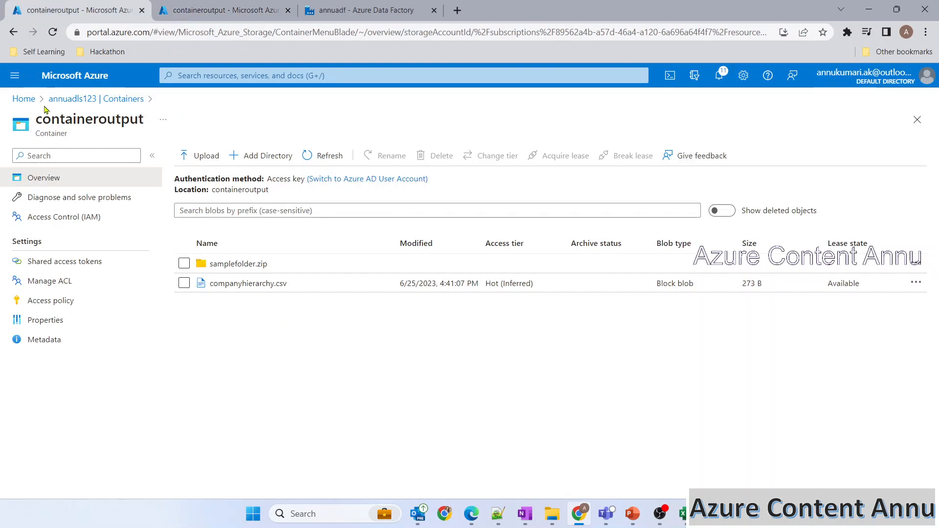
left_click(54, 100)
left_click(226, 332)
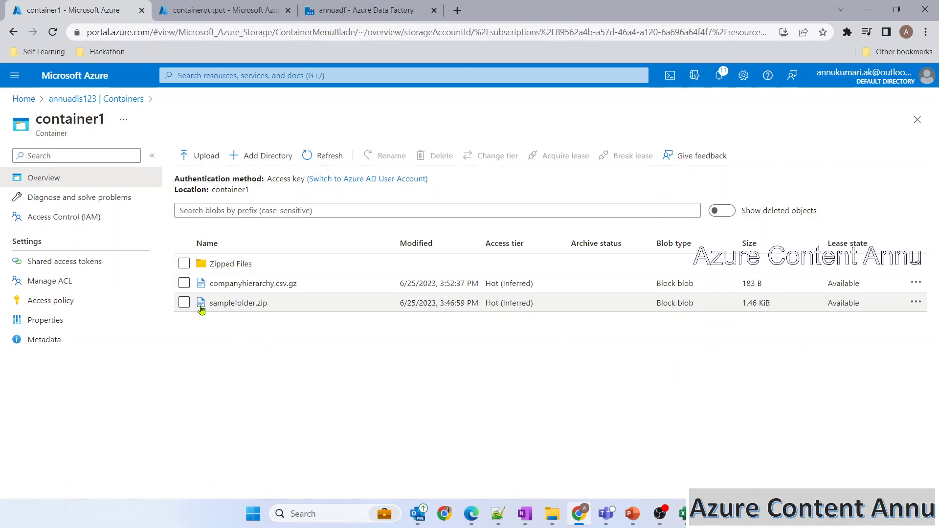
left_click(210, 13)
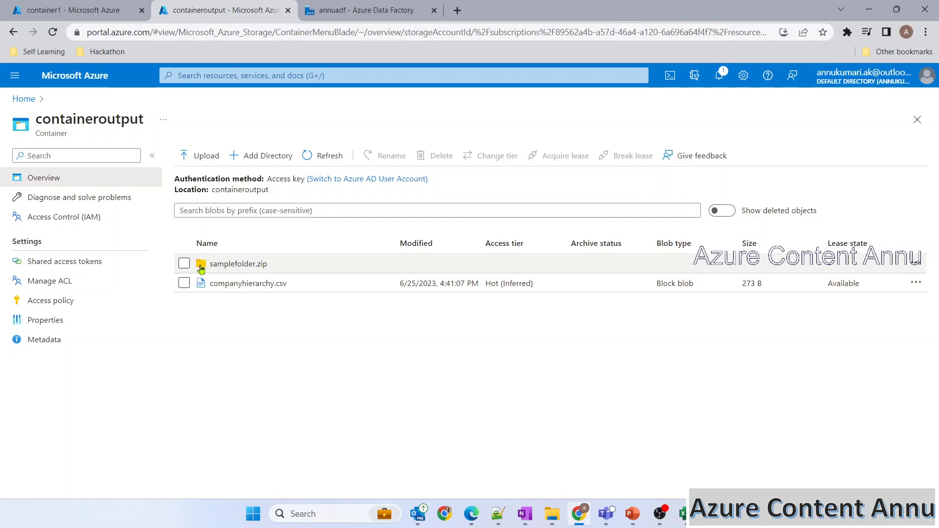
left_click(90, 12)
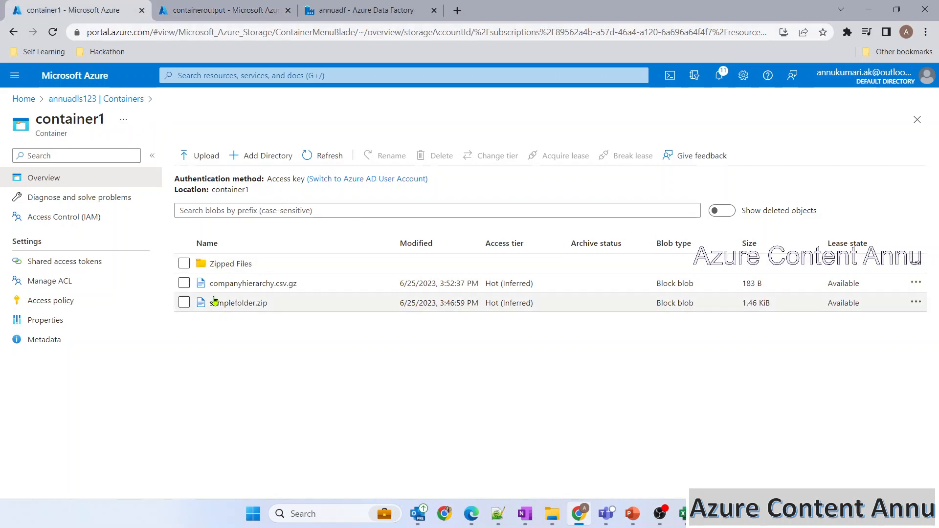
left_click(239, 303)
left_click(477, 185)
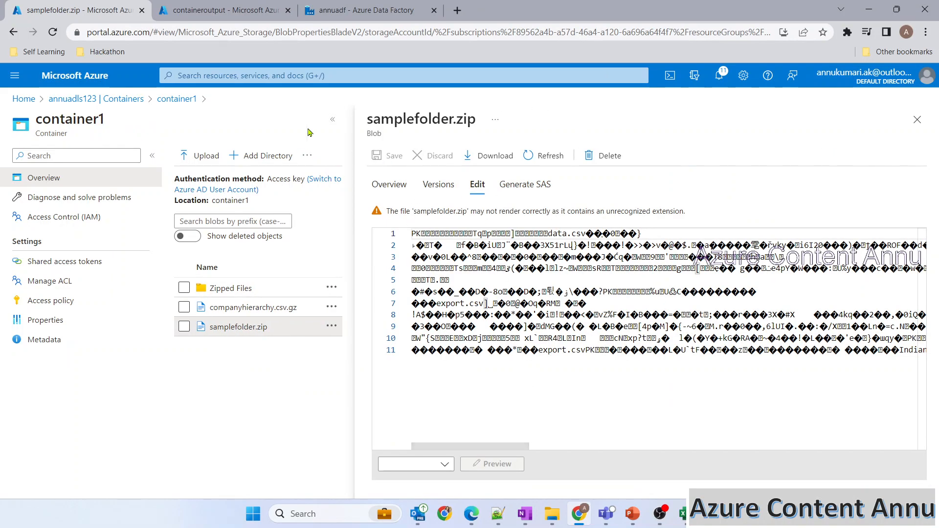
left_click(230, 11)
left_click(229, 264)
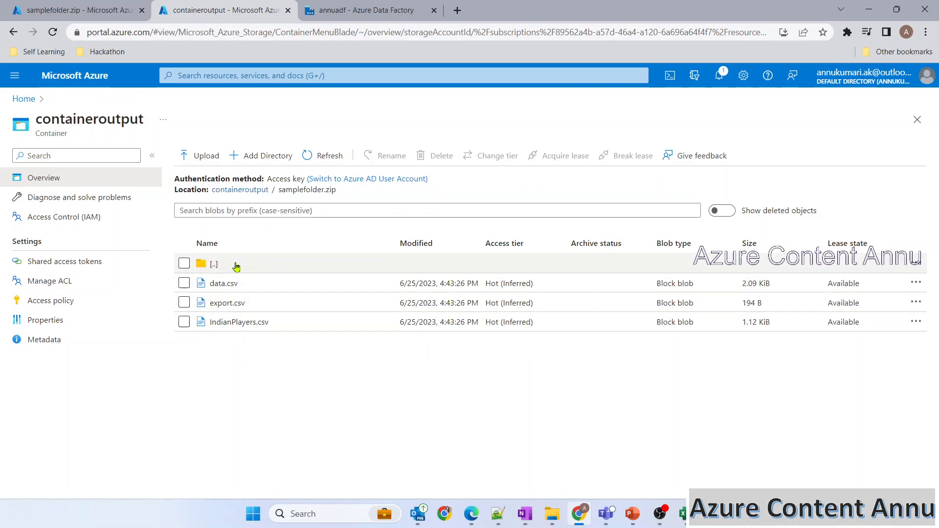
Step: View the contents of data.csv, export.csv and IndianPlayers.csv in container1
left_click(223, 284)
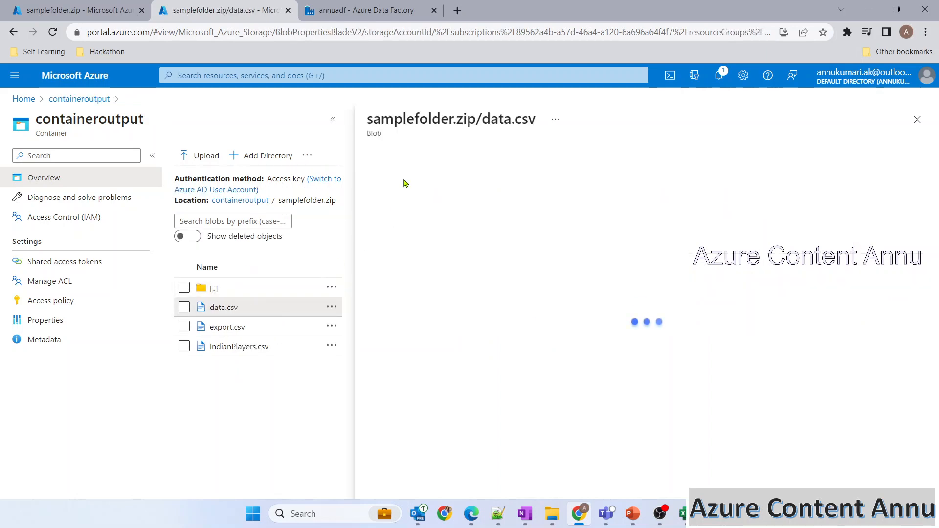
left_click(477, 184)
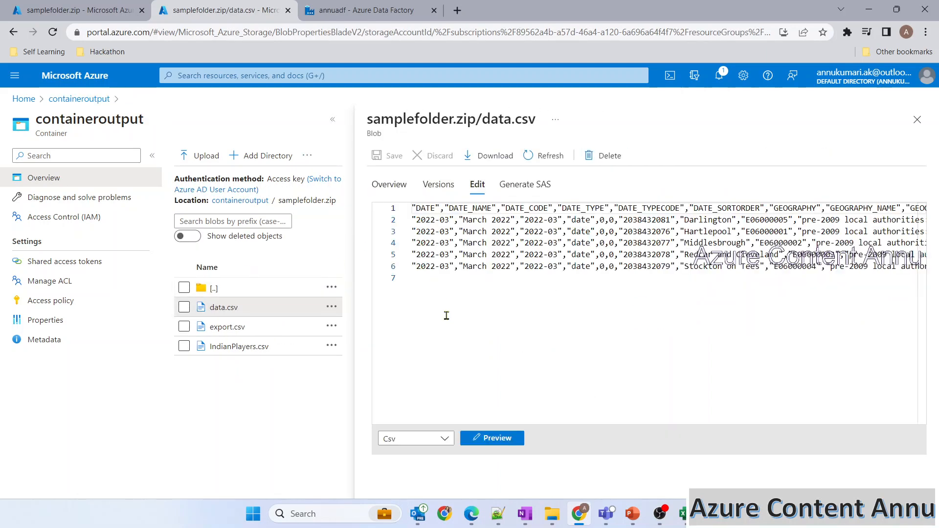
left_click(226, 327)
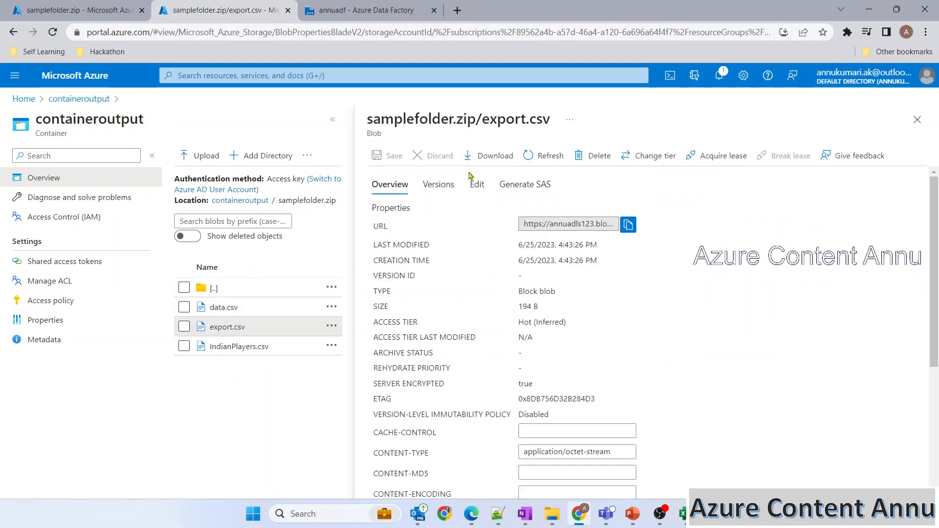
left_click(477, 184)
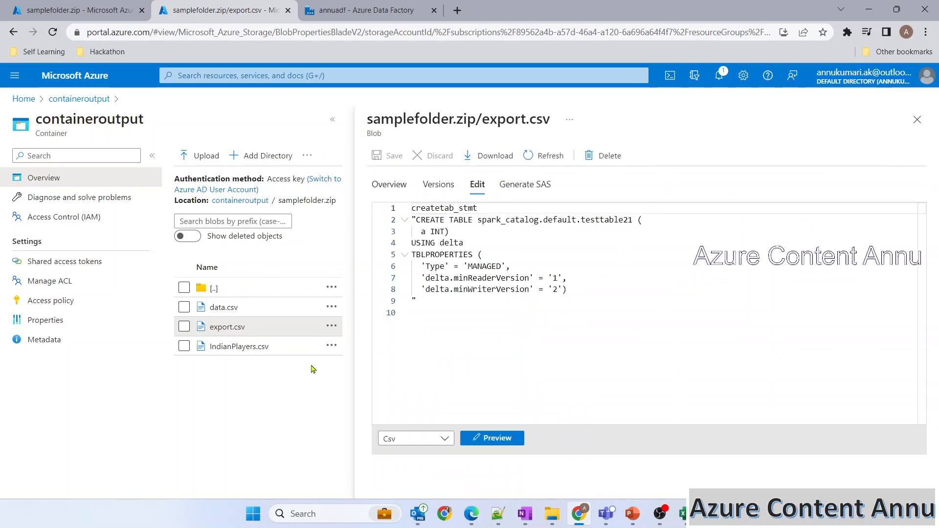
left_click(268, 346)
left_click(477, 184)
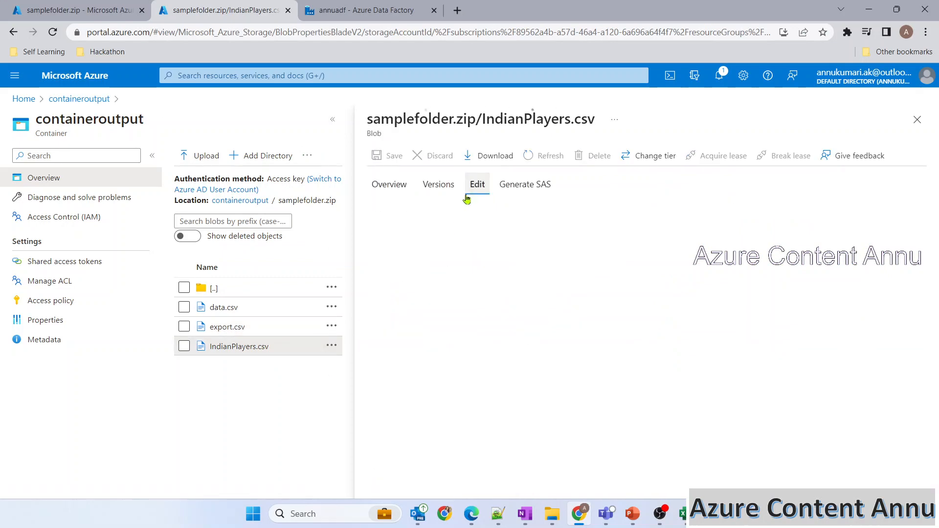
Step: Close the IndianPlayers.csv and samplefolder.zip blob previews
left_click(917, 120)
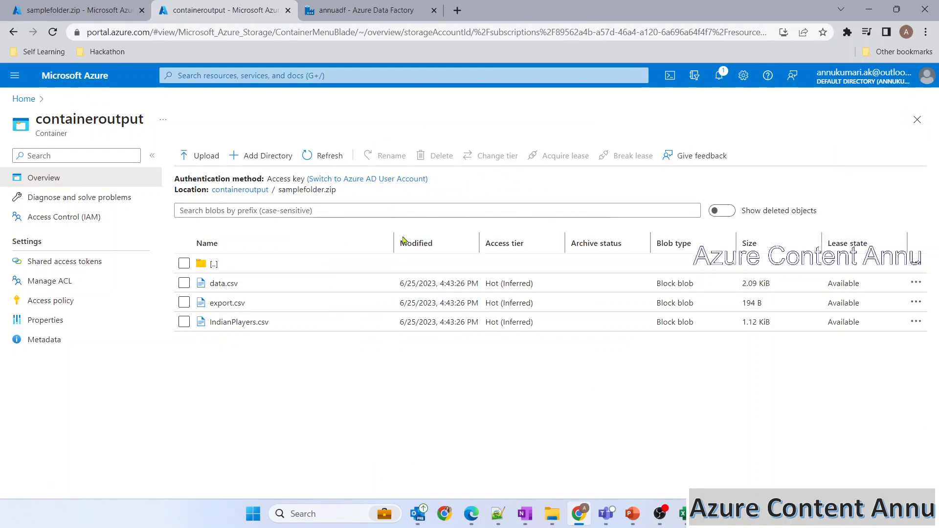
left_click(78, 10)
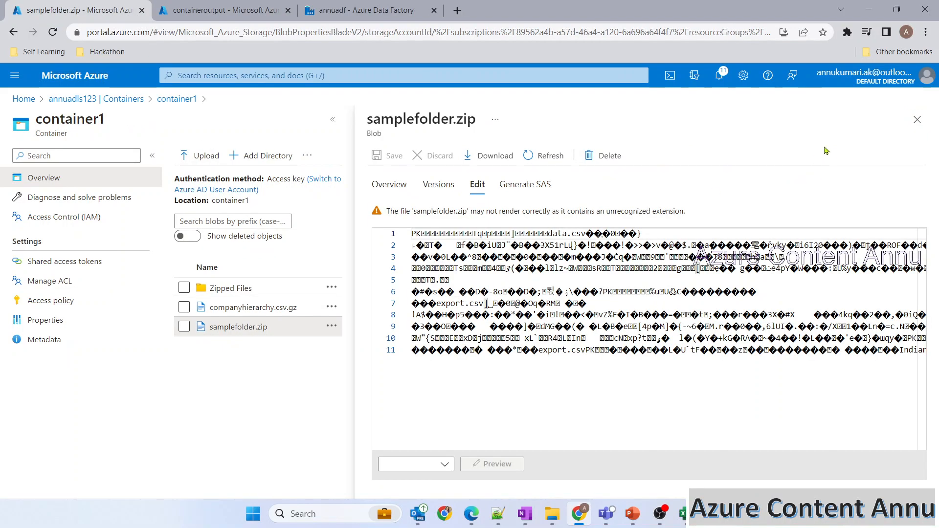
left_click(917, 122)
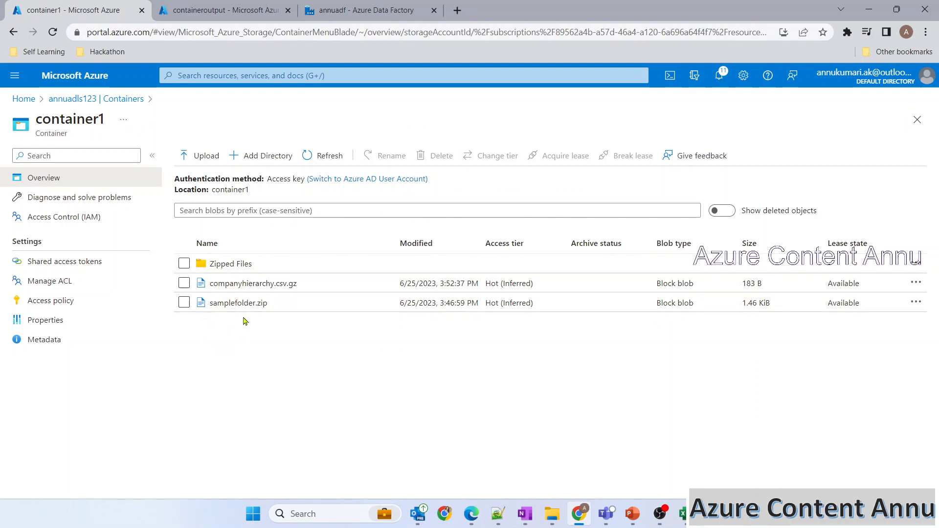
Step: Review the files inside containeroutput's samplefolder.zip folder
key("ctrl+Tab")
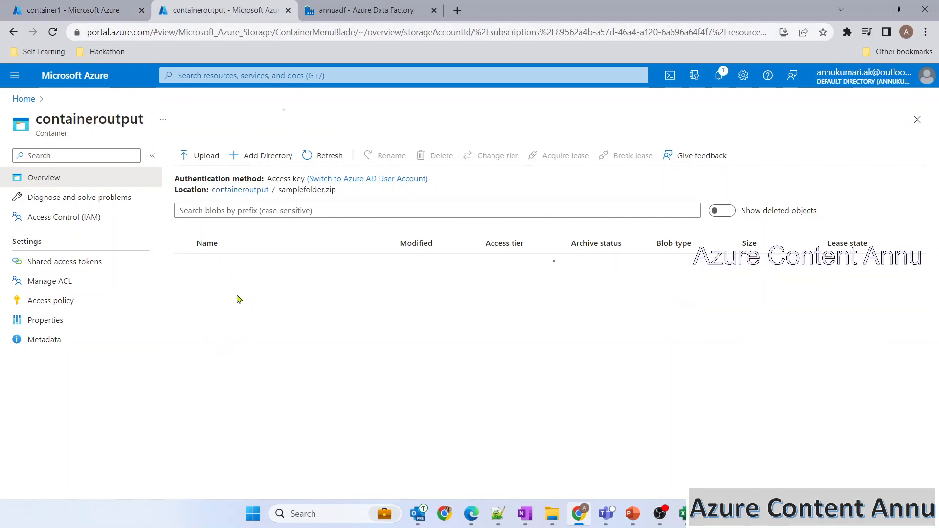
left_click(245, 270)
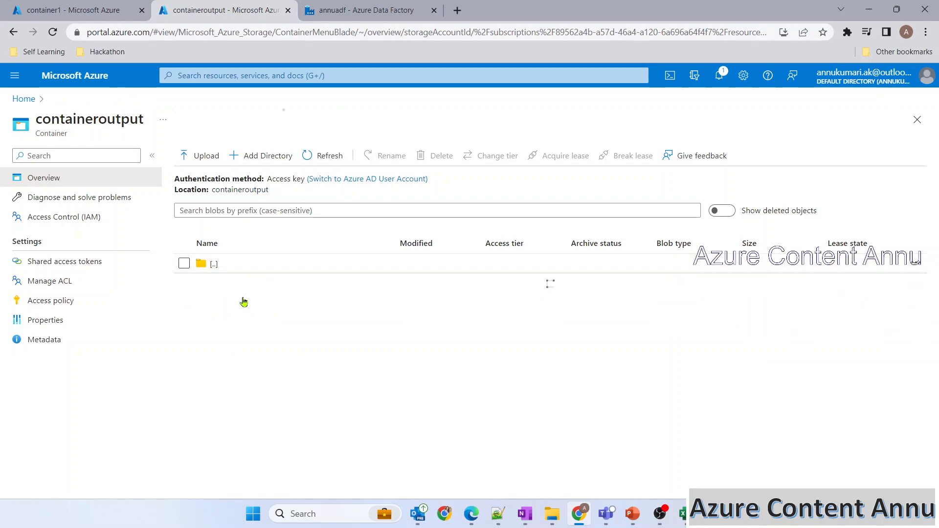
left_click(226, 273)
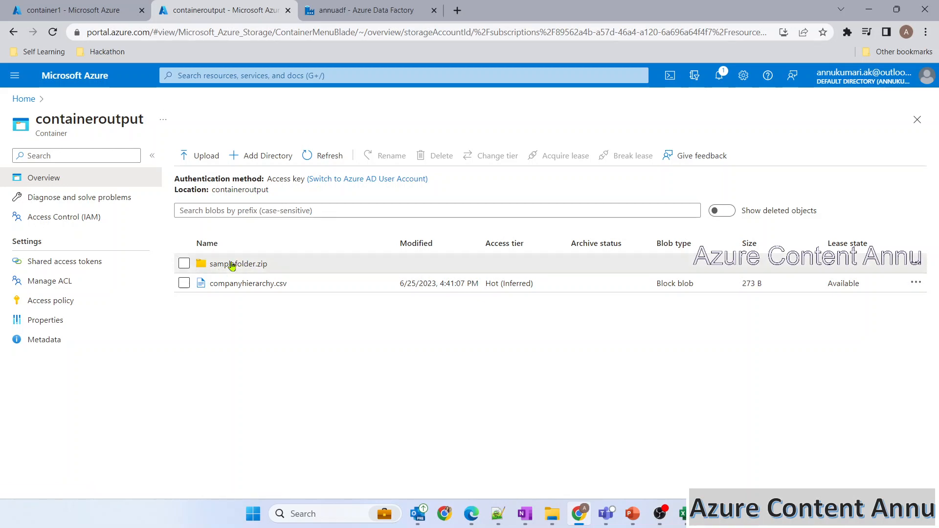
left_click(232, 266)
left_click(228, 262)
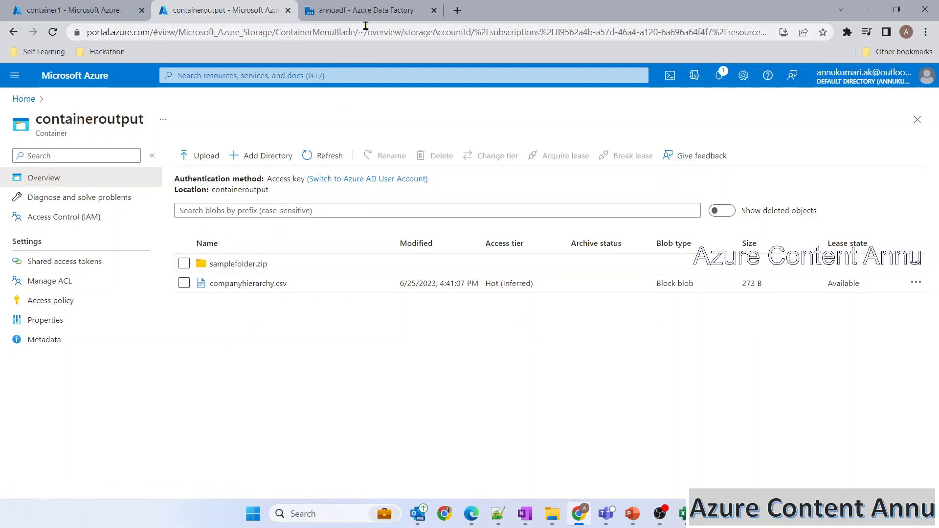
Step: Delete samplefolder.zip and companyhierarchy.csv, then reselect the Copy data activity in Data Factory
left_click(184, 264)
left_click(188, 282)
left_click(436, 155)
left_click(197, 239)
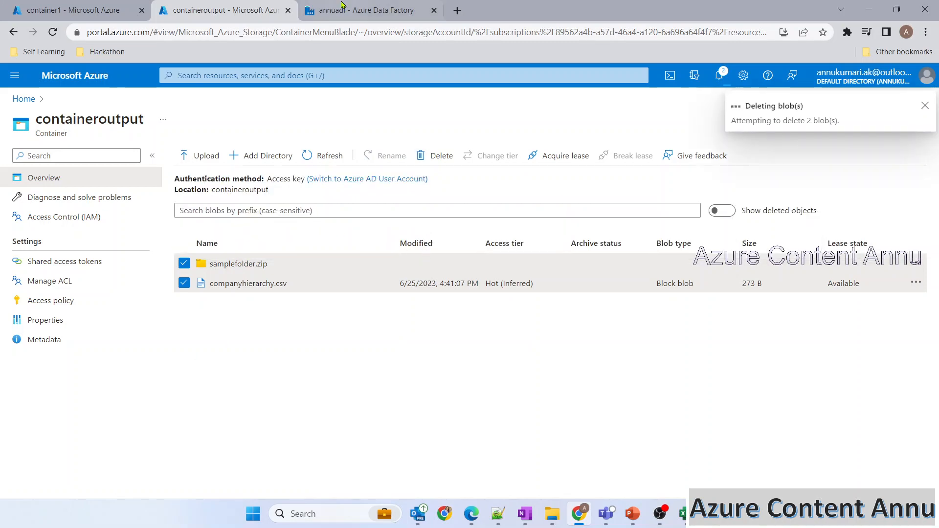
left_click(344, 10)
left_click(367, 243)
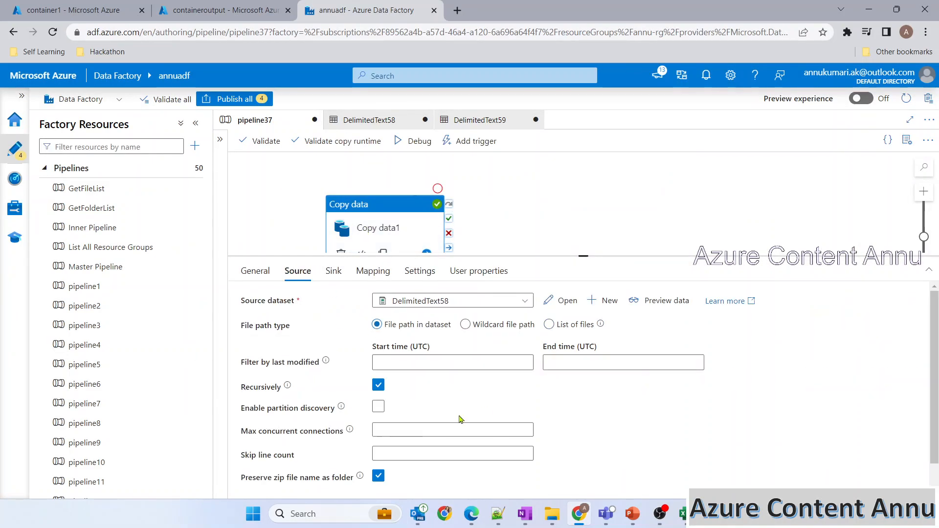
Step: Turn off 'Preserve zip file name as folder' on the copy source and start a debug run
left_click_drag(241, 483, 361, 481)
left_click(358, 479)
left_click(414, 141)
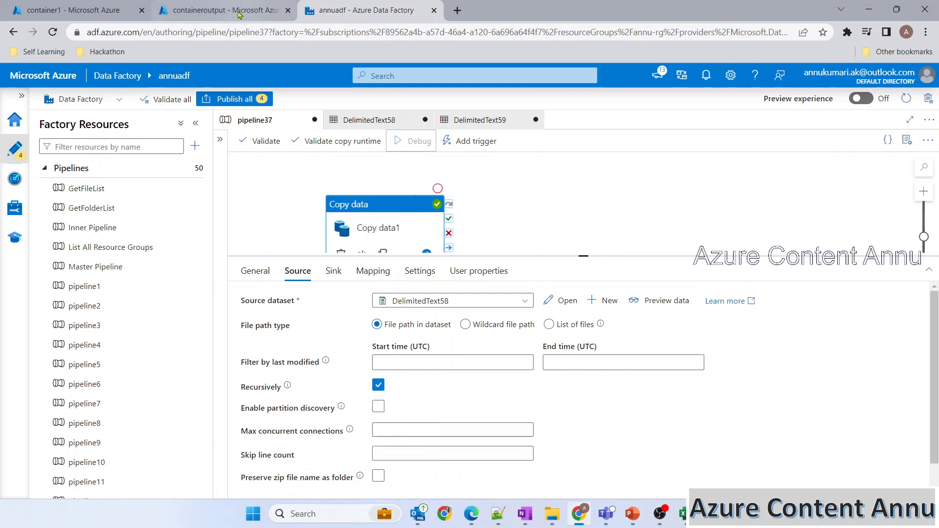
left_click(220, 7)
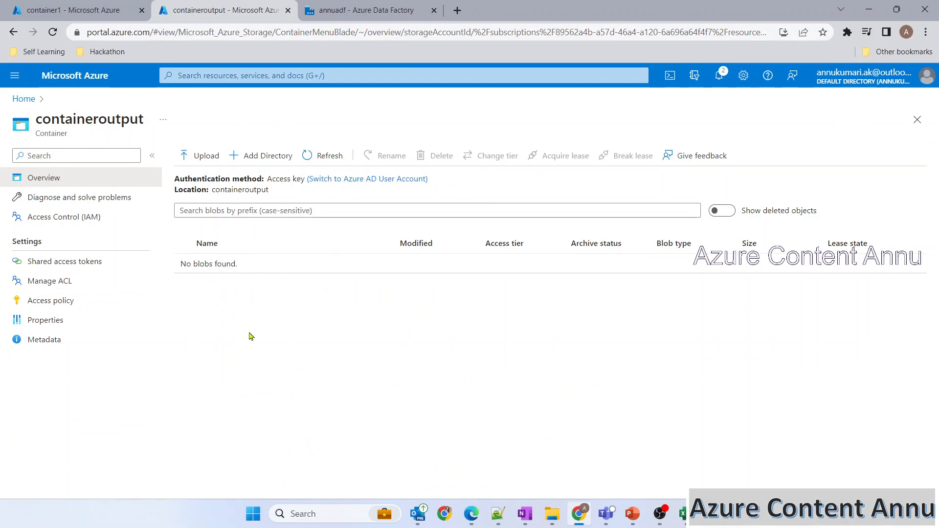
Step: Confirm the debug run succeeded and refresh containeroutput to see the three CSVs
left_click(356, 9)
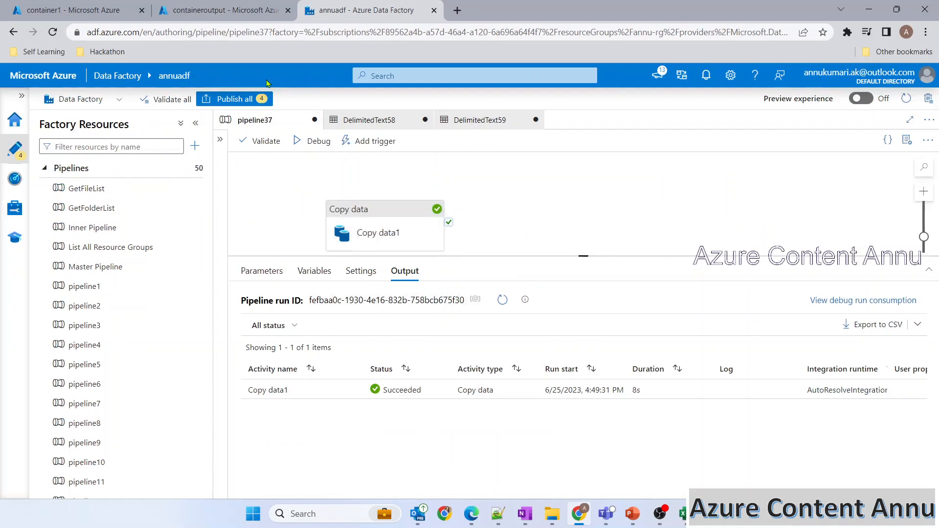
left_click(228, 6)
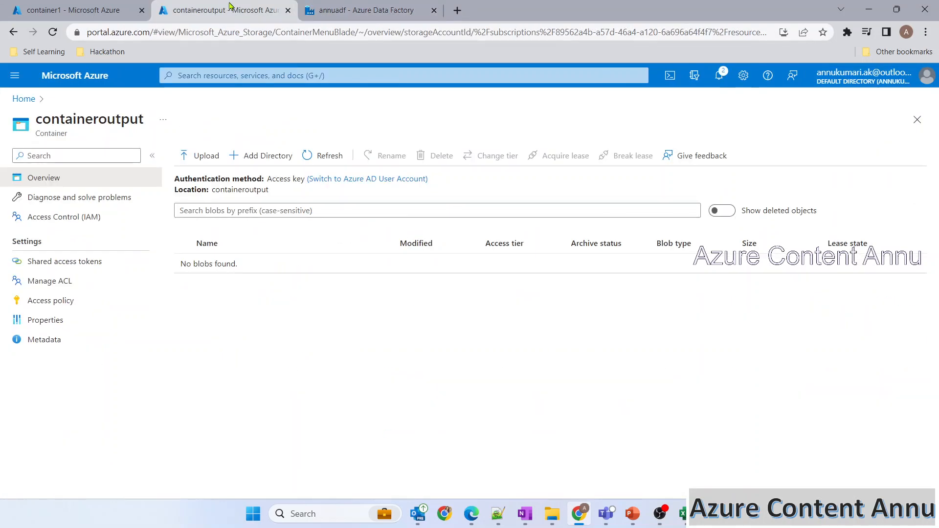
left_click(336, 157)
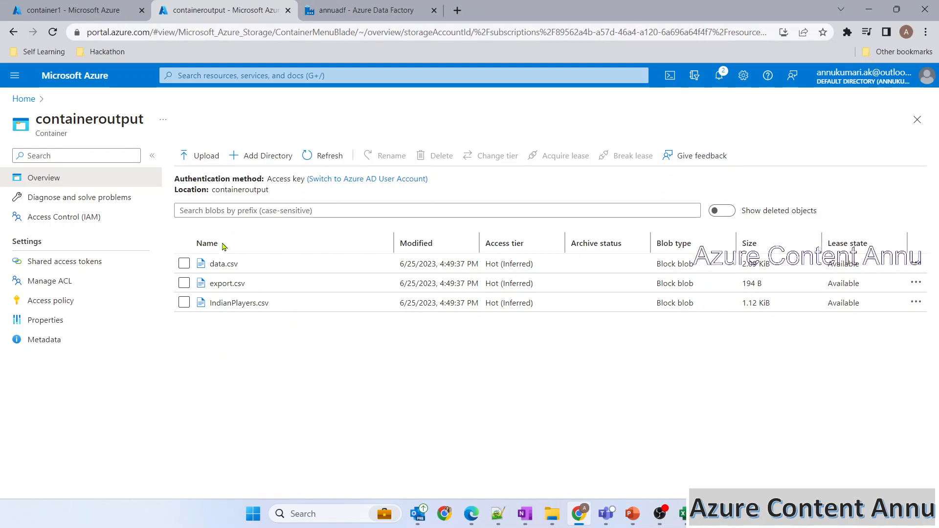
Step: Revisit the pipeline's copy source settings, then go back to containeroutput
left_click(354, 16)
left_click_drag(235, 477, 347, 474)
left_click(419, 472)
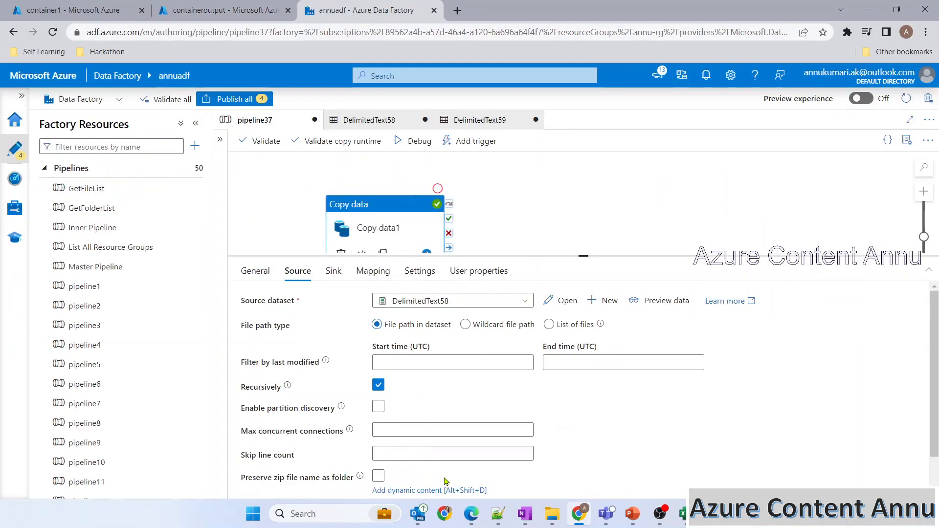
left_click(220, 10)
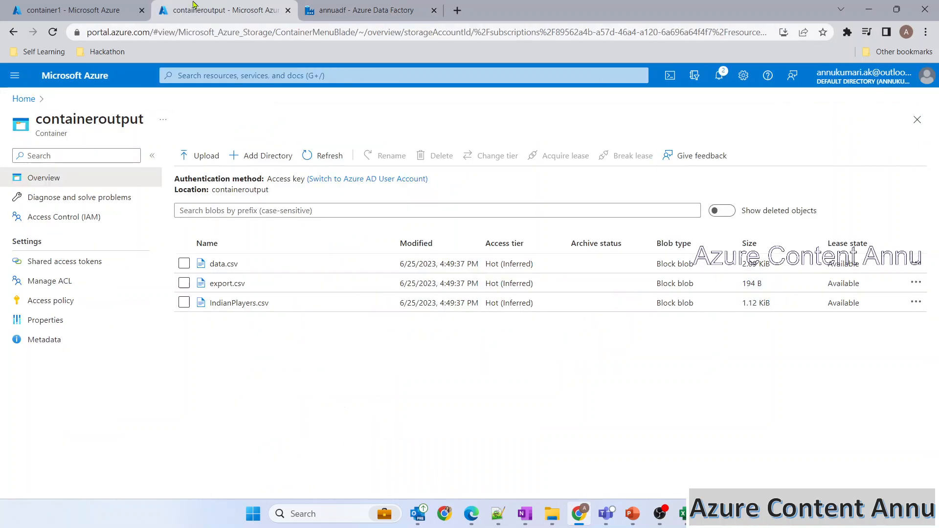
Step: Delete data.csv, export.csv and IndianPlayers.csv from containeroutput
left_click(184, 264)
left_click(184, 284)
left_click(184, 302)
left_click(435, 156)
left_click(210, 242)
Step: Point DelimitedText58 at container1's Zipped Files folder, leaving the file name empty
left_click(77, 9)
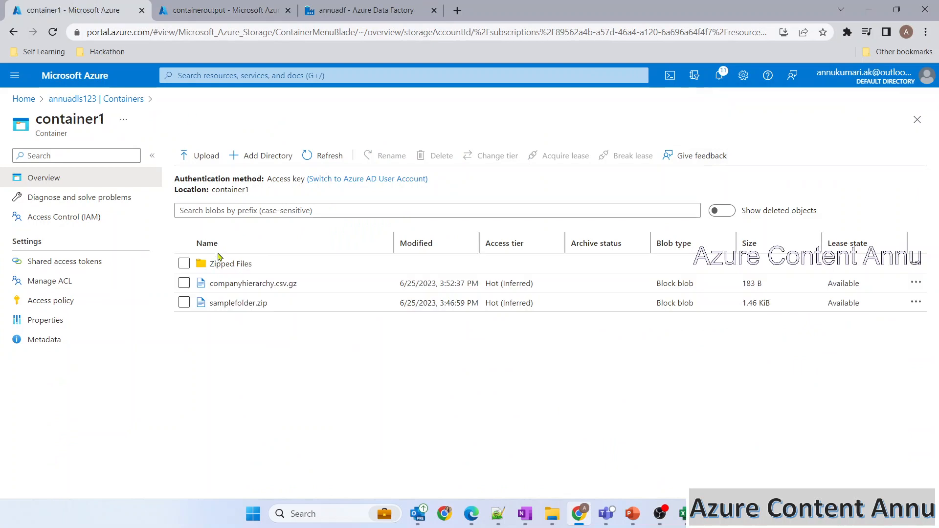
left_click(227, 265)
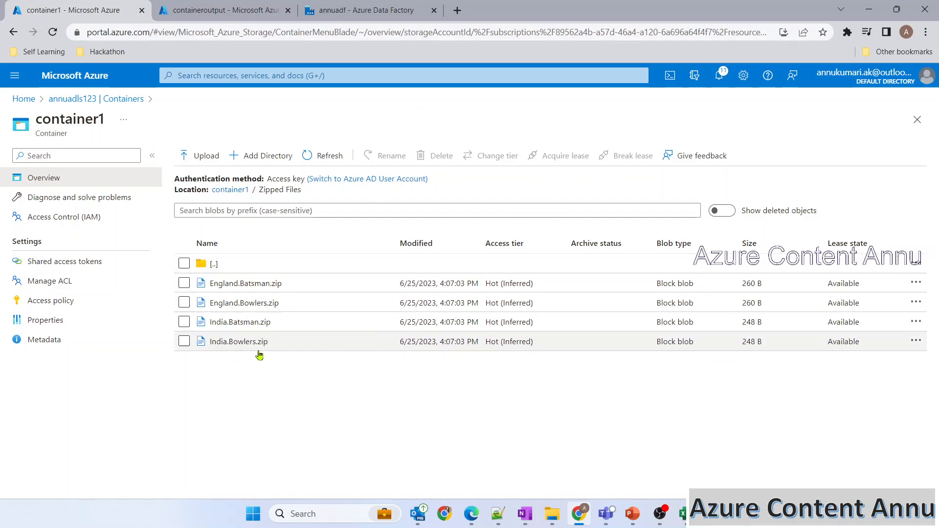
left_click(334, 16)
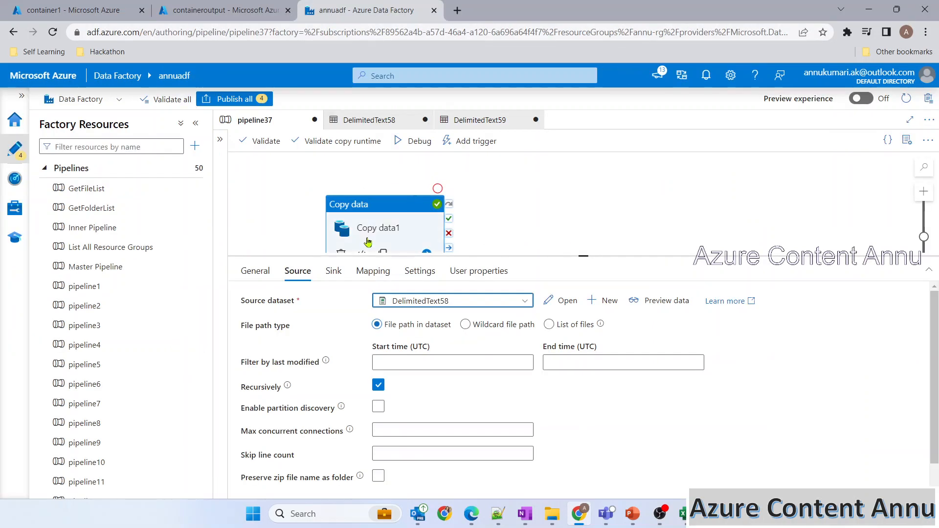
left_click(547, 299)
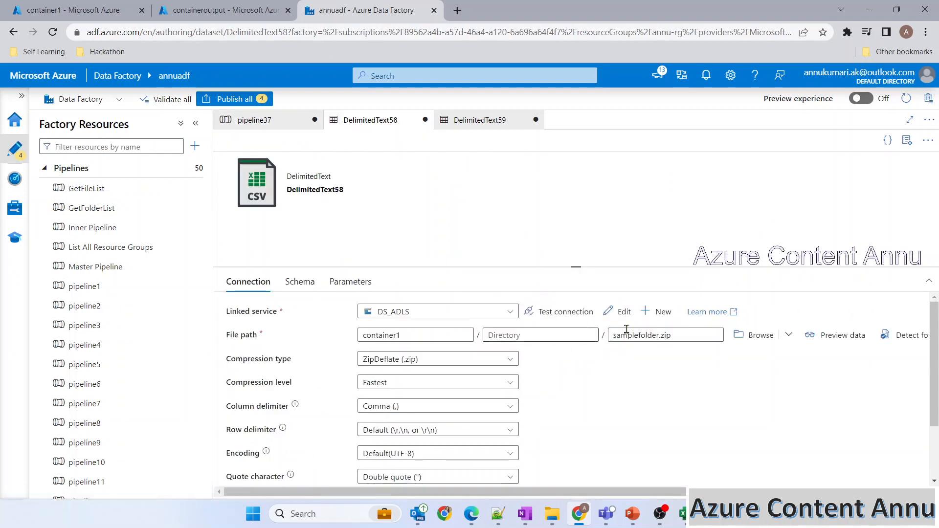
left_click(746, 334)
left_click(609, 164)
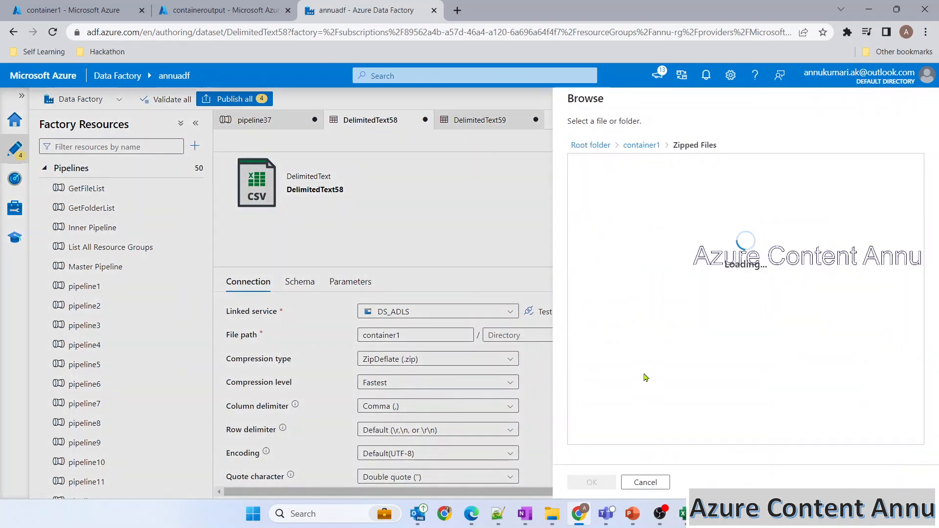
left_click(593, 482)
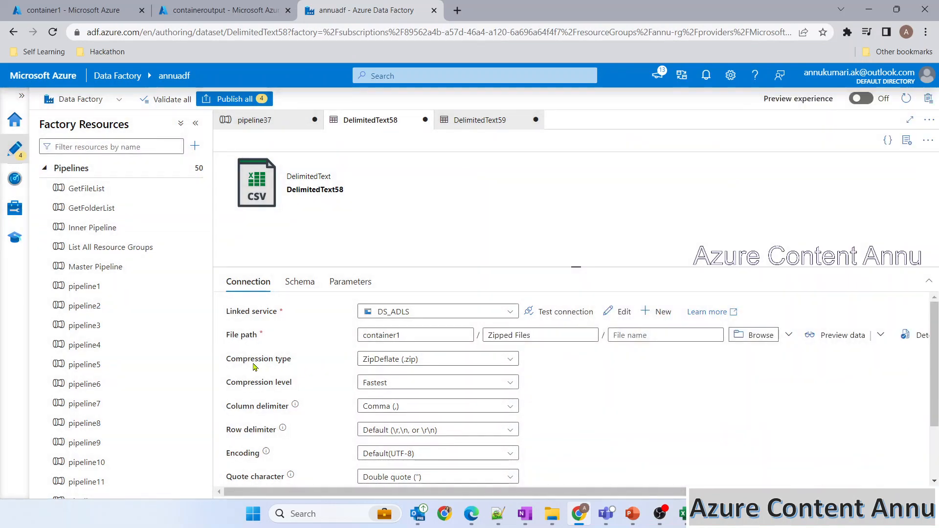
left_click(112, 16)
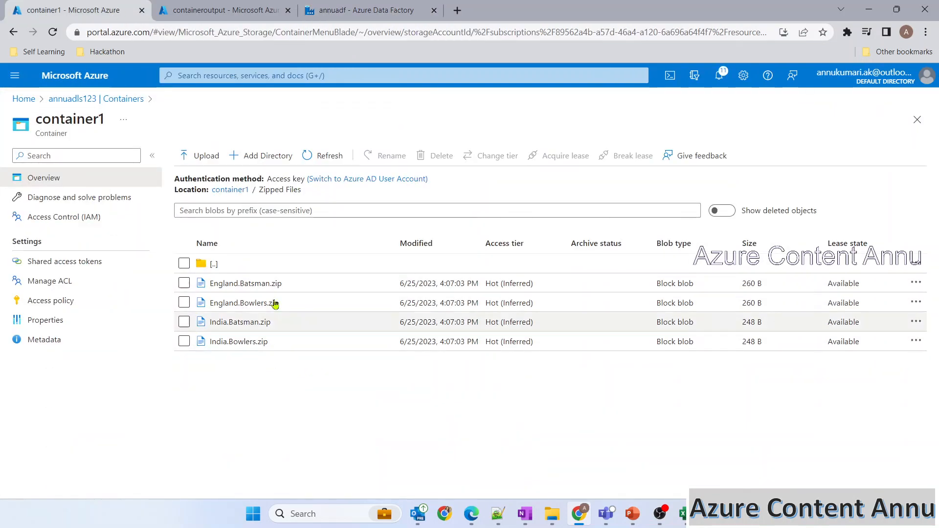
left_click(334, 14)
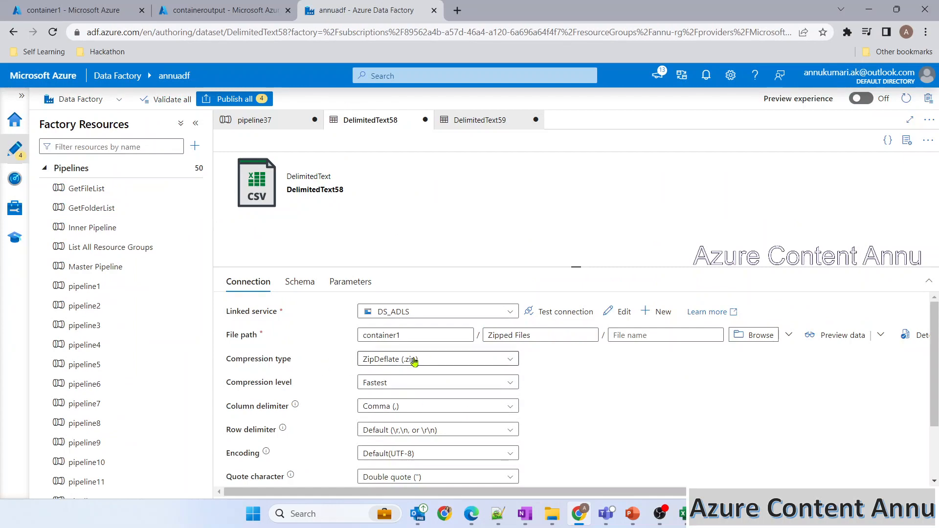
Step: Switch the copy source to a wildcard file path matching *.zip in container1
left_click(266, 121)
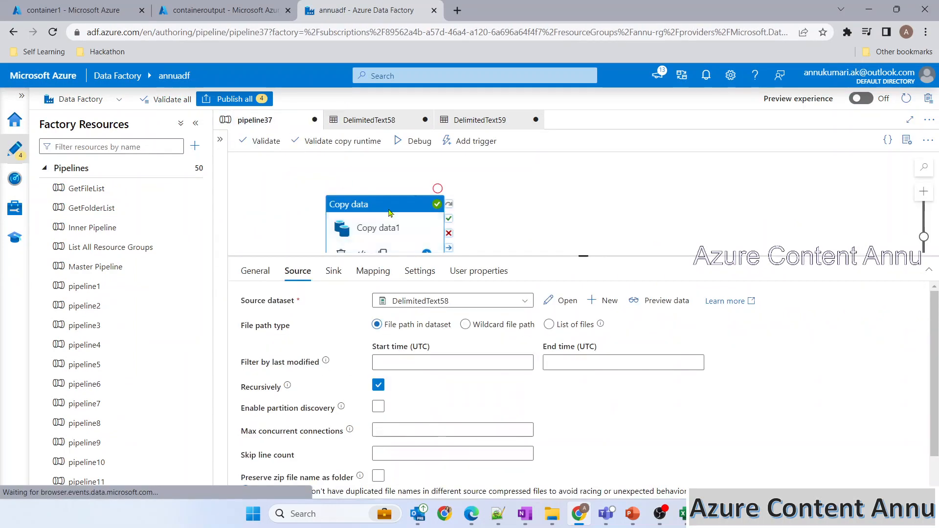
left_click(98, 11)
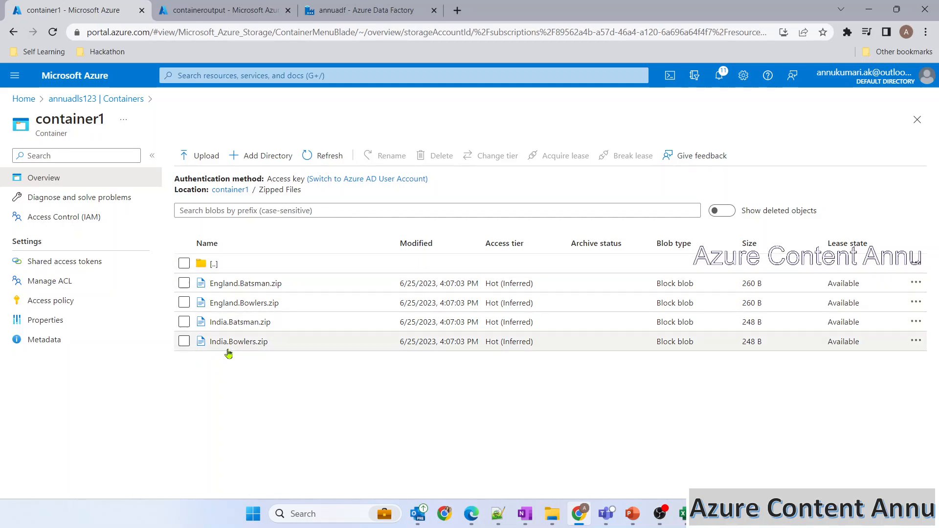
left_click(377, 6)
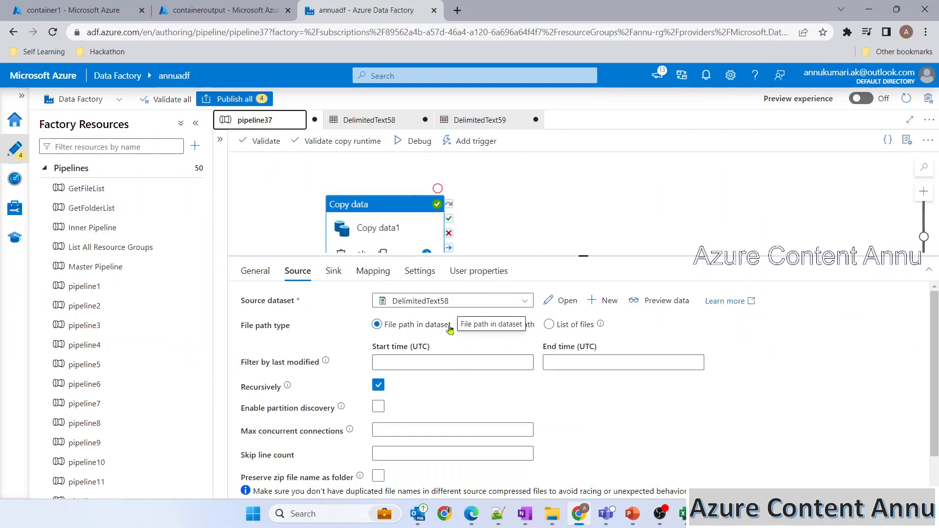
left_click(480, 331)
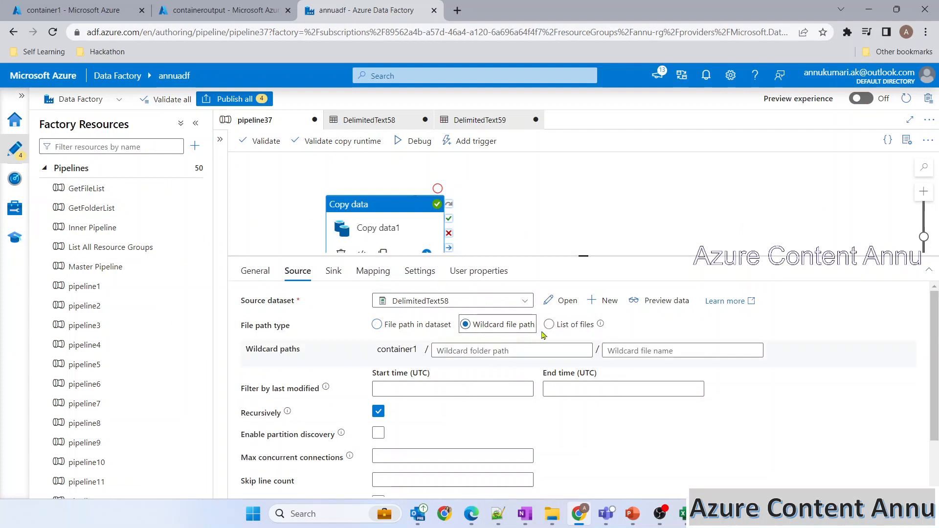
left_click(614, 351)
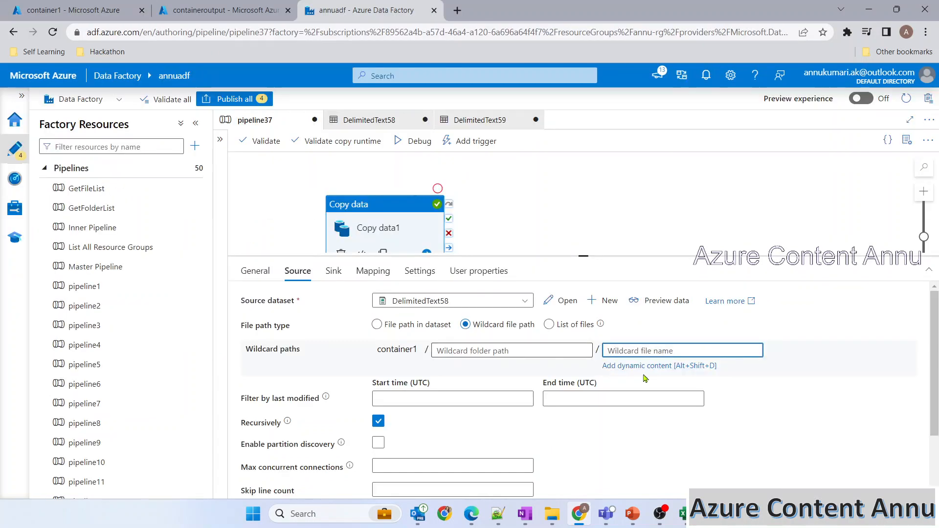
left_click(102, 8)
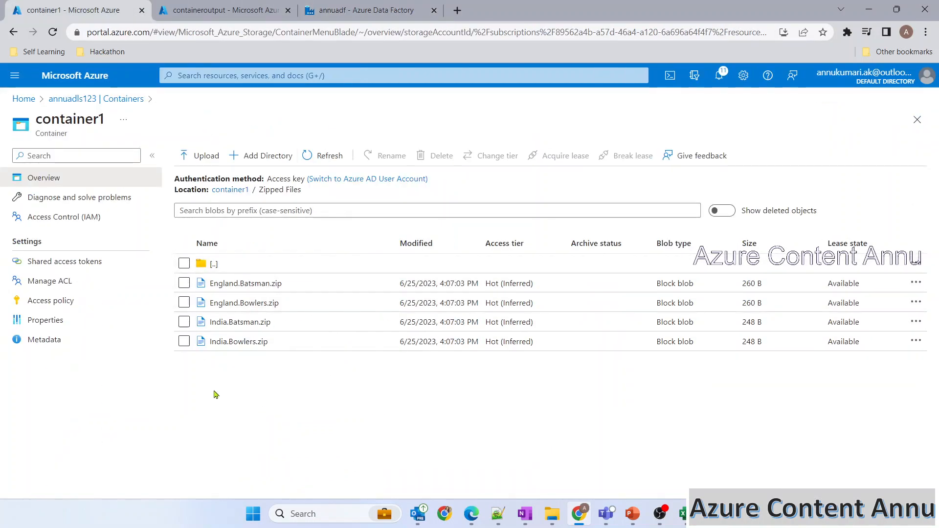
left_click(367, 10)
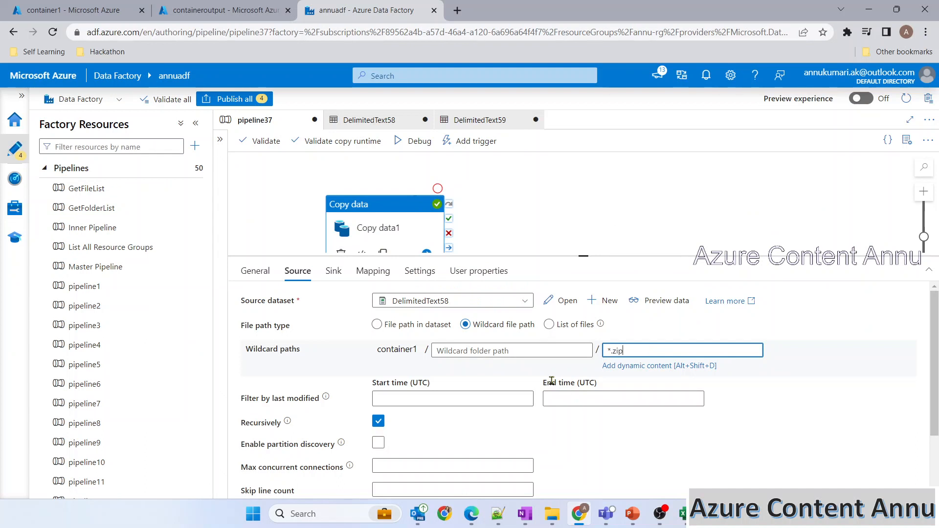
Step: Check the DelimitedText59 sink dataset, then return to pipeline37
left_click(334, 272)
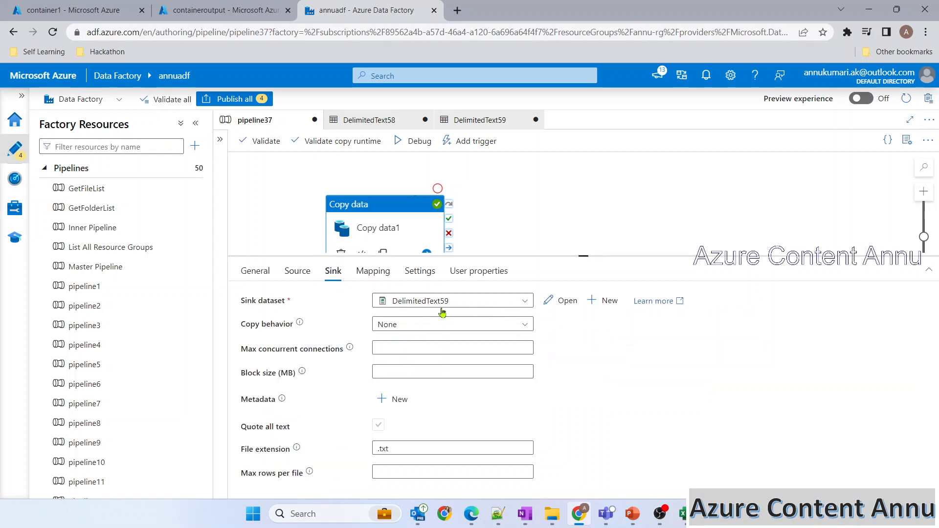
left_click(566, 303)
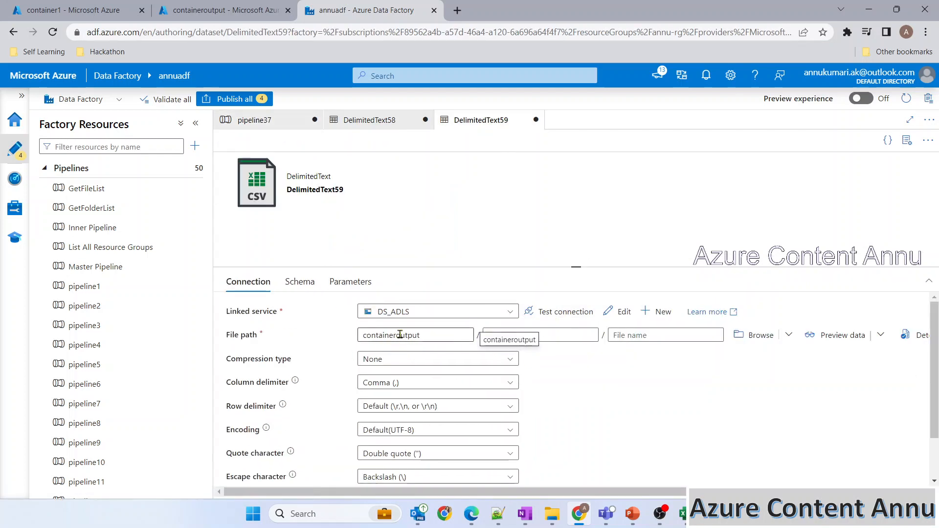
left_click(275, 120)
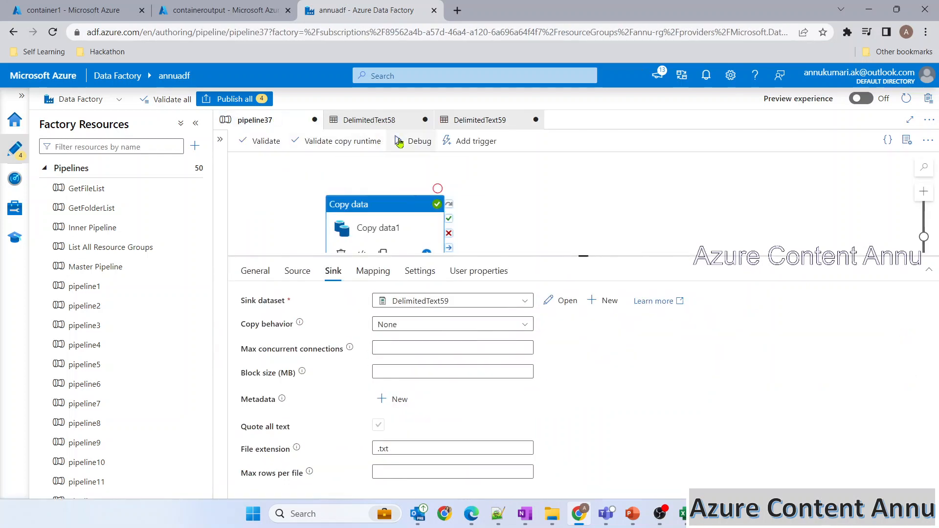
Step: Refresh the debug status until Succeeded, then reload containeroutput to show the four extracted CSVs
left_click(245, 12)
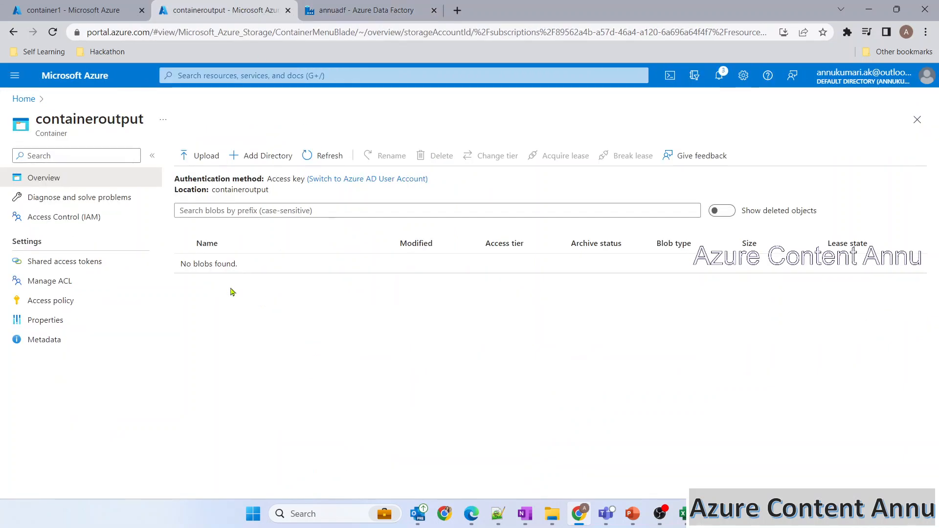
left_click(73, 10)
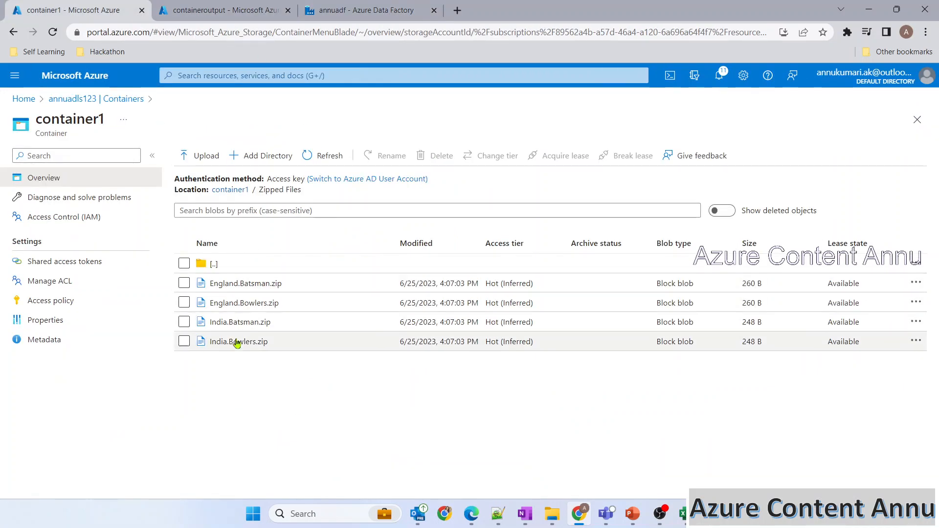
left_click(224, 14)
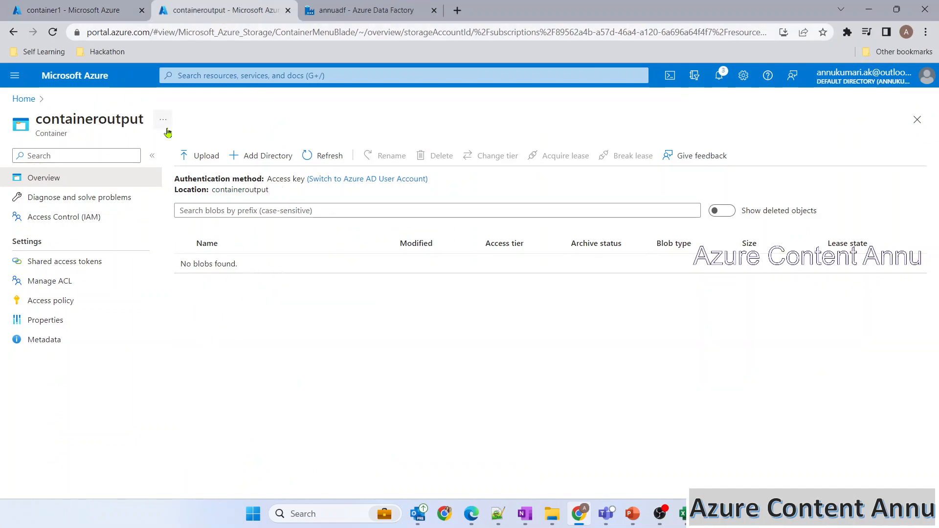
left_click(362, 10)
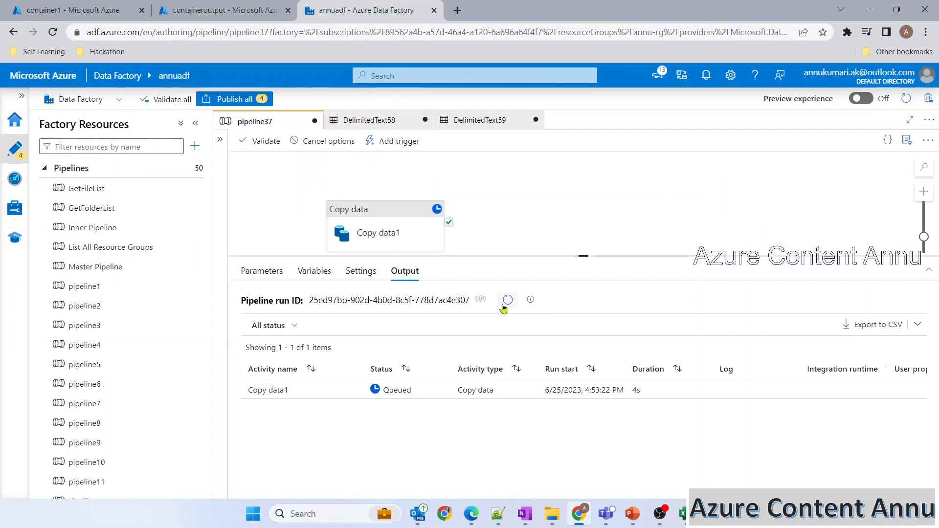
left_click(507, 300)
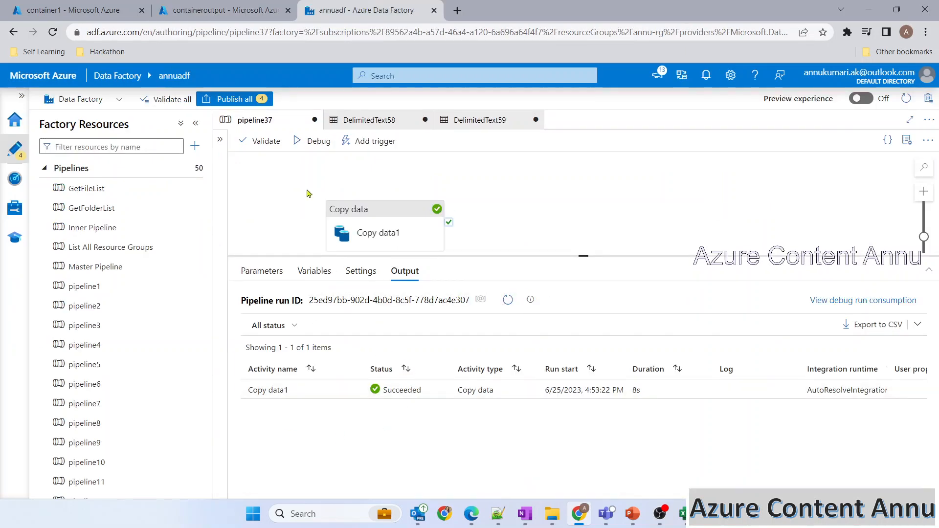
left_click(218, 10)
left_click(338, 156)
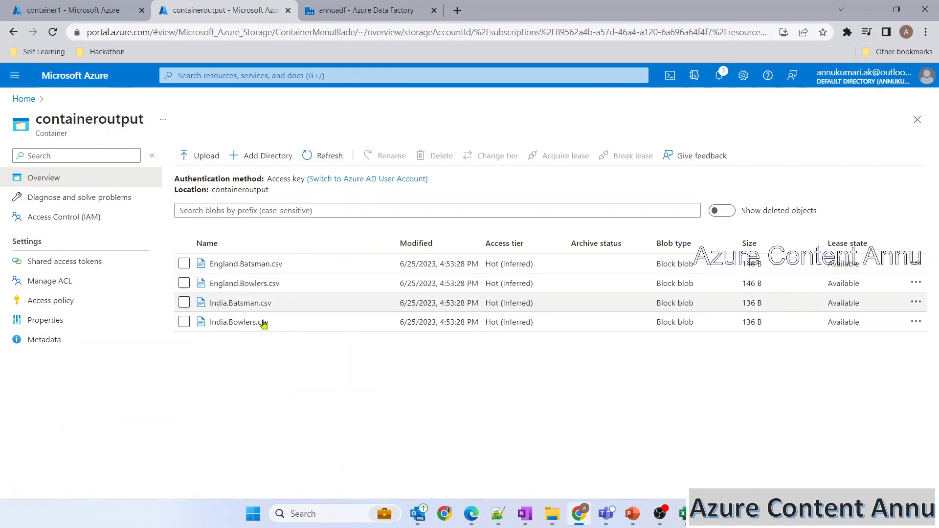
Step: Inspect the contents of England.Batsman.csv and England.Bowlers.csv, then close the pane
left_click(106, 20)
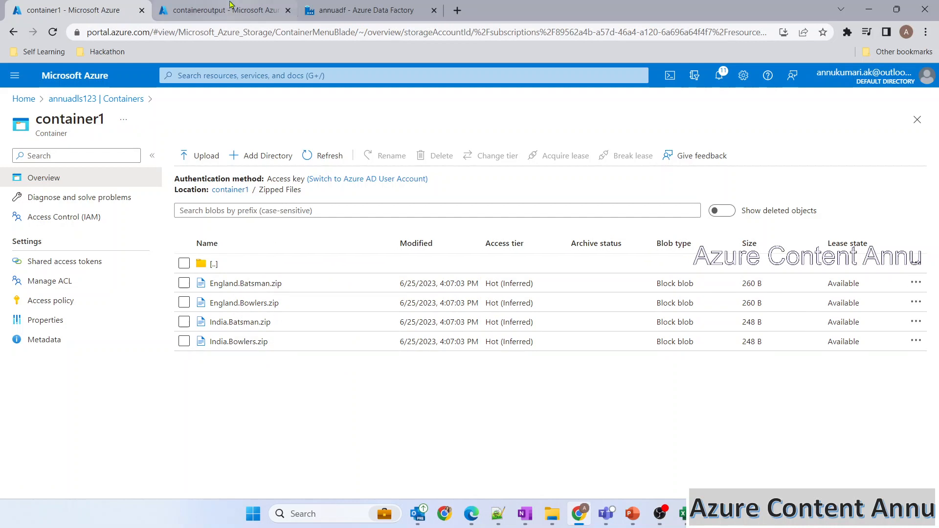
key("ctrl+Tab")
left_click(251, 266)
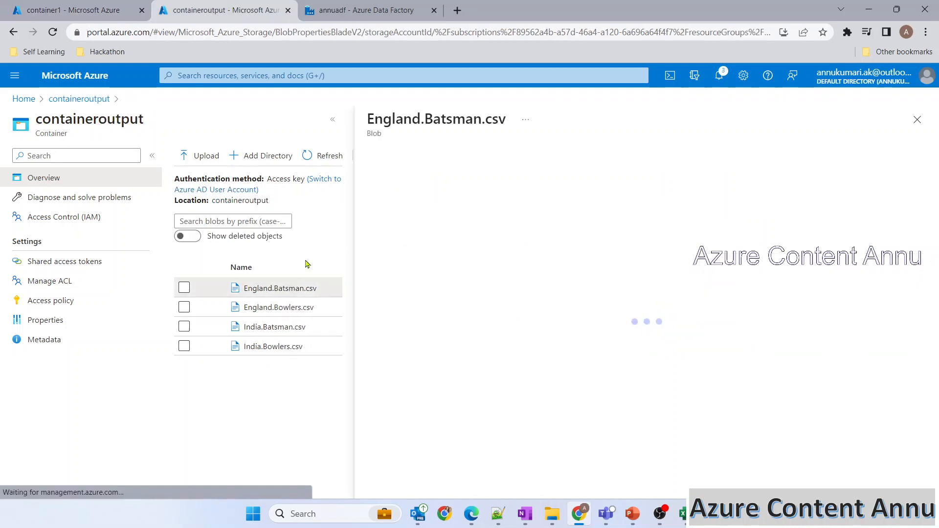
left_click(478, 185)
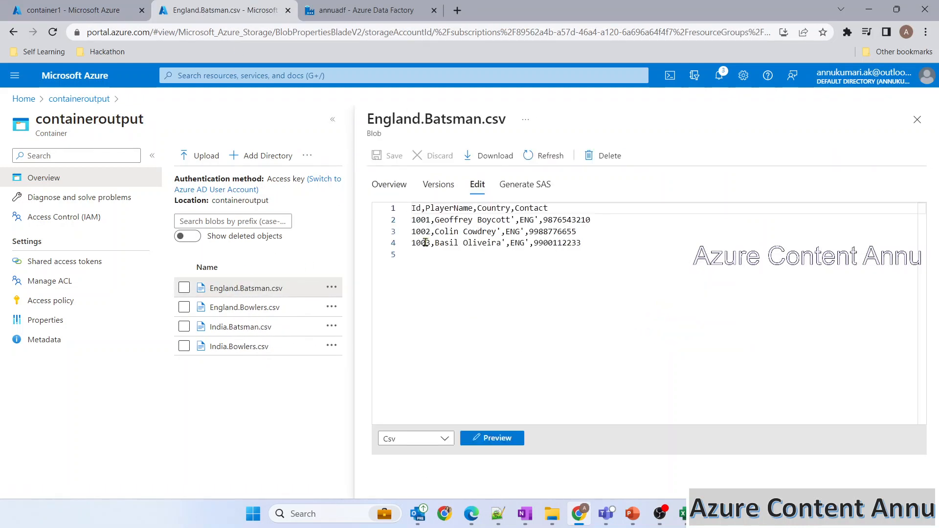
left_click(303, 310)
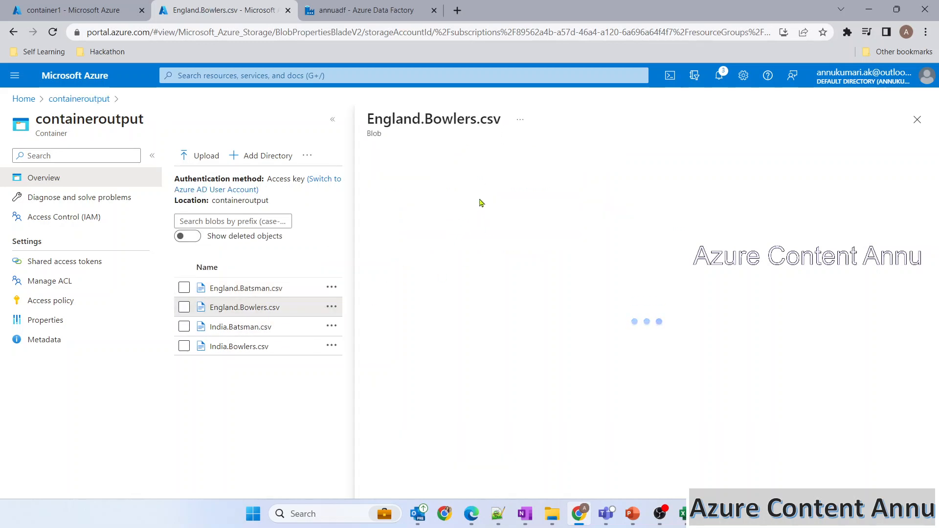
left_click(478, 184)
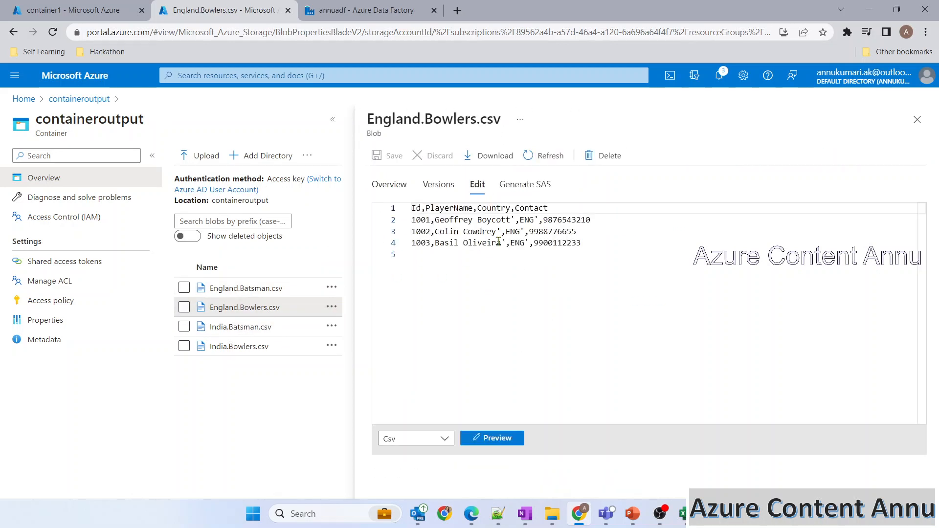
left_click(917, 120)
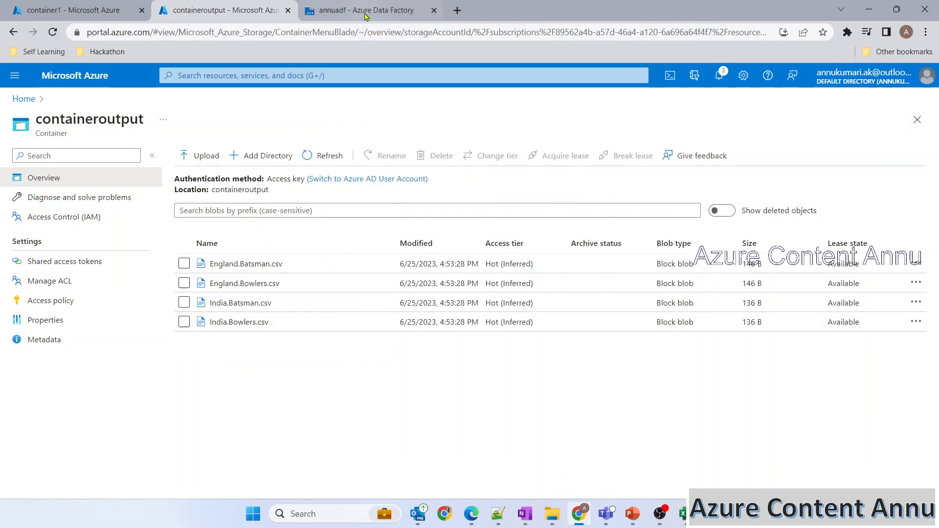
left_click(362, 10)
Step: Review the compression type options in the DelimitedText58 dataset settings
left_click(550, 300)
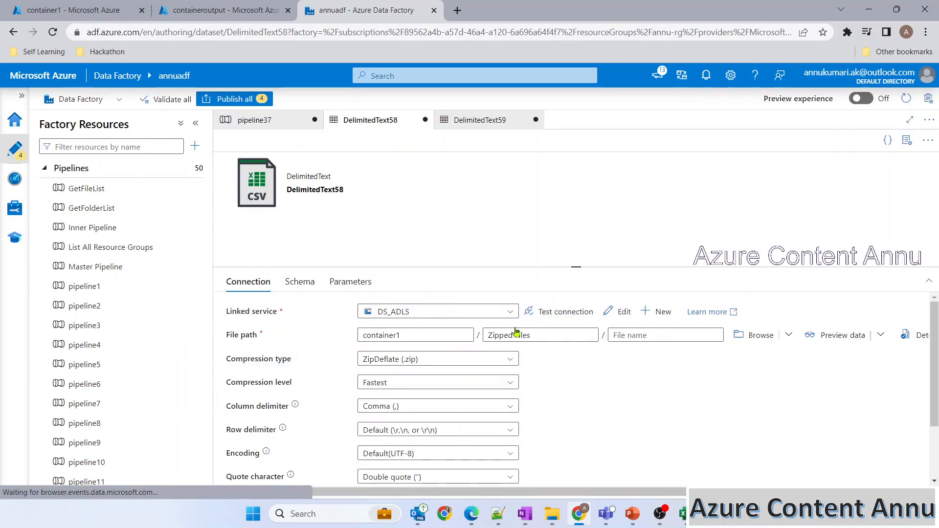
left_click_drag(576, 270, 577, 220)
left_click(506, 311)
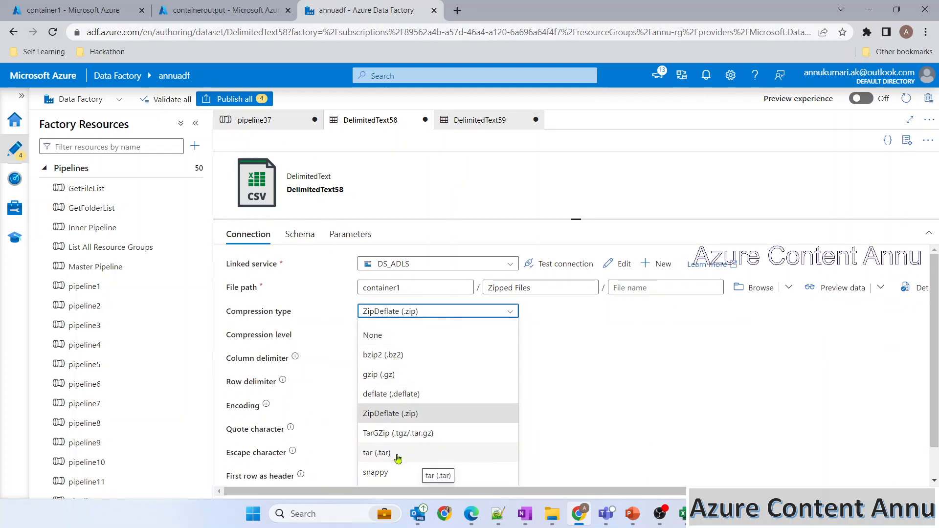
scroll(398, 458, "down", 1)
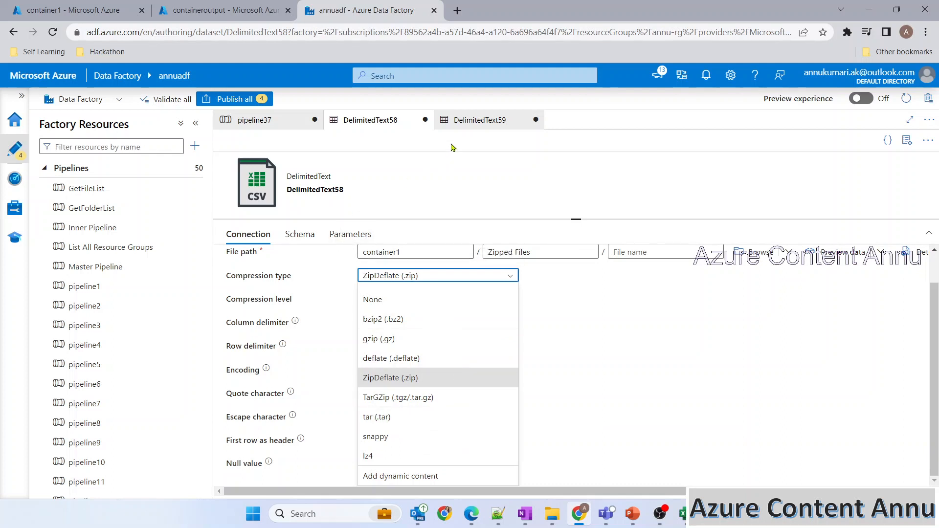
left_click(460, 123)
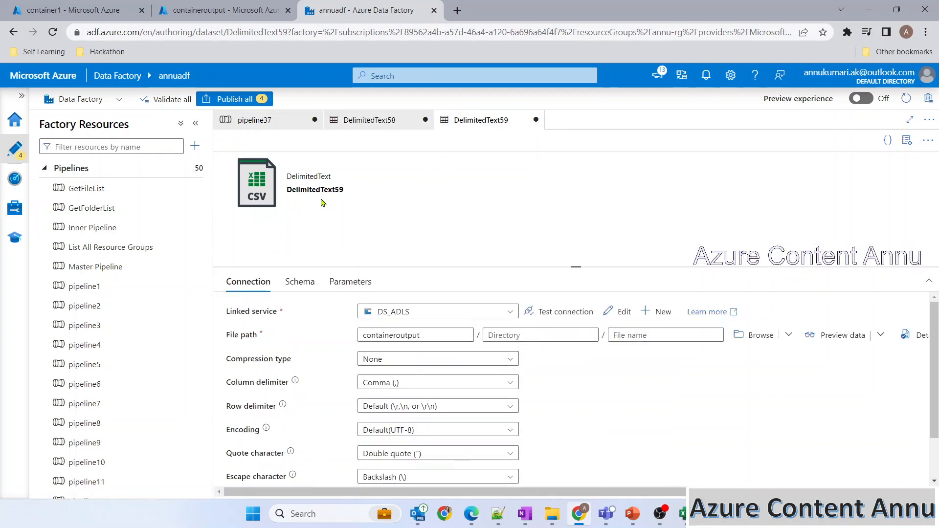
left_click(348, 123)
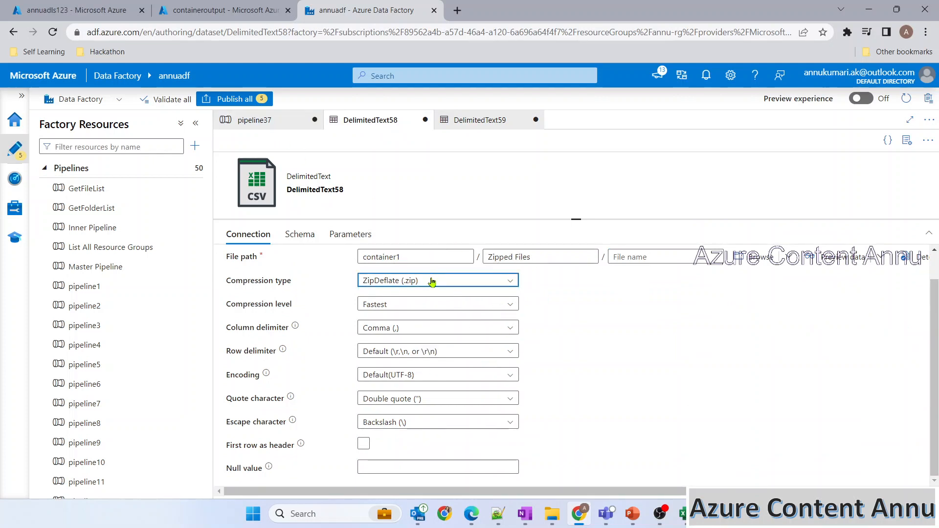
Step: Close pipeline37, DelimitedText58 and DelimitedText59, discarding their unsaved changes
left_click(314, 120)
left_click(413, 317)
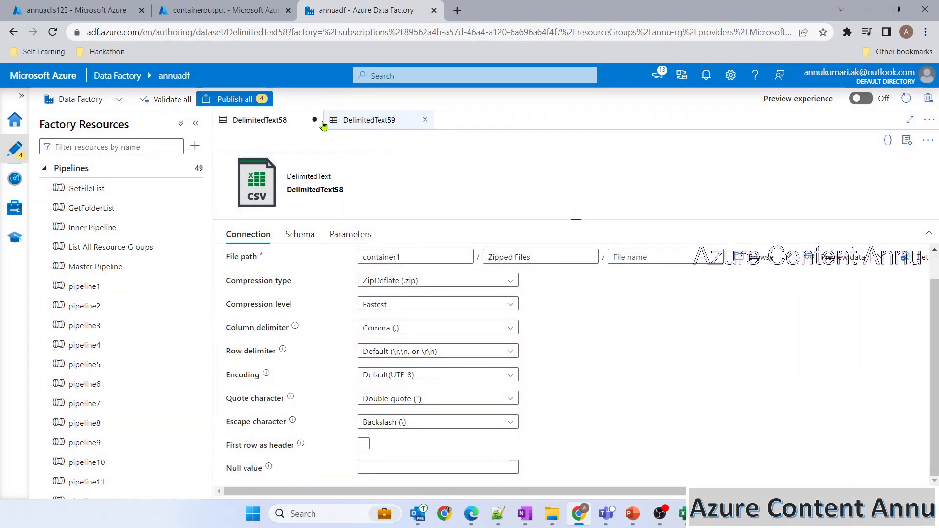
left_click(315, 121)
left_click(413, 317)
left_click(315, 120)
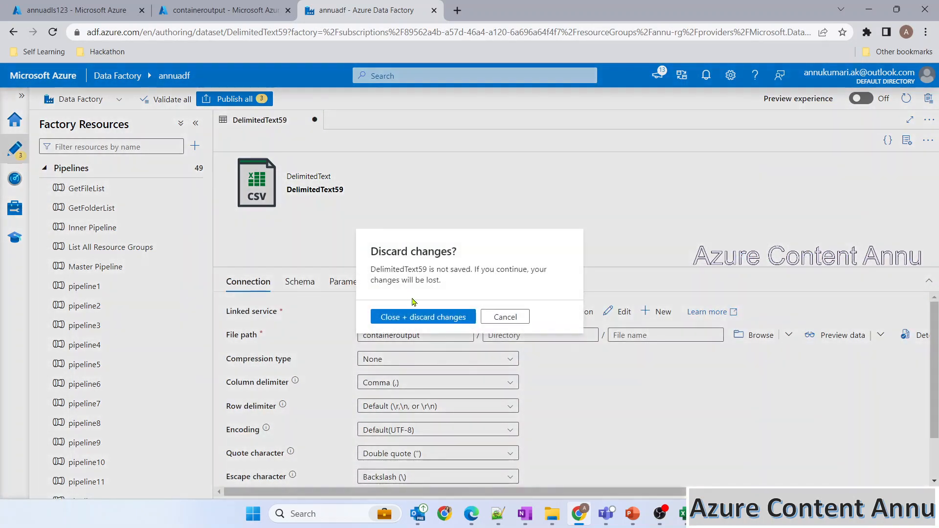
left_click(413, 317)
Step: Highlight the Compression (zip) and Decompression (unzip) explanations on the slide
key("alt+Tab")
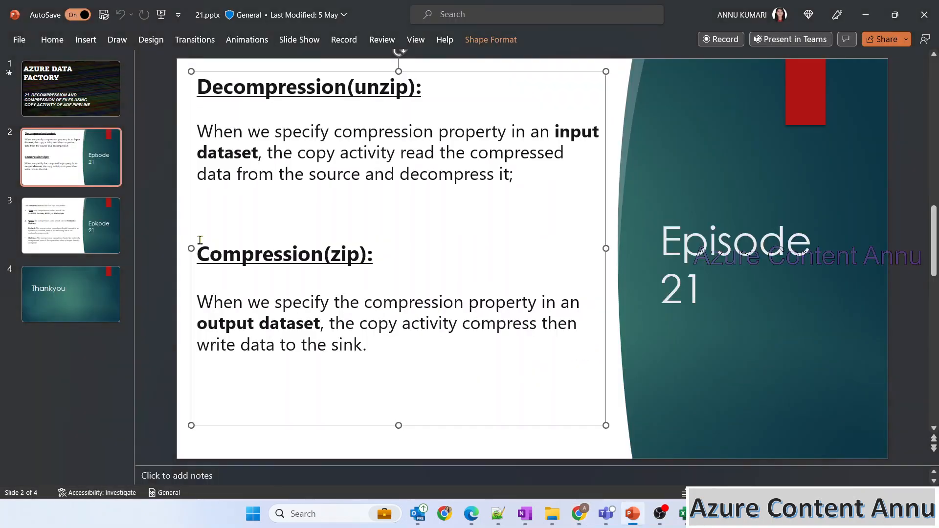
left_click_drag(200, 239, 408, 356)
left_click_drag(527, 183, 189, 82)
left_click(223, 233)
left_click_drag(222, 232, 370, 353)
left_click(288, 272)
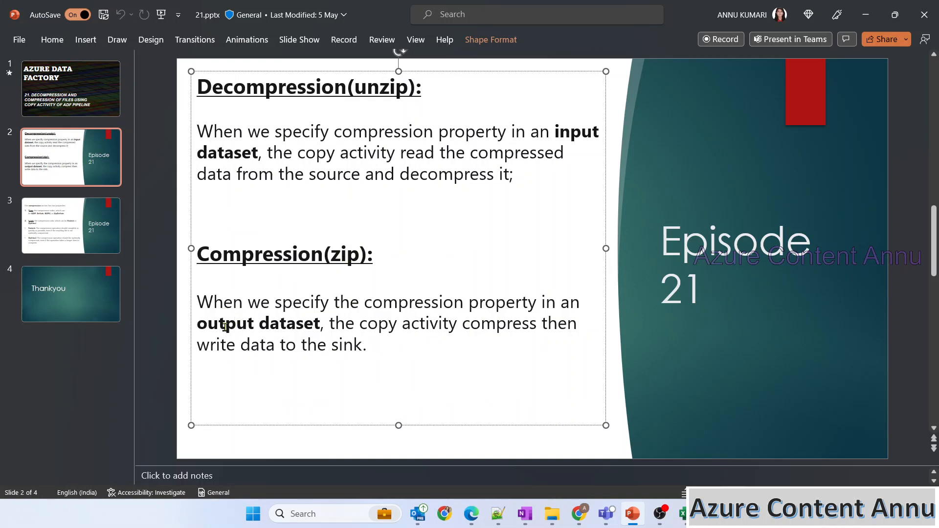
Step: Emphasise 'compression property' and 'output dataset', then return to Data Factory
left_click_drag(364, 302, 524, 302)
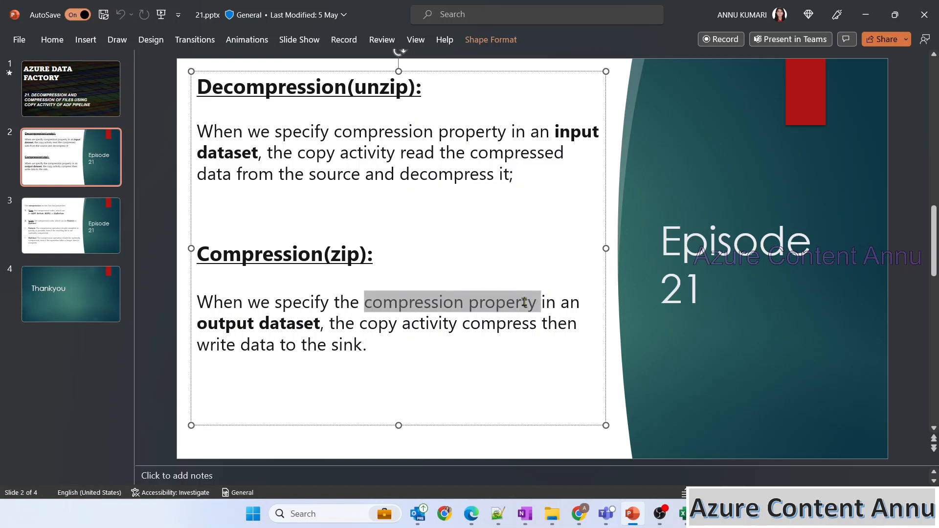
left_click_drag(197, 324, 335, 324)
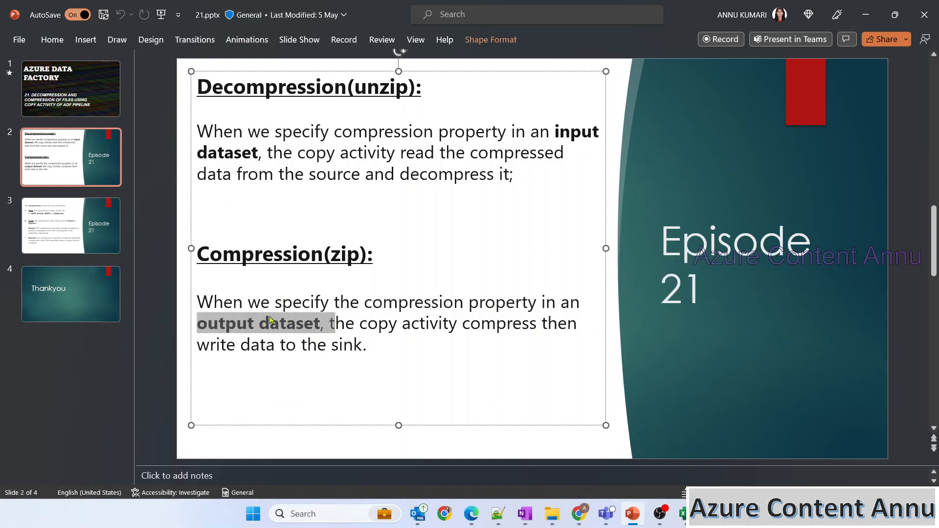
left_click(361, 319)
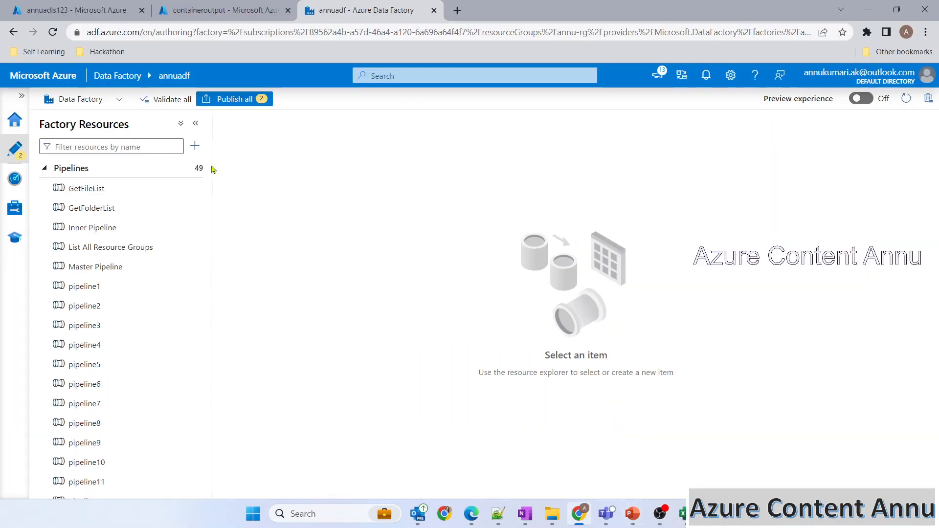
left_click(195, 146)
Step: Create a new pipeline, pipeline37, and drag a Copy data activity onto its canvas
mouse_move(274, 165)
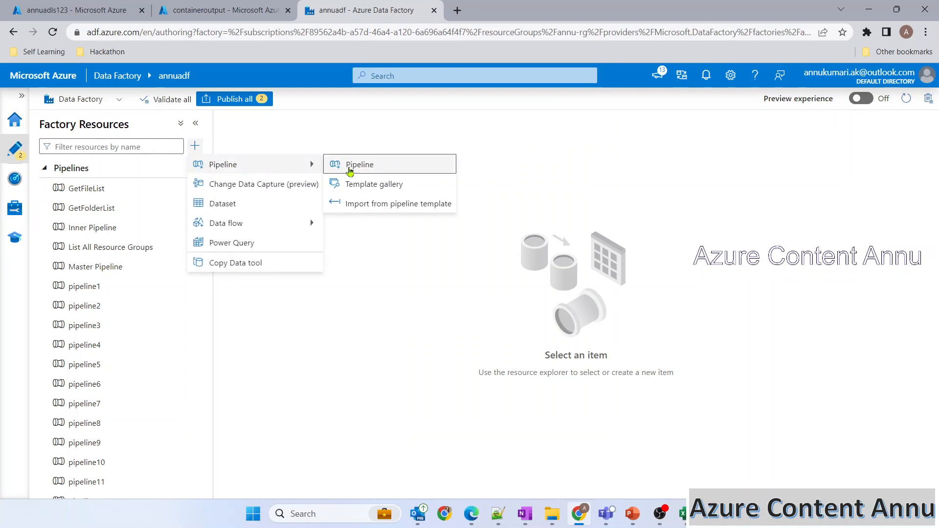
left_click(350, 166)
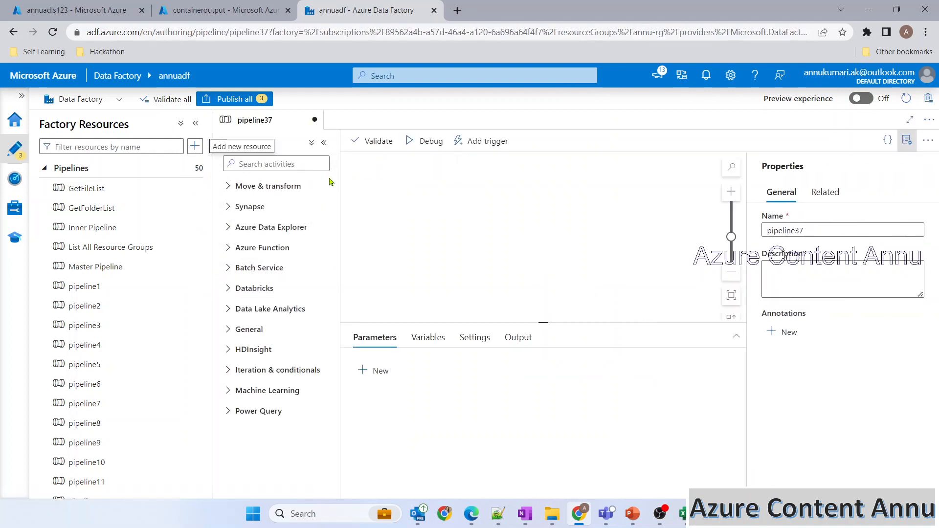
left_click(285, 162)
type("cop")
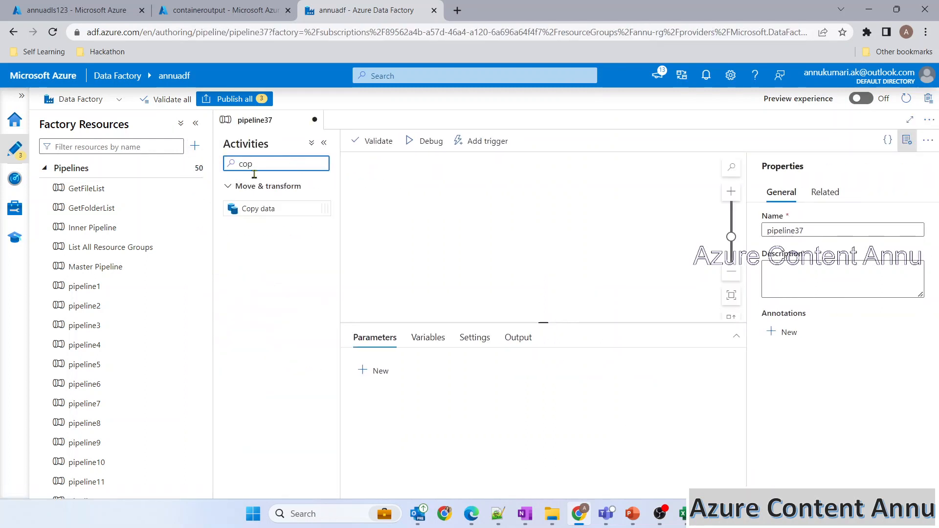
left_click_drag(259, 208, 487, 205)
Step: Collapse the side panes and open container2 in the portal to view its four CSV files
left_click(324, 142)
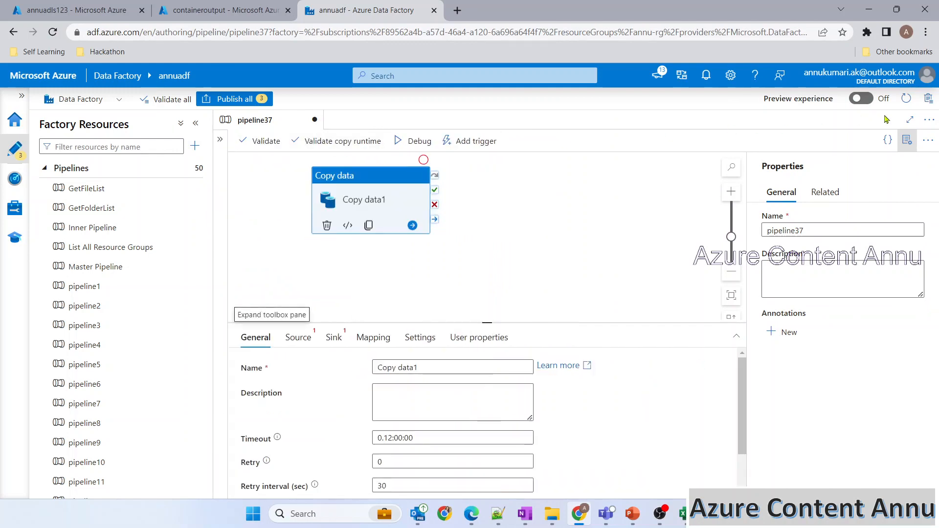
left_click(907, 140)
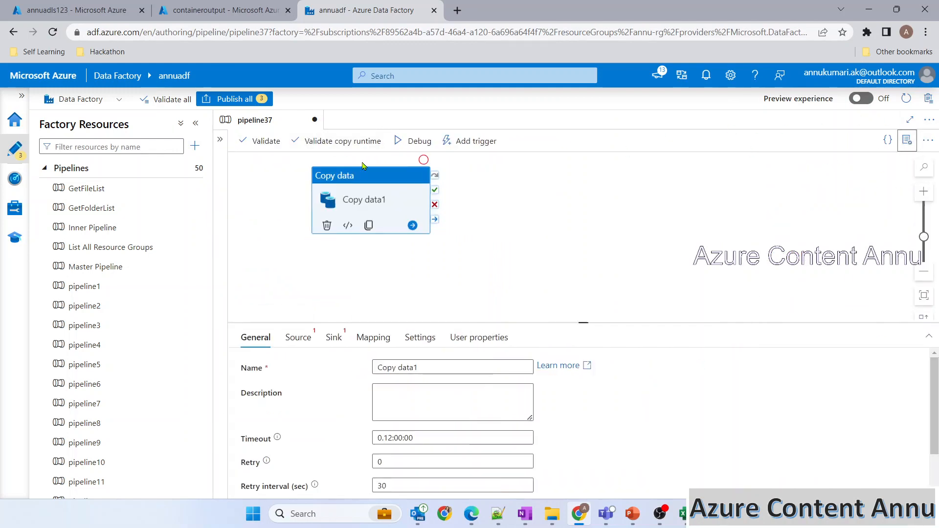
left_click(86, 10)
left_click(222, 349)
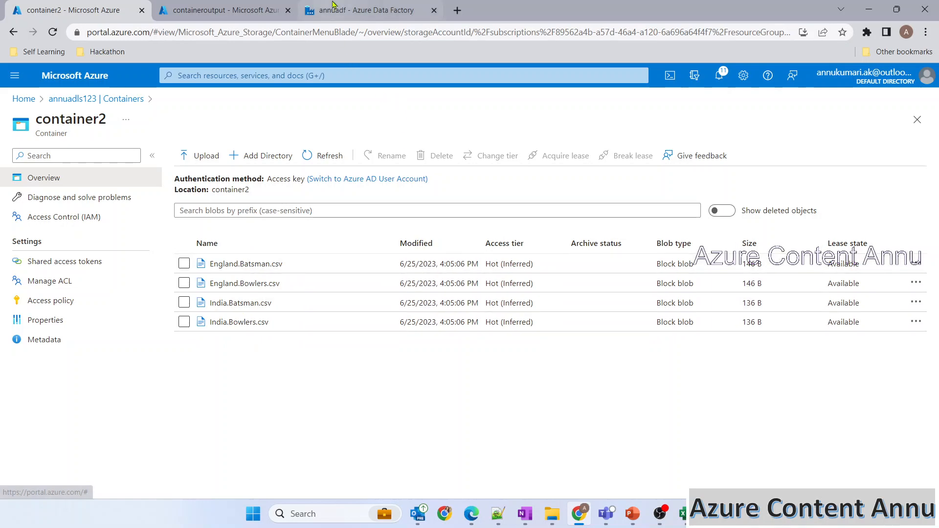
Step: Start a new source dataset for Copy data1 using Azure Data Lake Storage Gen2 in DelimitedText format
left_click(353, 10)
left_click(297, 338)
left_click(576, 372)
left_click(659, 172)
type("gen2")
left_click(610, 319)
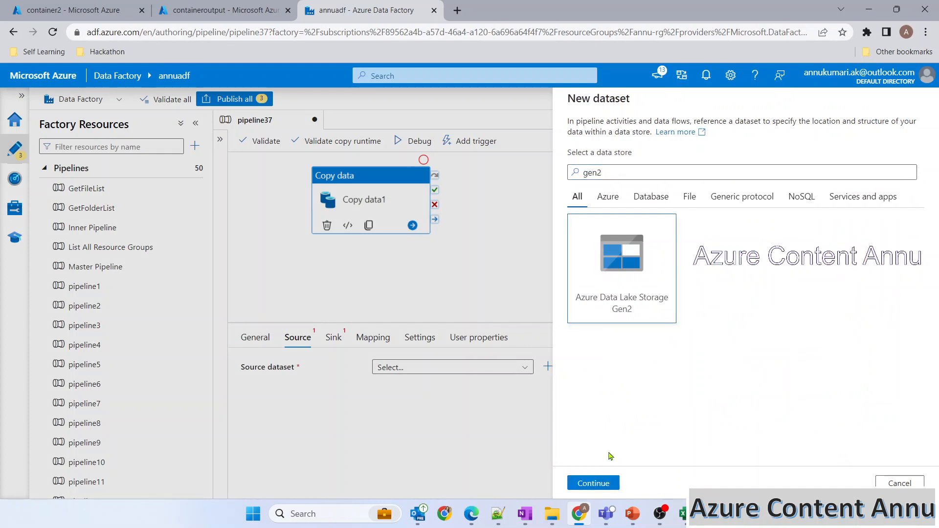
left_click(593, 483)
left_click(594, 483)
Step: Link the dataset to DS_ADLS on container2, with no header row and no imported schema
left_click(647, 178)
left_click(624, 251)
left_click(894, 210)
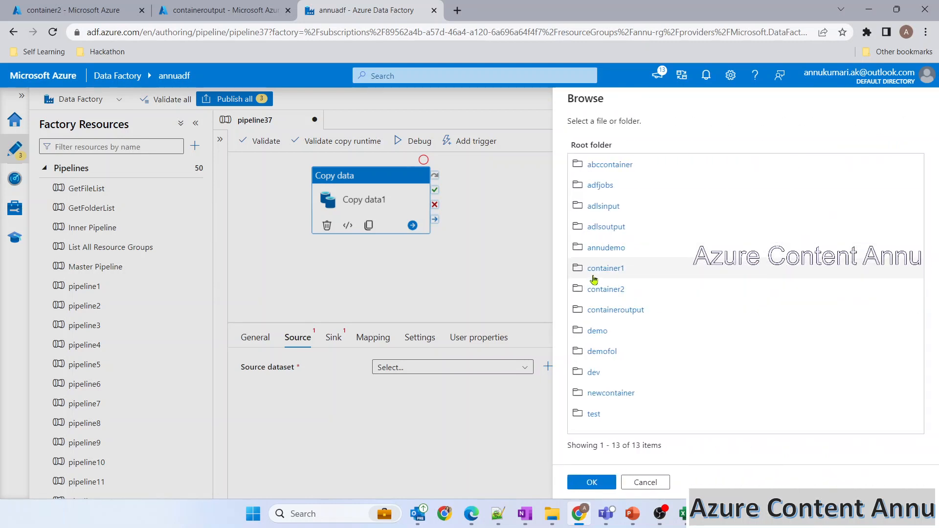
left_click(599, 289)
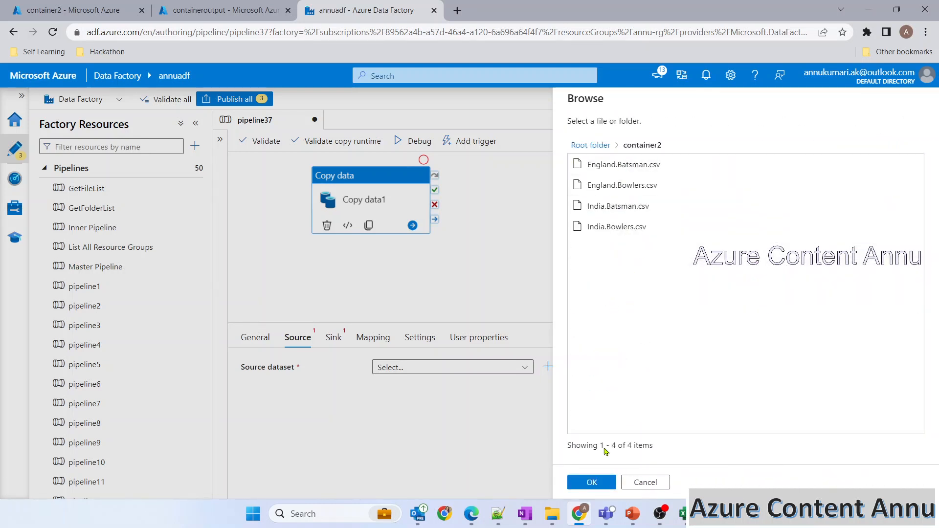
left_click(604, 487)
left_click(706, 233)
left_click(755, 270)
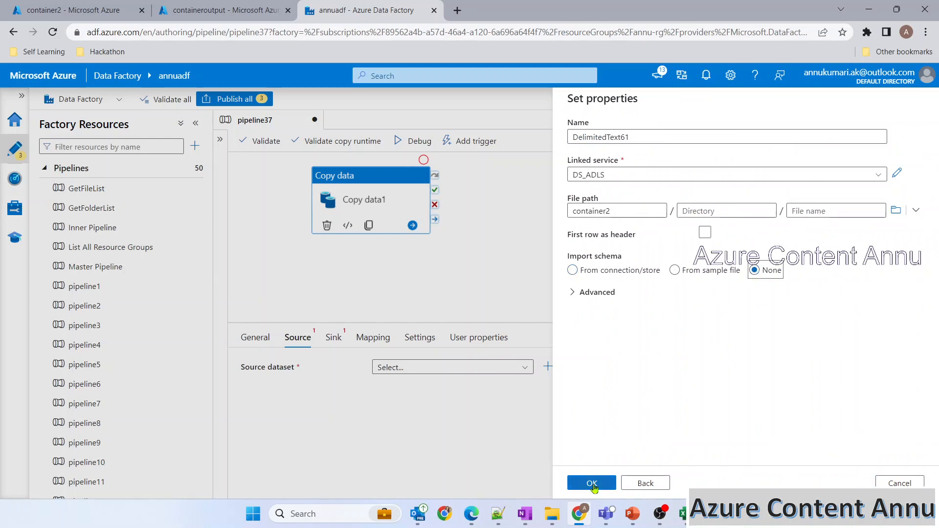
left_click(592, 484)
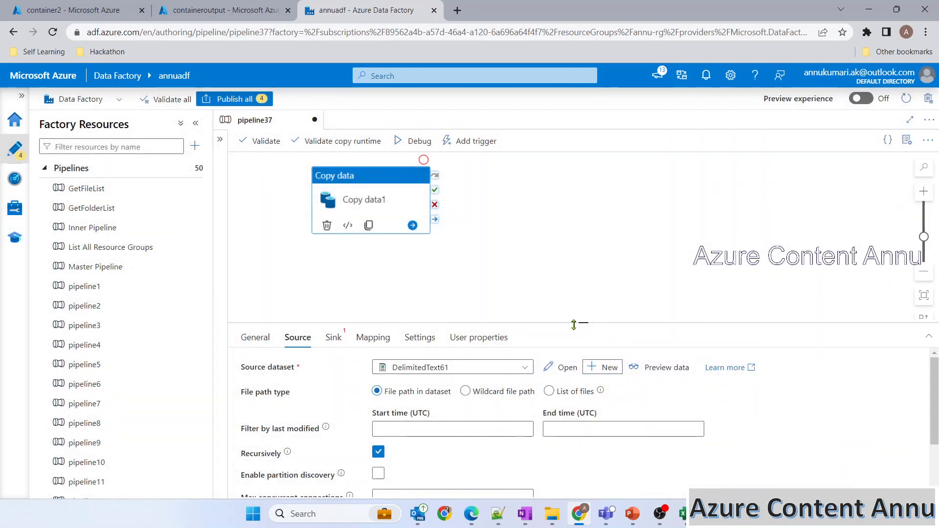
Step: Switch the copy source to a wildcard file path, with *.csv as the wildcard file name
left_click_drag(573, 294, 568, 221)
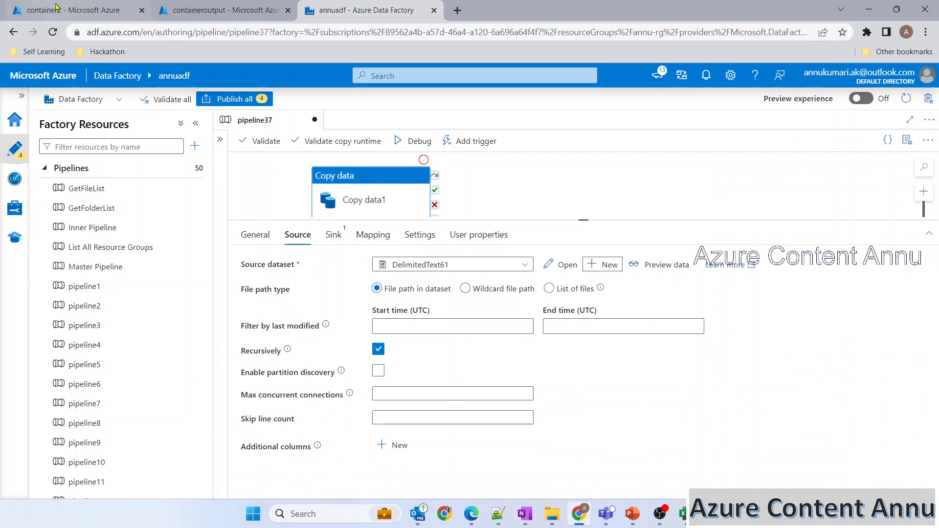
left_click(73, 9)
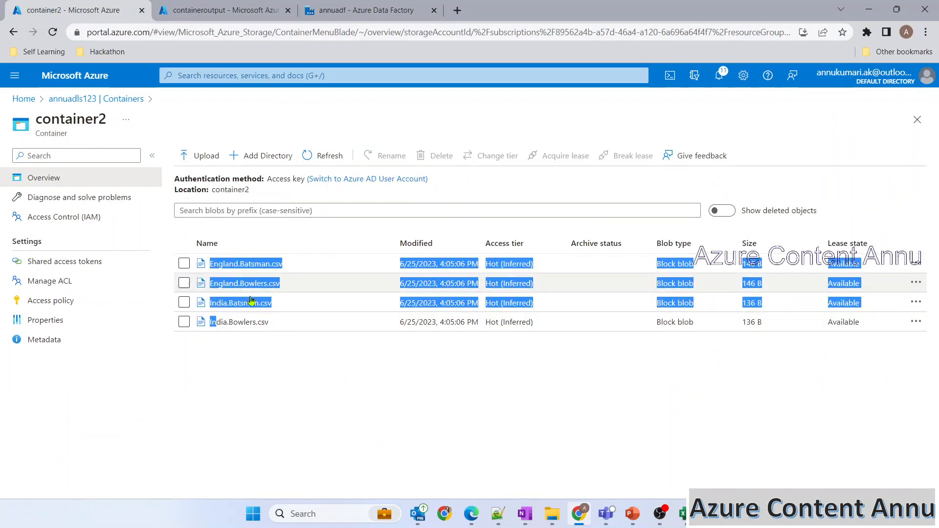
left_click(362, 10)
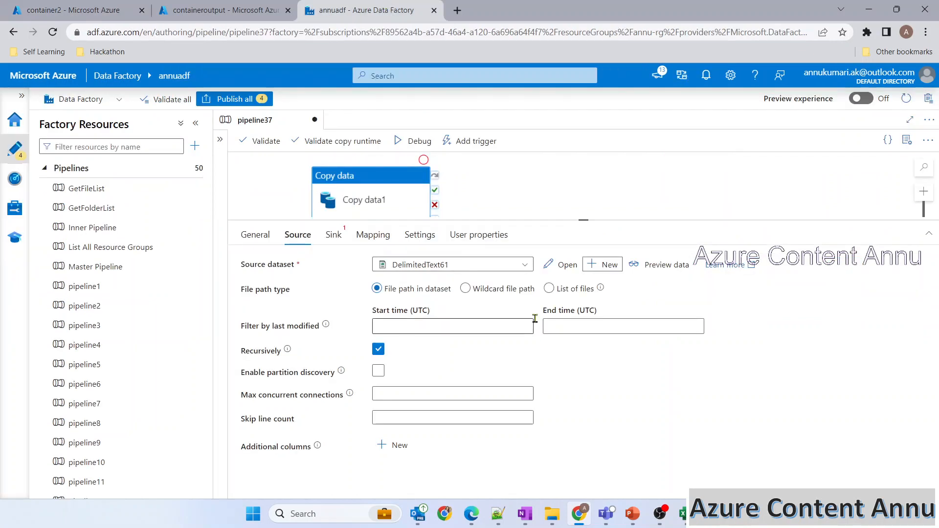
left_click(488, 290)
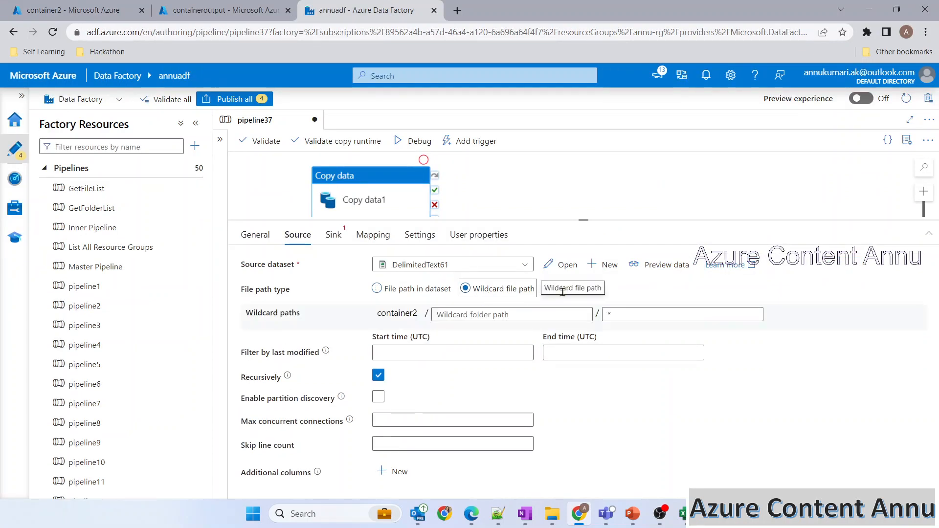
left_click(631, 314)
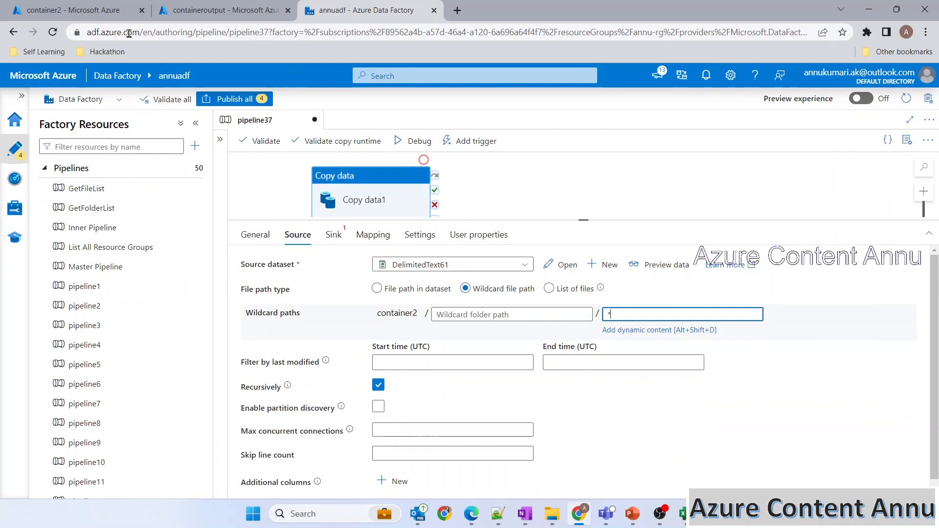
left_click(73, 9)
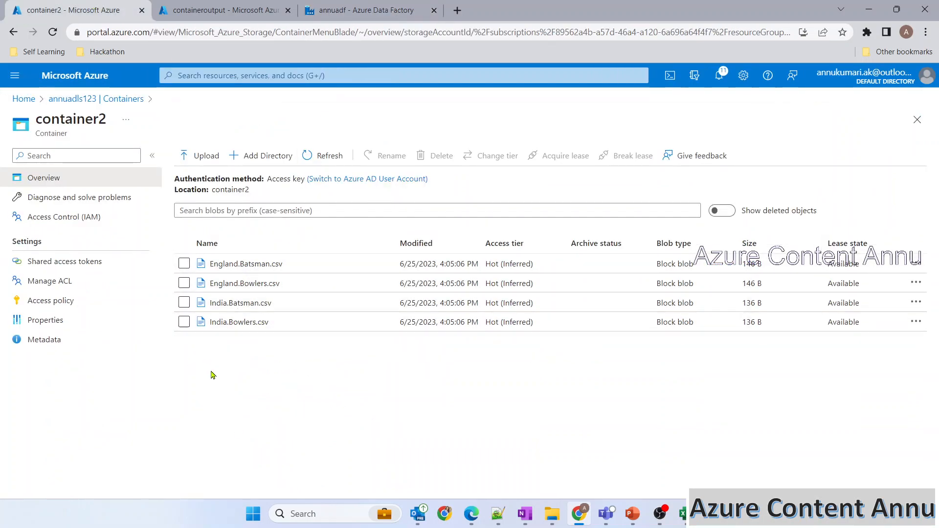
left_click(357, 10)
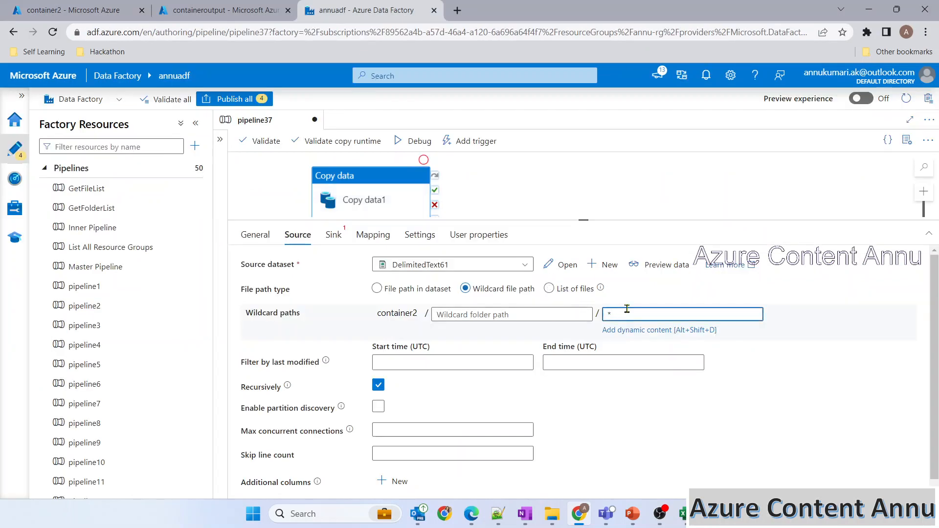
type(".csv")
left_click(68, 10)
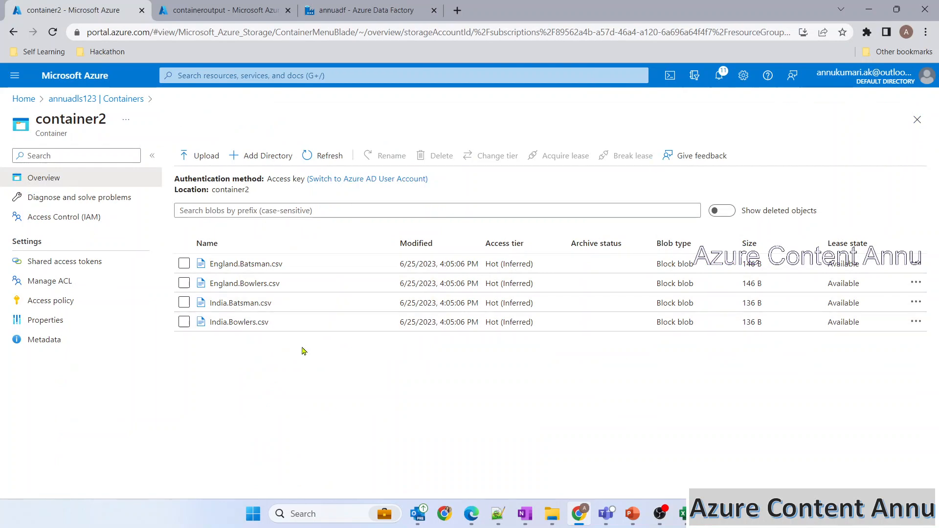
left_click(362, 10)
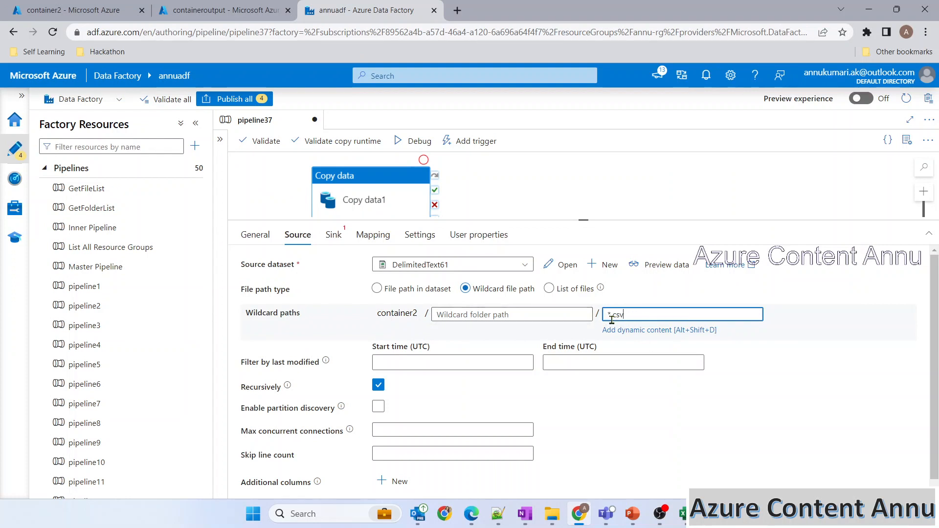
Step: Start a new sink dataset using Azure Data Lake Storage Gen2 in DelimitedText format
left_click(329, 238)
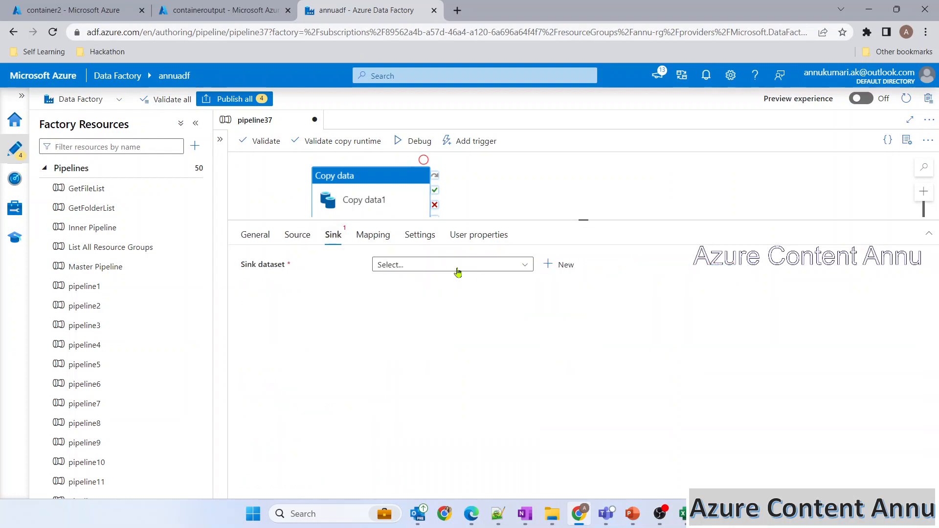
left_click(558, 265)
type("gen2")
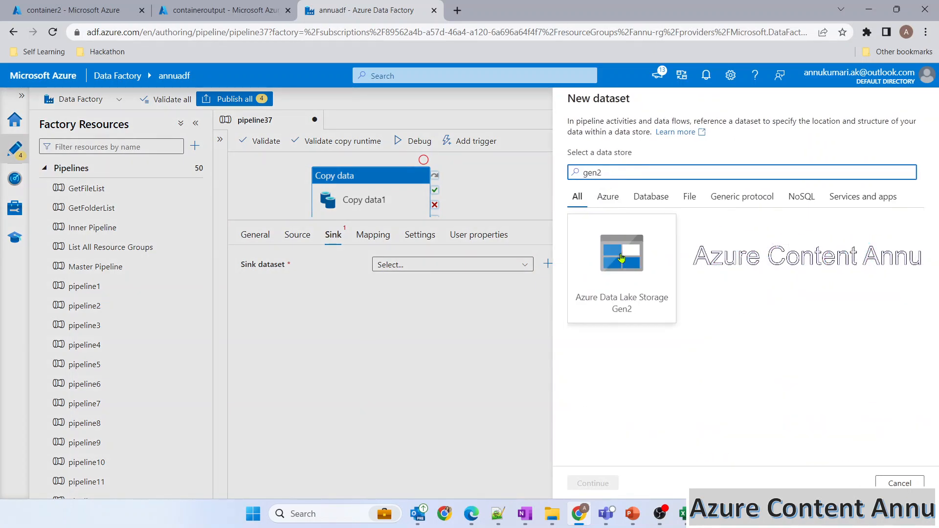
left_click(621, 274)
left_click(601, 482)
left_click(846, 176)
left_click(594, 482)
Step: Link the sink dataset to DS_ADLS on containeroutput, with no header row and no imported schema
left_click(622, 175)
left_click(608, 262)
left_click(890, 212)
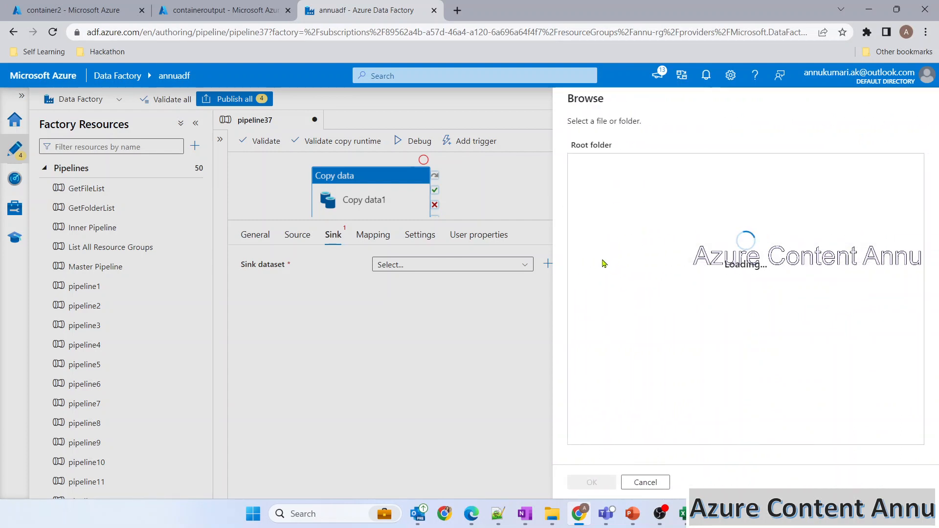
left_click(228, 5)
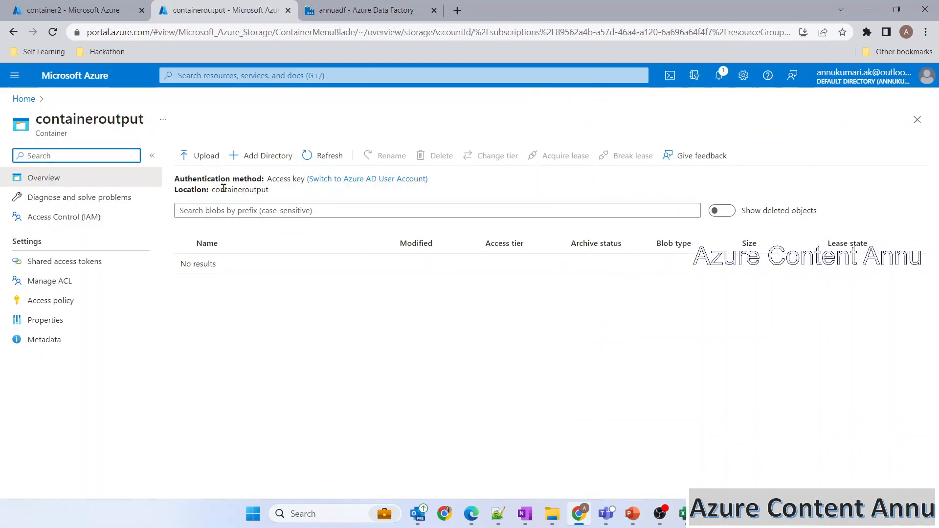
left_click(362, 9)
left_click(570, 482)
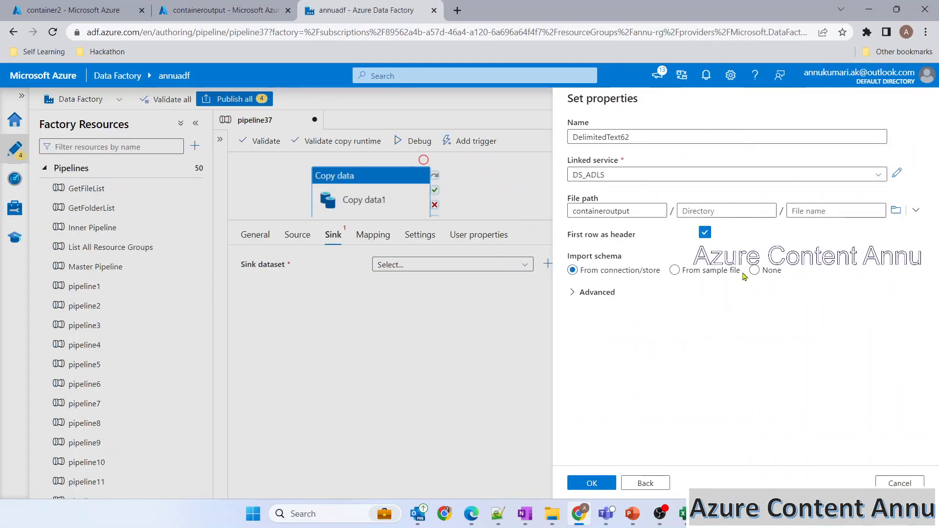
left_click(705, 232)
left_click(755, 270)
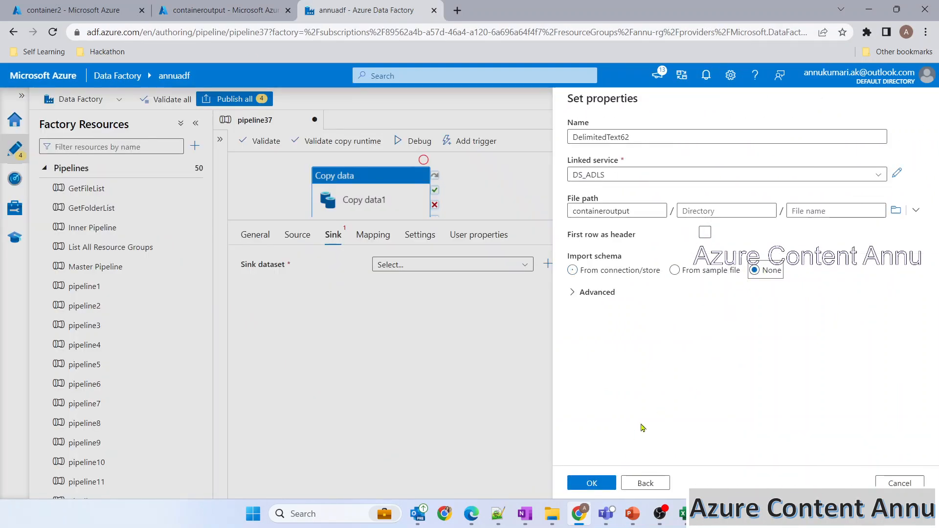
left_click(592, 483)
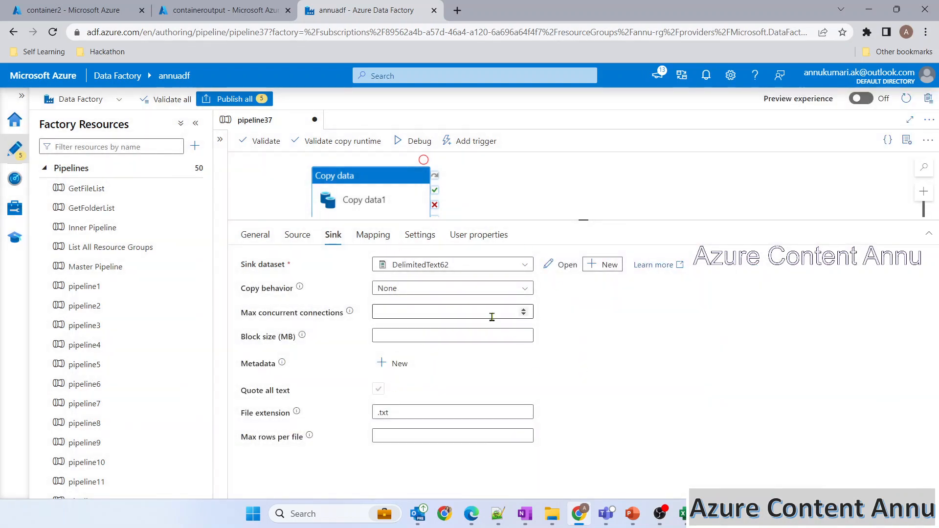
Step: Review the compression slide about output datasets, then open the sink dataset for editing
left_click(634, 513)
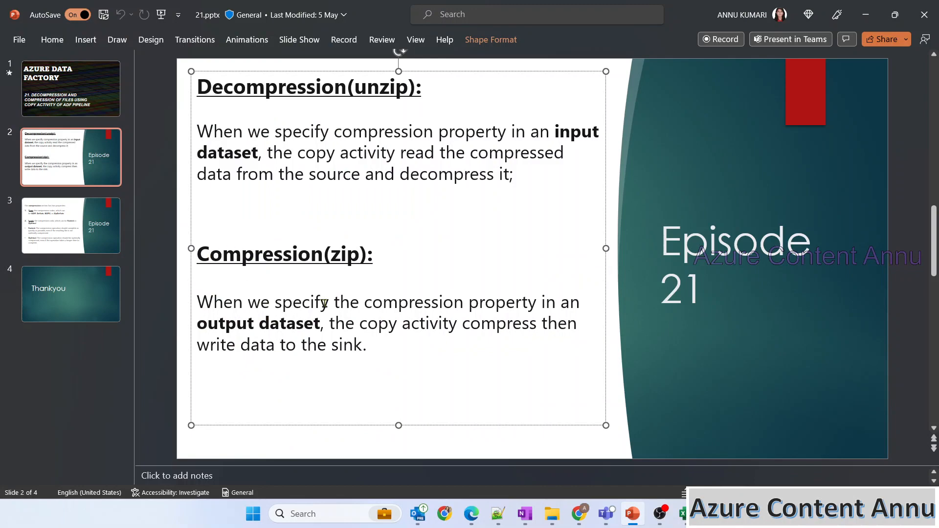
left_click_drag(220, 326, 316, 330)
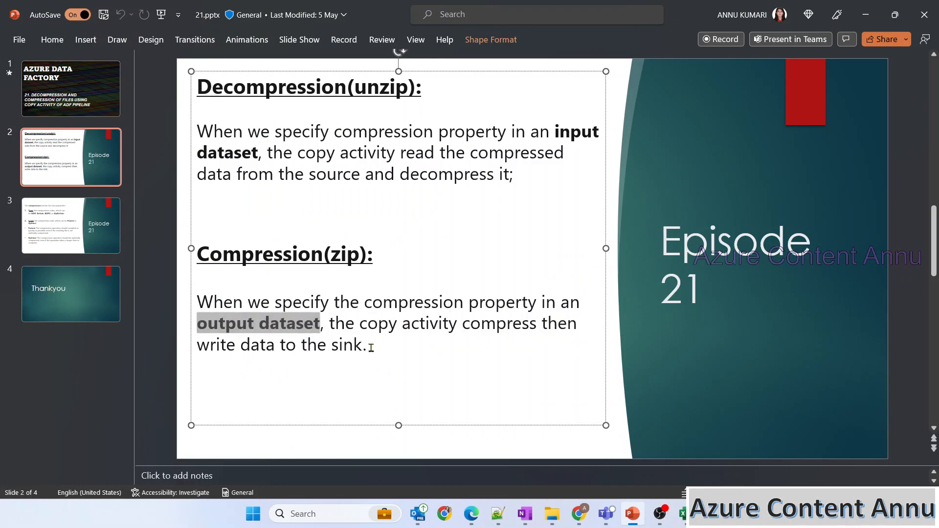
key("alt+Tab")
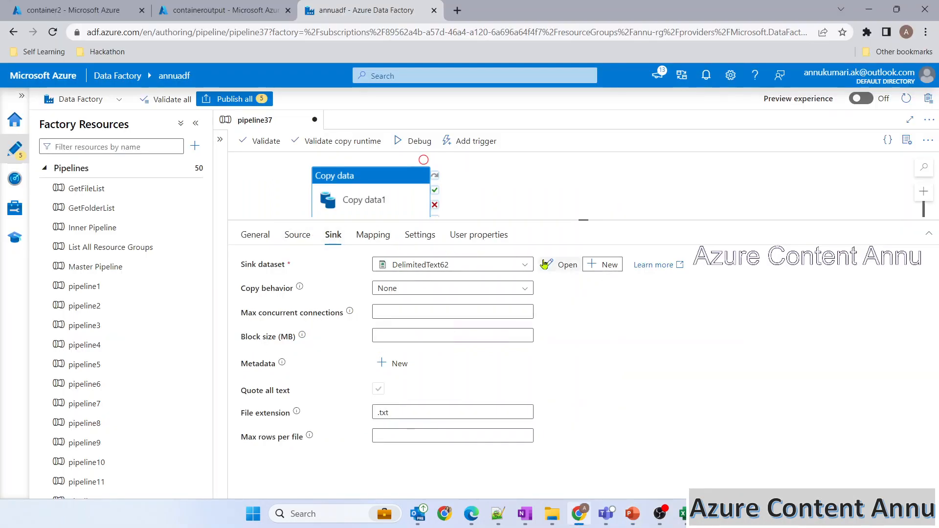
left_click(562, 264)
Step: Give DelimitedText62 ZipDeflate (.zip) compression at Fastest level, with output file name players.zip
left_click(906, 140)
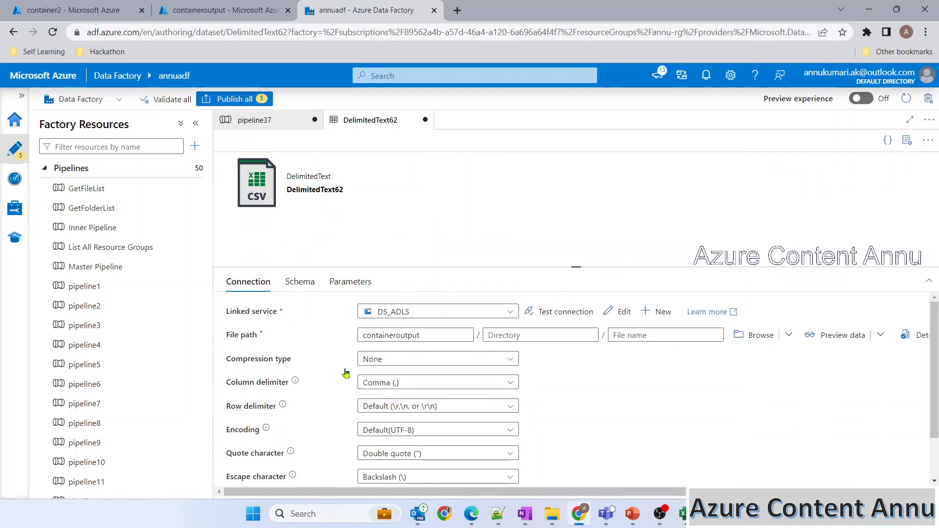
left_click(363, 359)
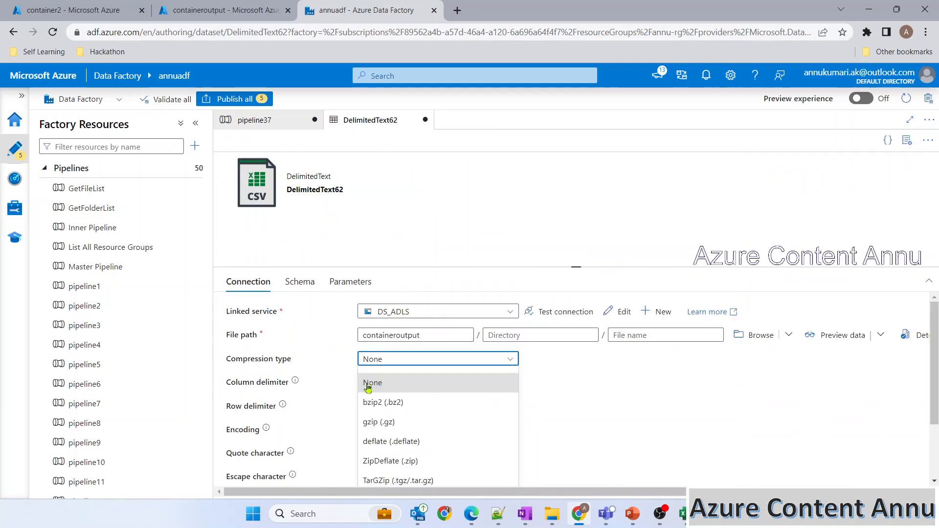
left_click(386, 463)
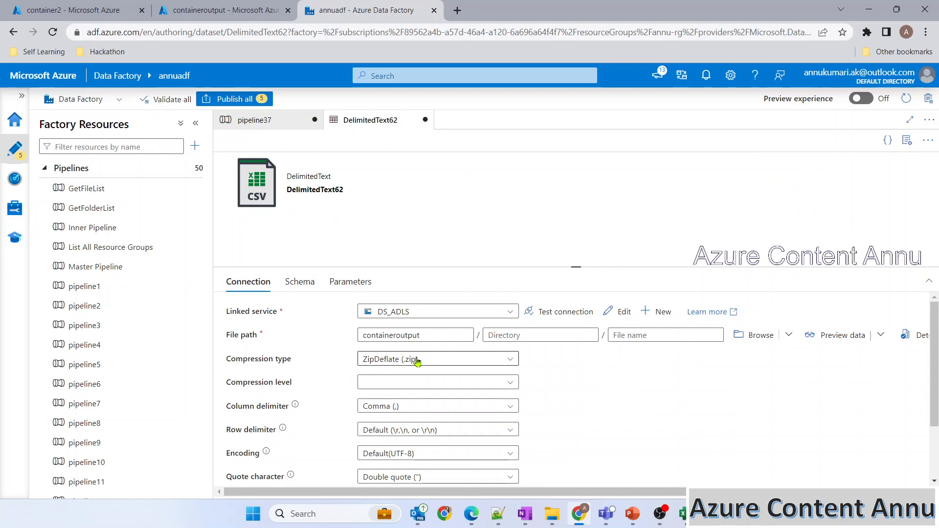
left_click(419, 383)
left_click(475, 404)
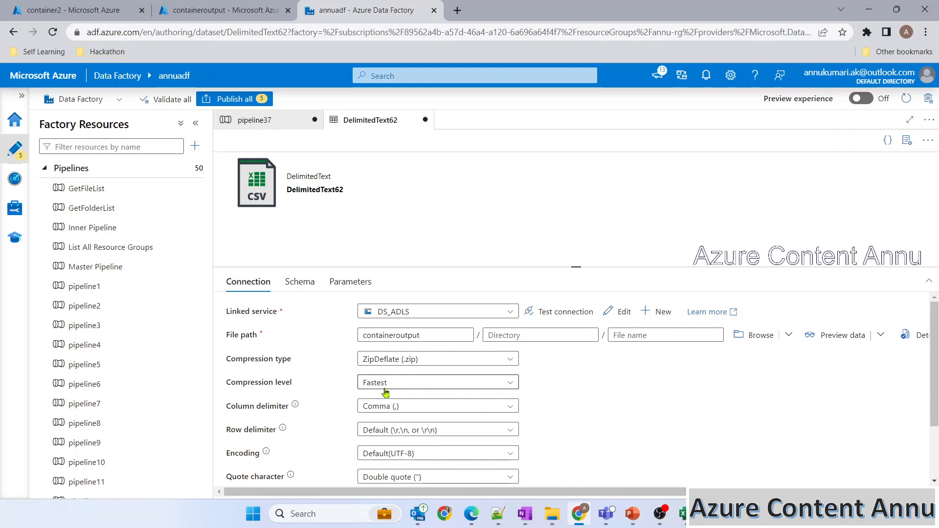
left_click(624, 338)
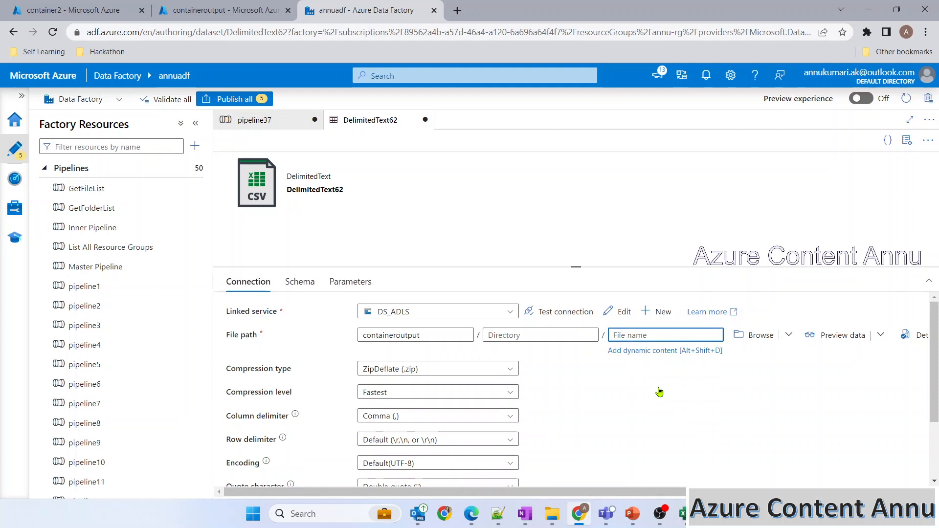
type("players")
left_click(266, 121)
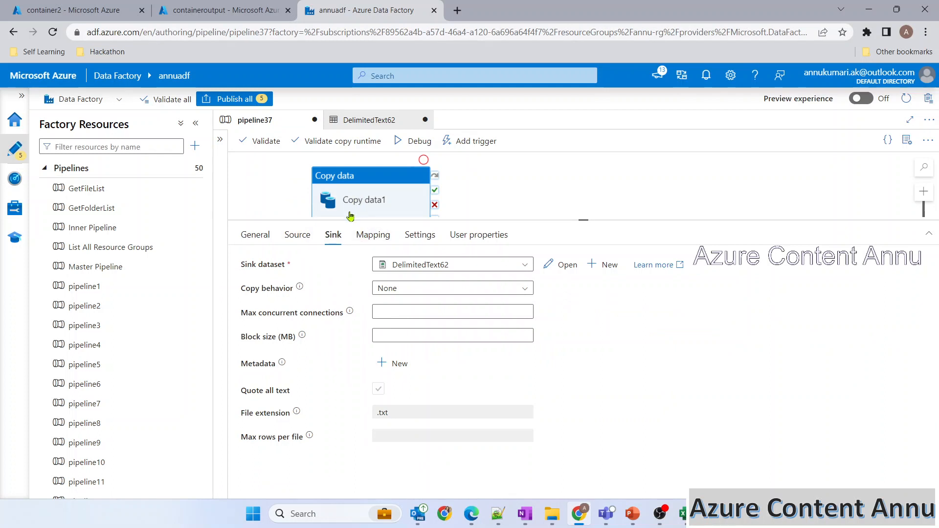
Step: Debug-run pipeline37, refresh its status, and reload containeroutput until players.zip appears
left_click(414, 145)
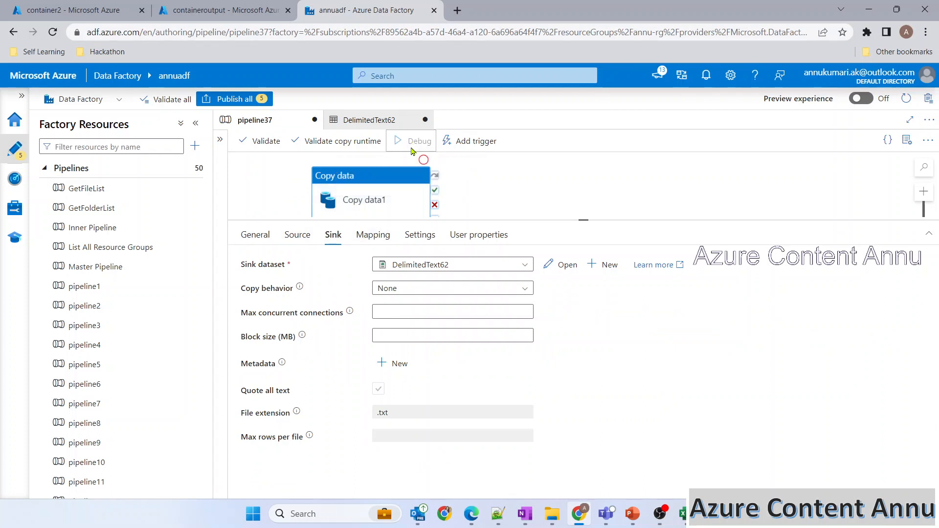
left_click(236, 10)
left_click(74, 10)
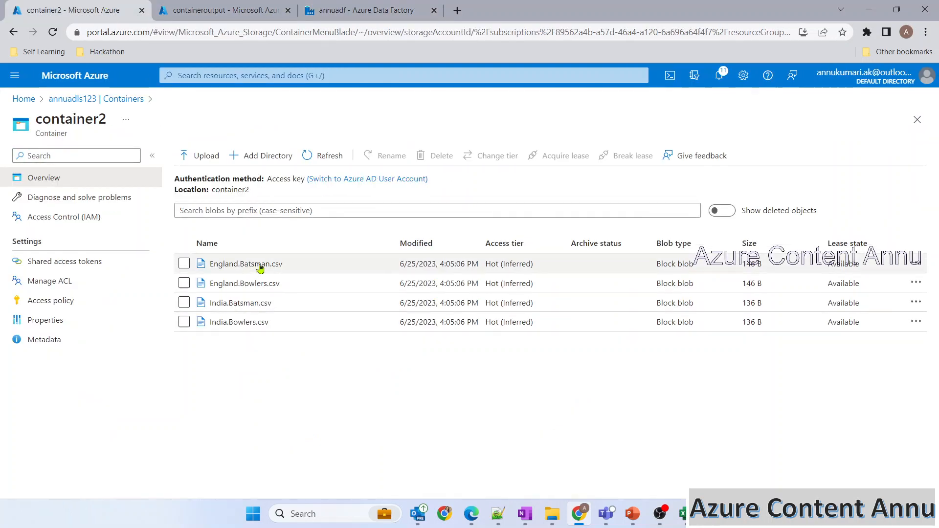
left_click(225, 9)
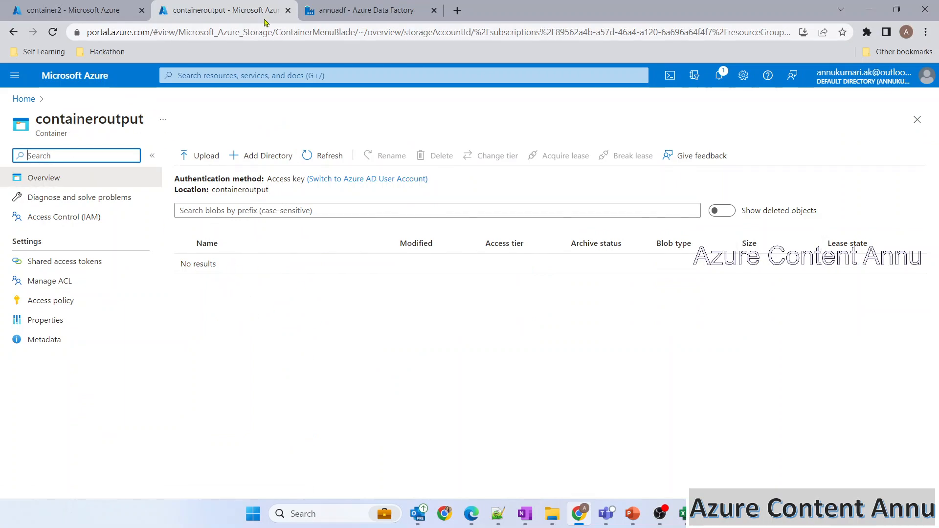
left_click(366, 10)
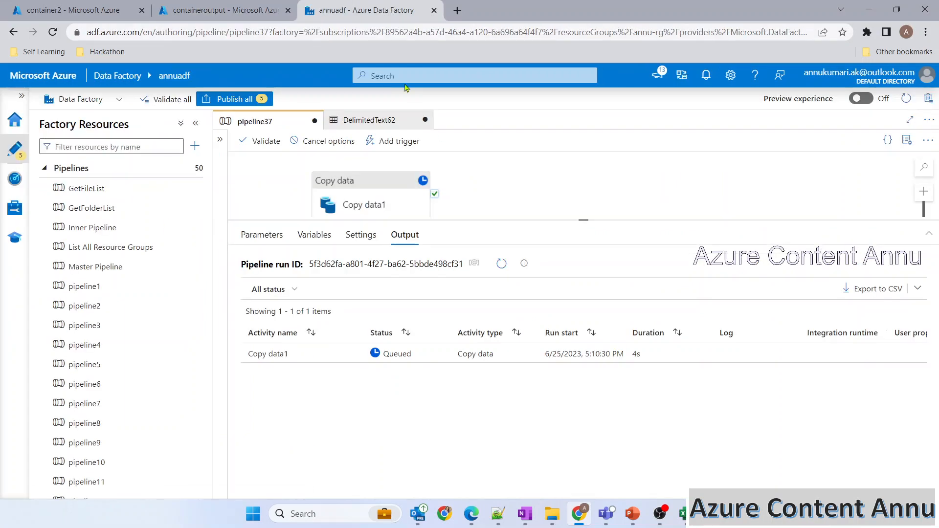
left_click(501, 266)
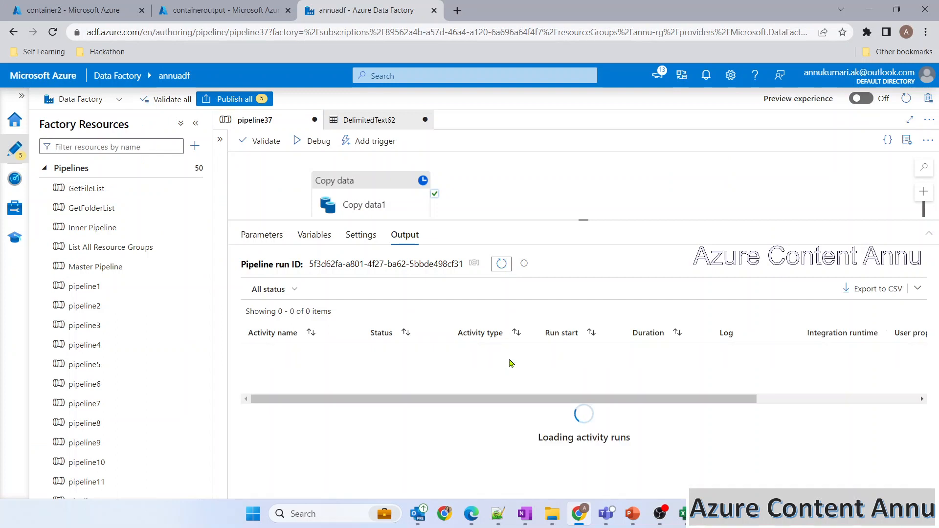
left_click(228, 5)
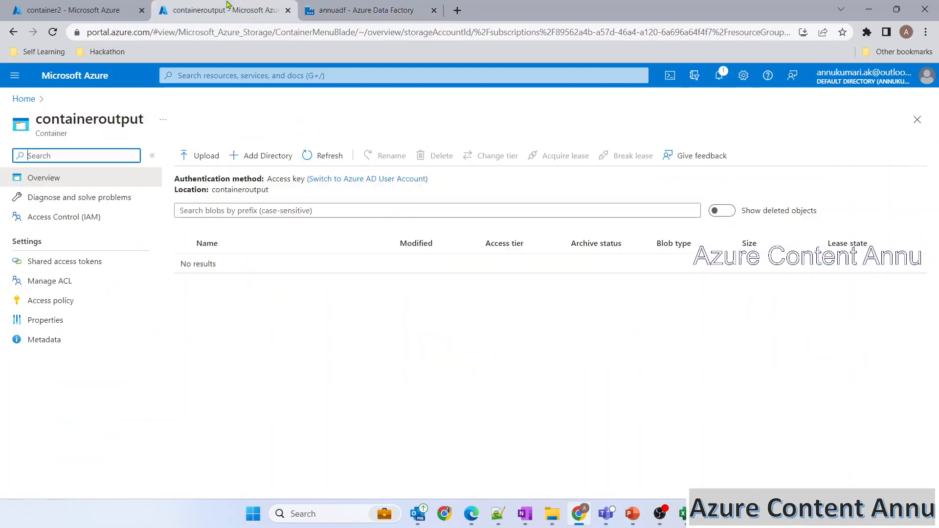
left_click(324, 156)
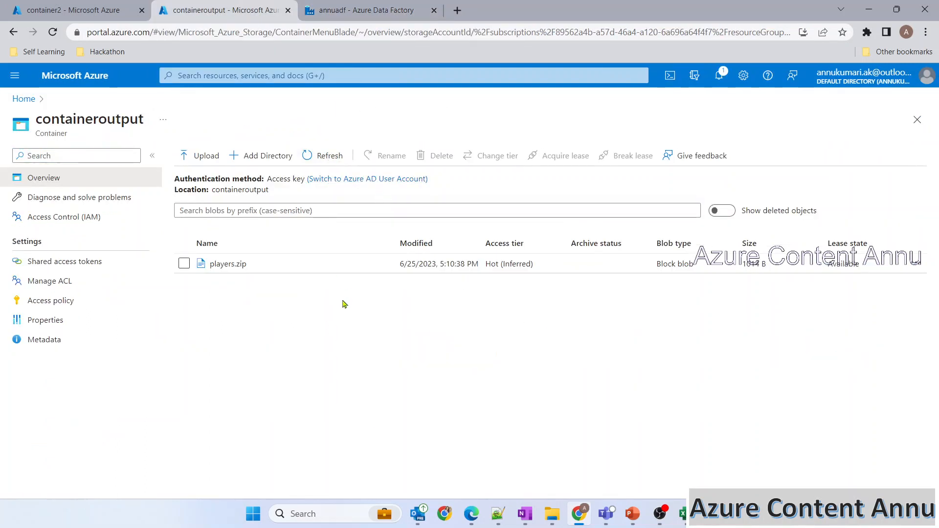
Step: Open players.zip's contents and highlight the CSV file names it contains, such as India.Batsman
left_click(243, 267)
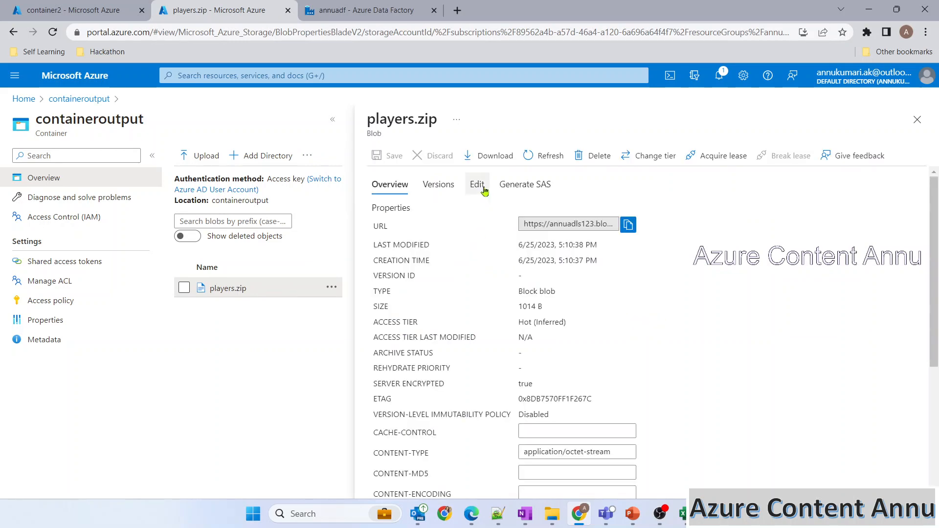
left_click(483, 190)
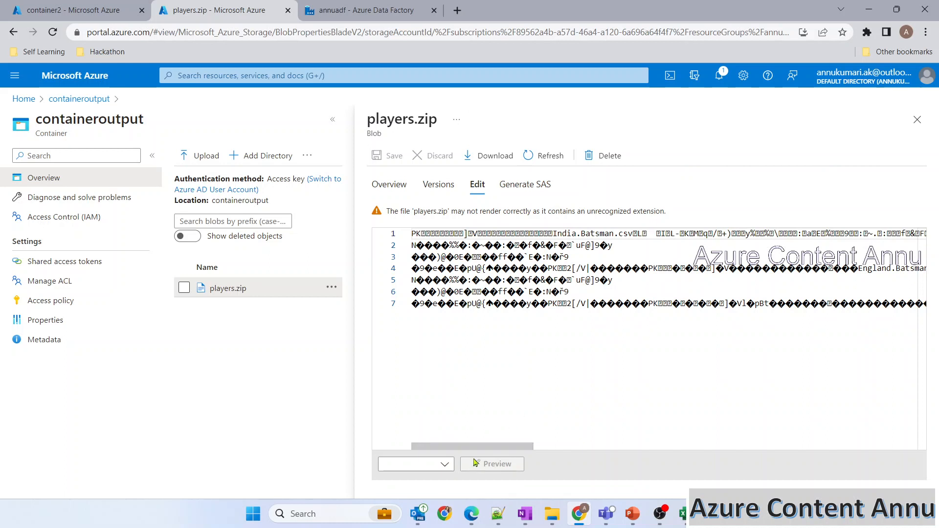
left_click_drag(554, 234, 624, 234)
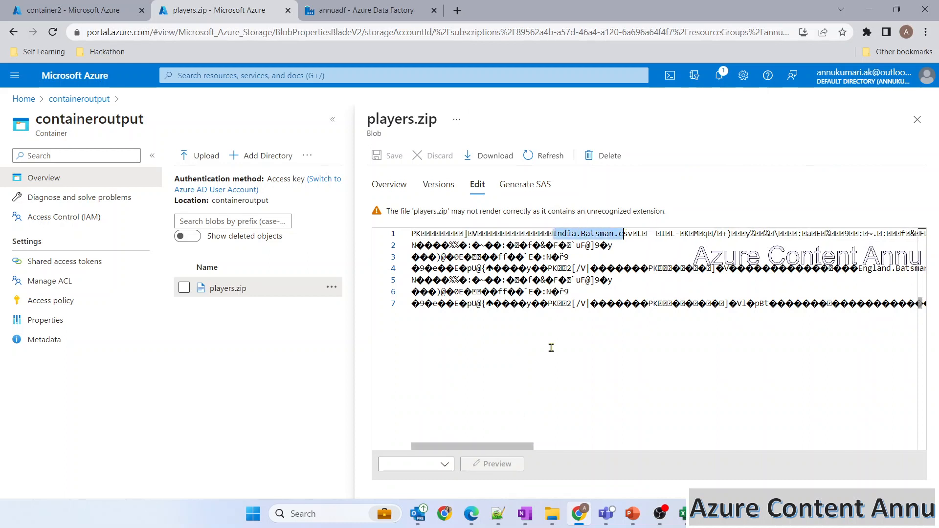
left_click_drag(492, 446, 598, 446)
left_click_drag(416, 268, 506, 270)
left_click_drag(554, 447, 598, 446)
left_click_drag(462, 303, 532, 303)
left_click_drag(590, 444, 667, 446)
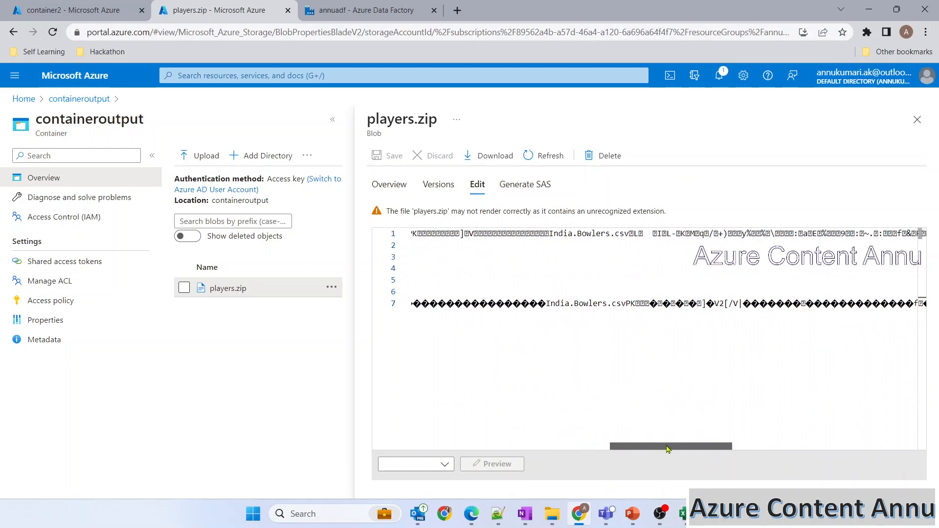
left_click_drag(580, 303, 626, 304)
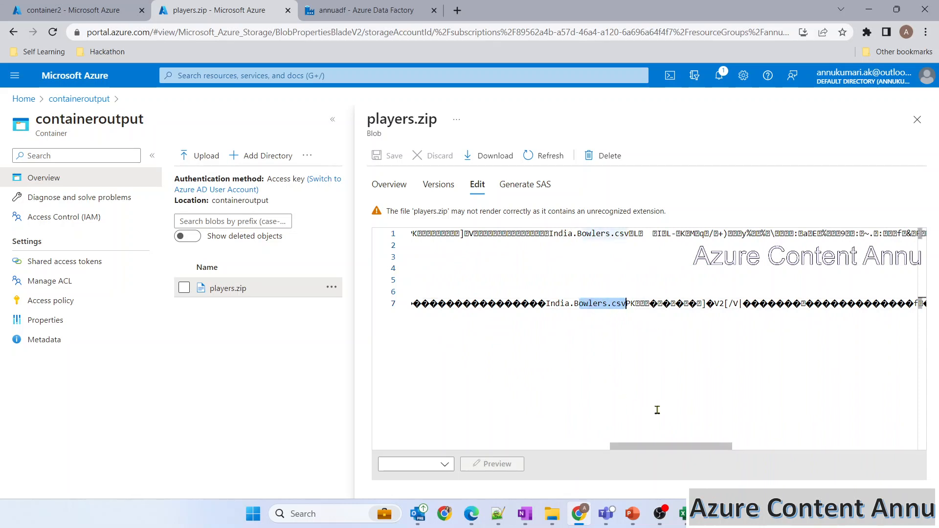
left_click(721, 398)
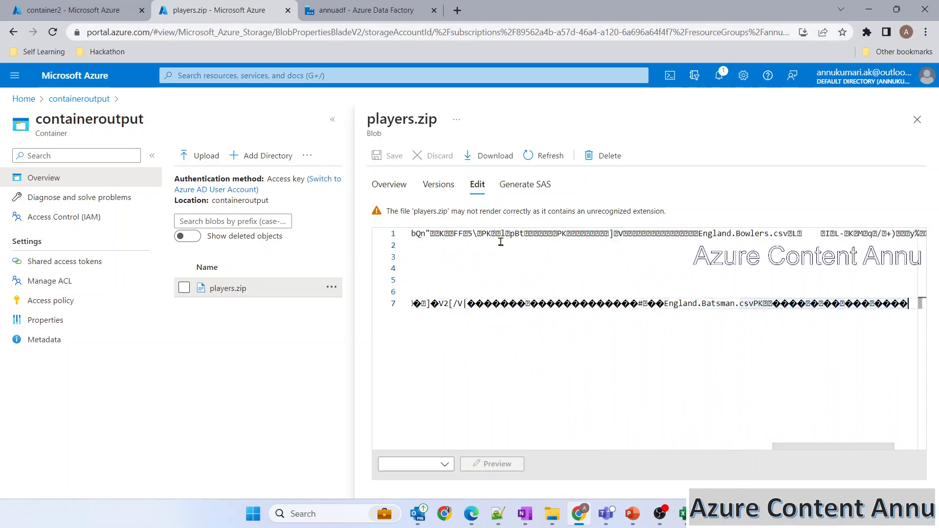
Step: Compare the zipped files with container2's list, close the blade, and return to Data Factory
left_click(97, 11)
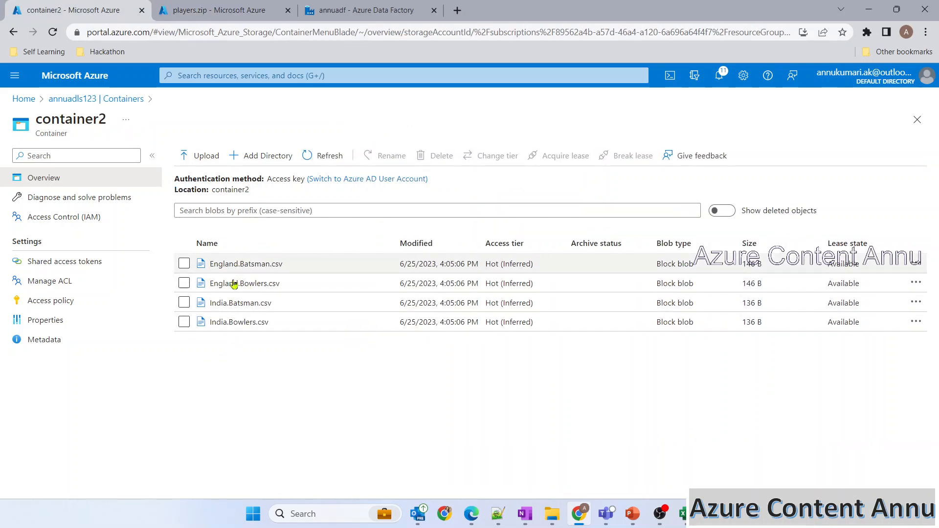
left_click(205, 8)
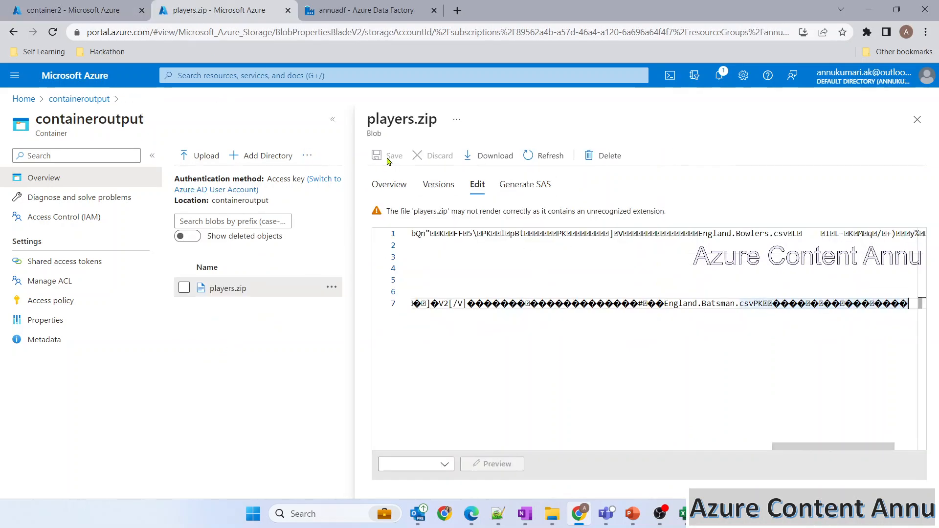
left_click(917, 120)
key("ctrl+shift+Tab")
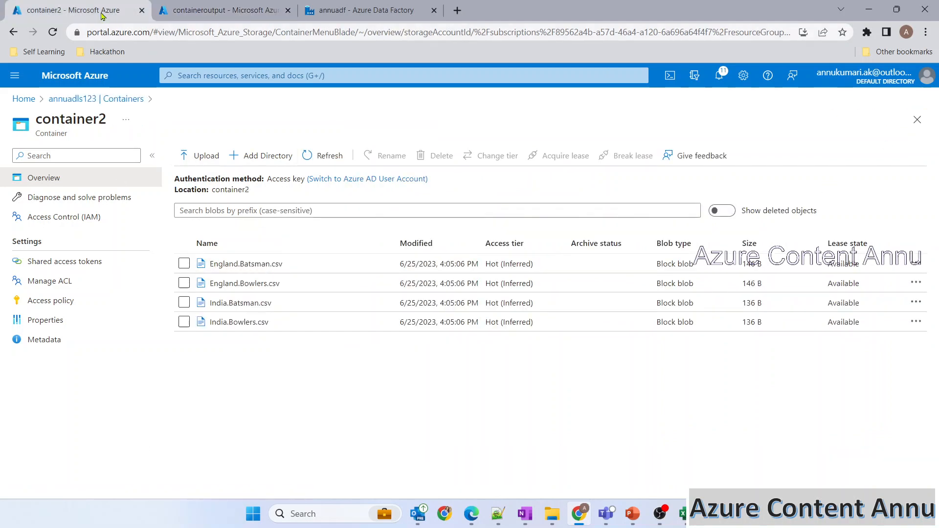
key("ctrl+Tab")
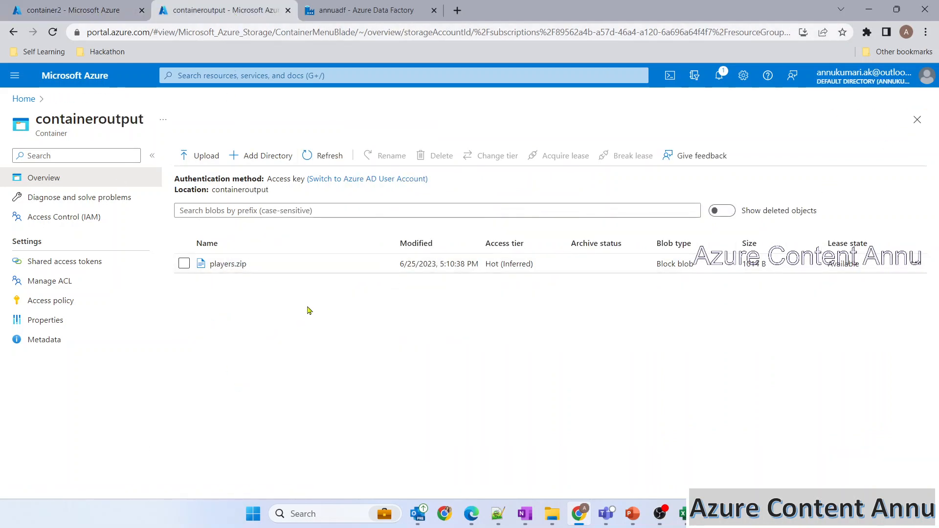
key("ctrl+shift+Tab")
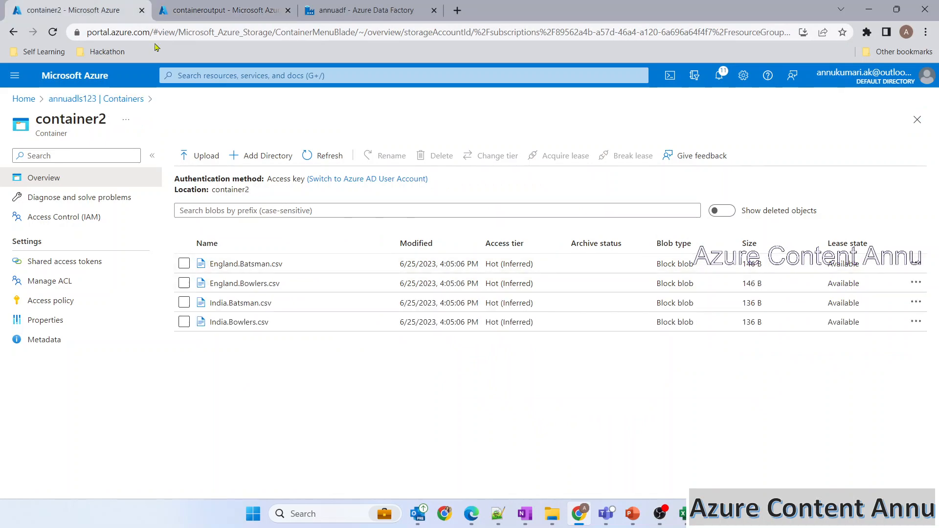
left_click(242, 9)
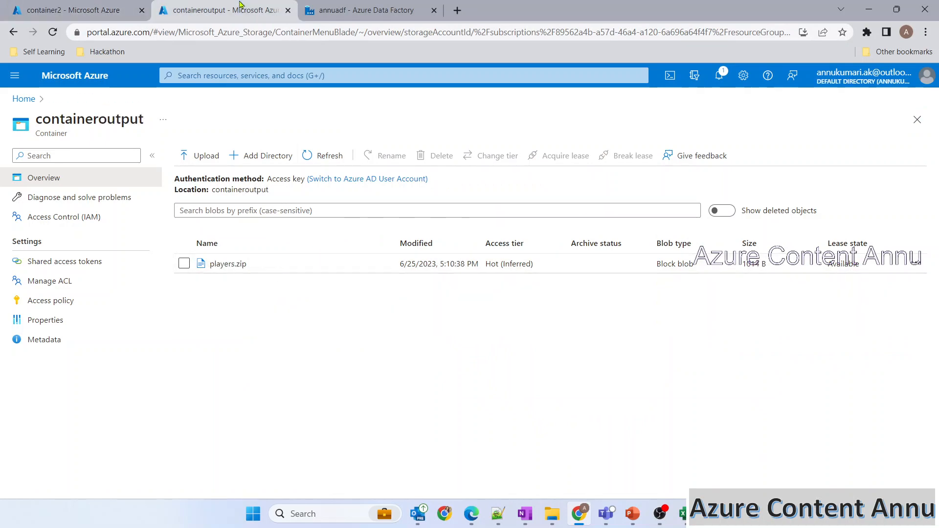
left_click(342, 11)
Step: Set Copy data1's sink copy behavior to Preserve hierarchy after reviewing the source settings
left_click(368, 201)
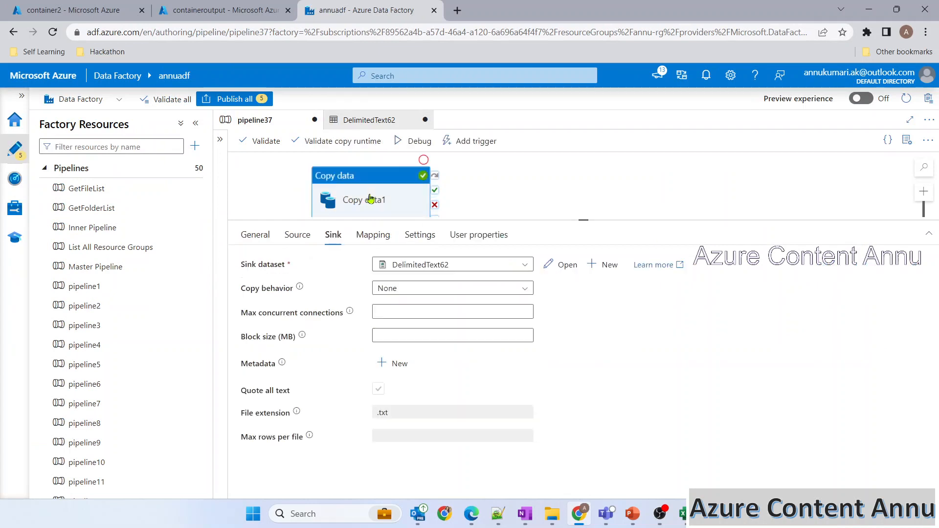
left_click(298, 235)
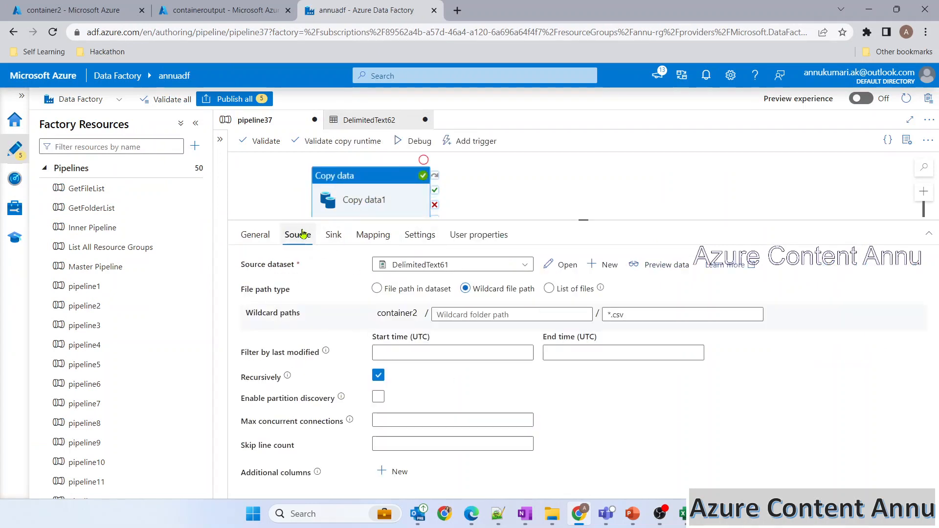
left_click(333, 234)
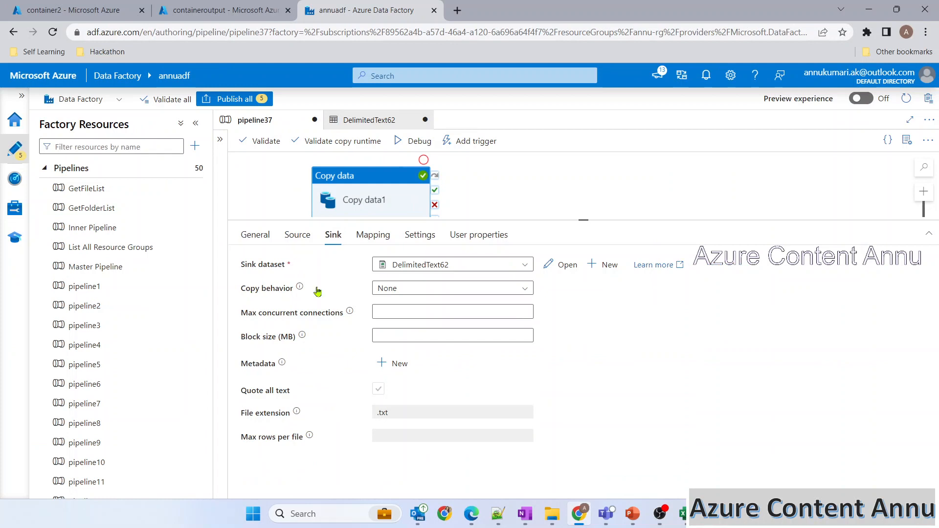
left_click(388, 289)
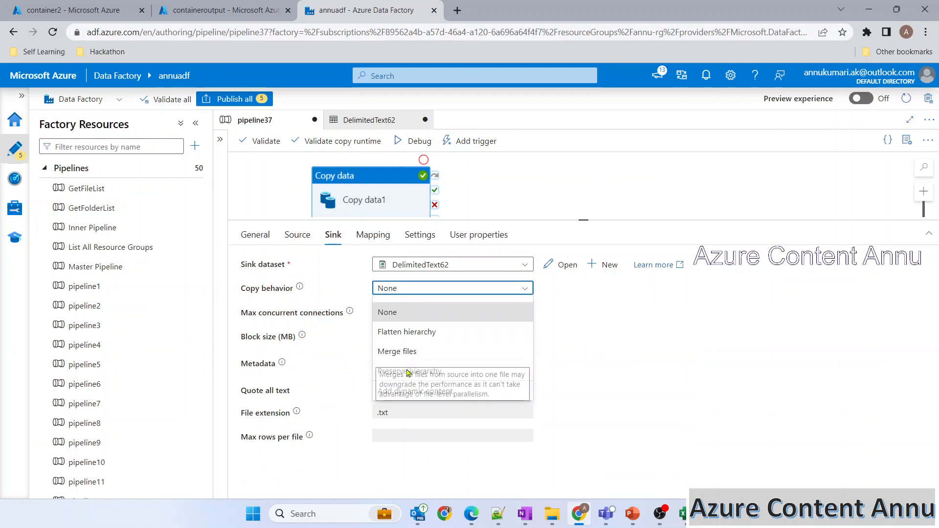
left_click(488, 371)
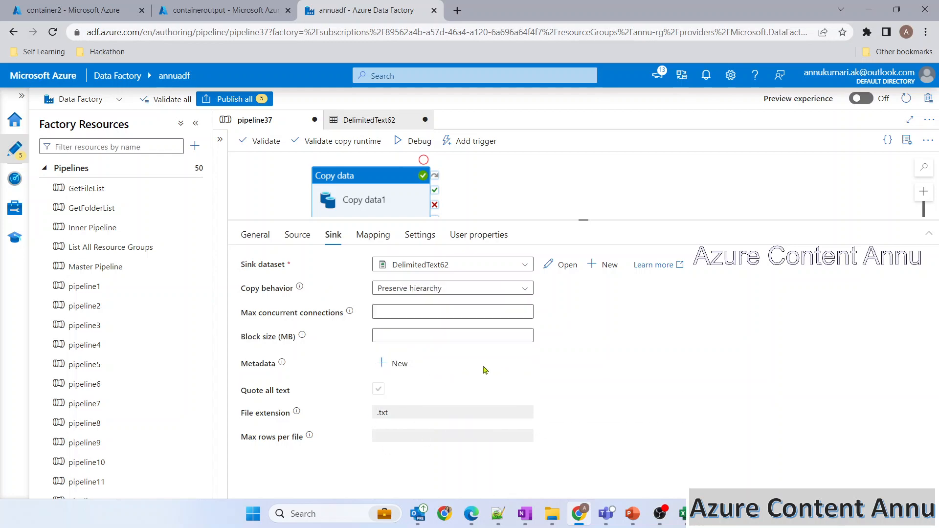
left_click(88, 10)
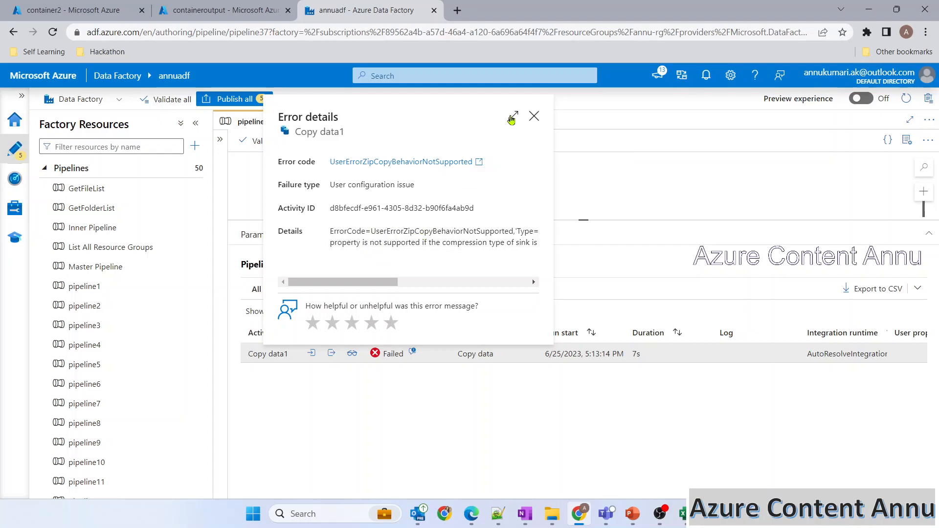
Step: Read the full error: copy behavior is unsupported with a Zip-compressed sink, then close it
left_click(513, 118)
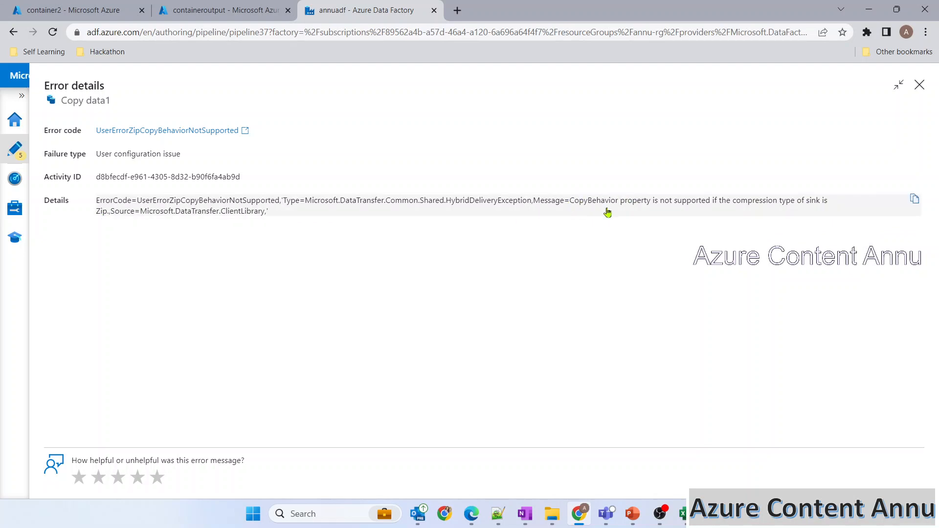
left_click(919, 86)
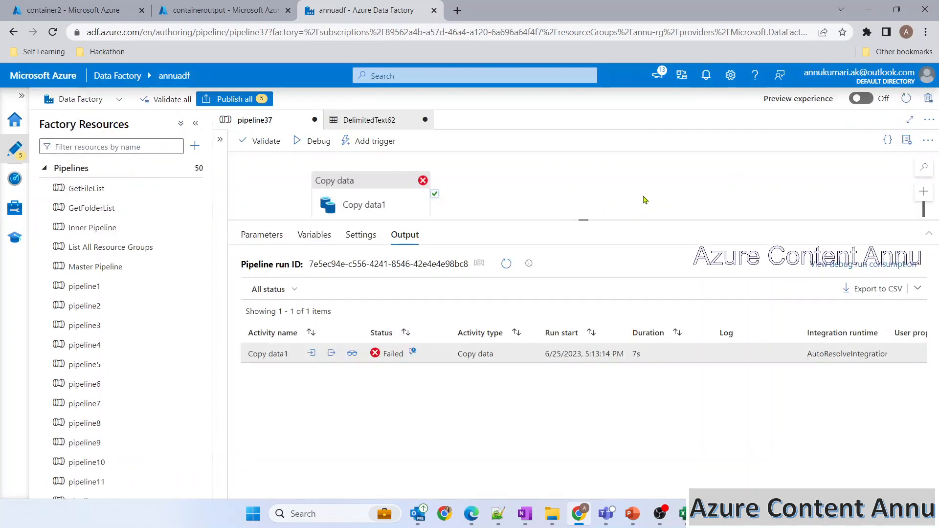
Step: Reset Copy data1's sink copy behavior to None and shift the activity right on the canvas
left_click(375, 204)
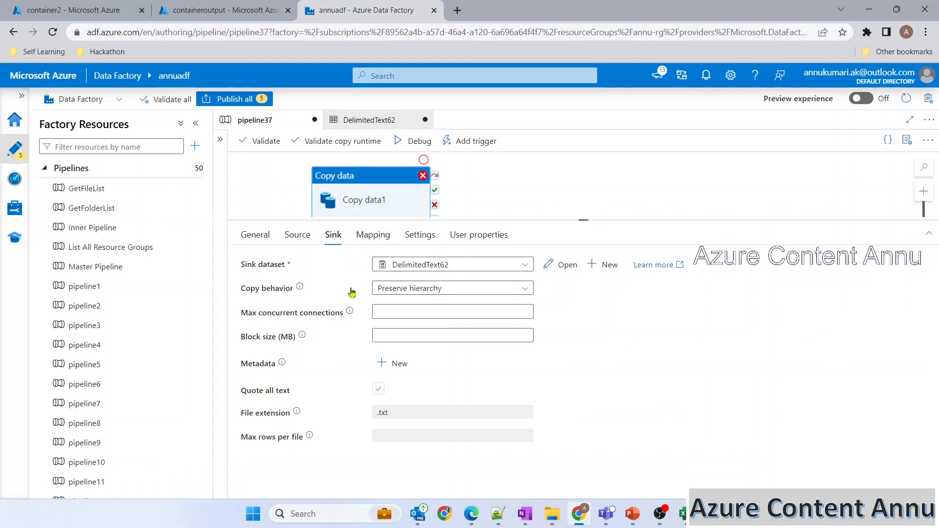
left_click(412, 288)
left_click(412, 310)
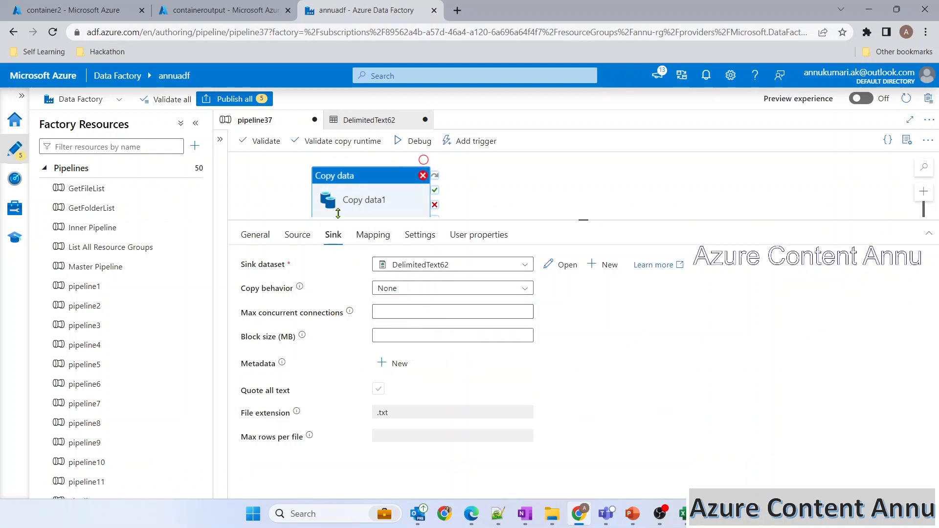
left_click_drag(352, 196, 419, 196)
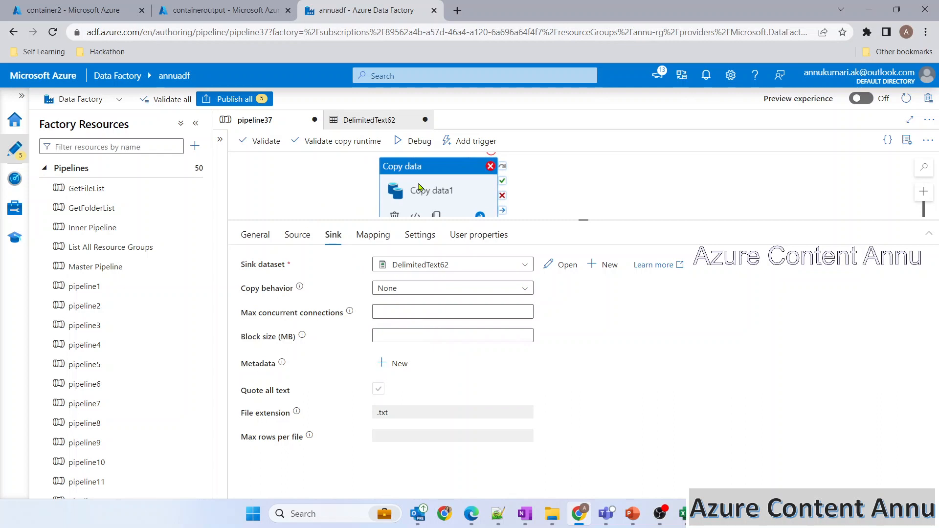
Step: Add a Get Metadata activity to the pipeline37 canvas
left_click(220, 139)
left_click_drag(261, 160, 236, 162)
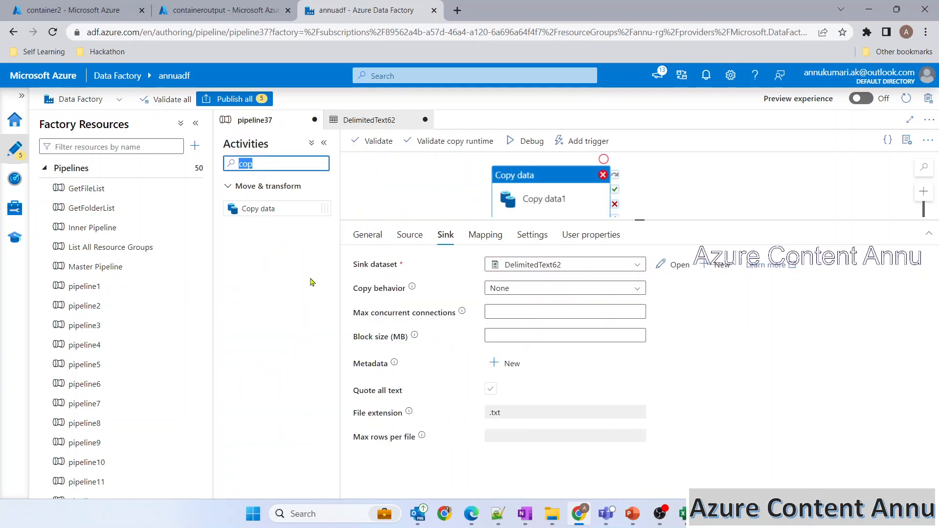
type("get")
left_click_drag(272, 204, 392, 191)
left_click(324, 142)
left_click(74, 6)
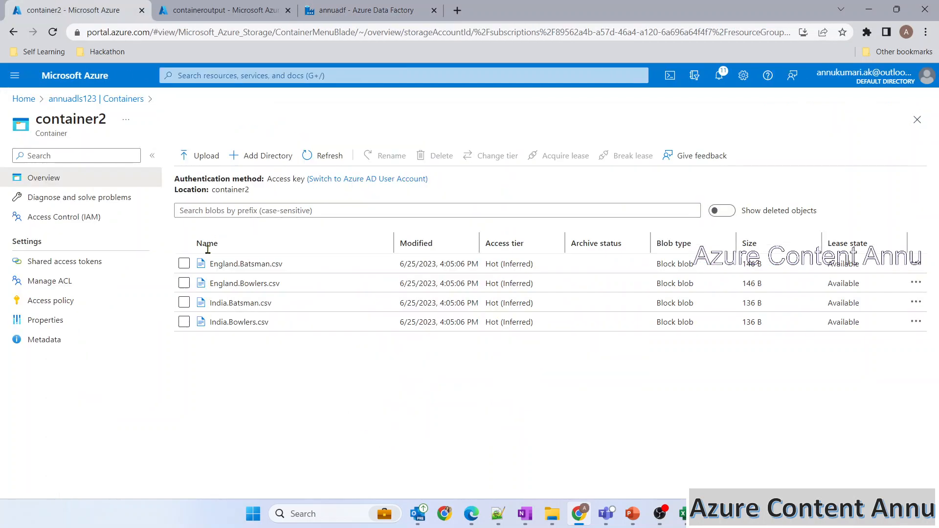
left_click(367, 9)
Step: Start a new Azure Data Lake Storage Gen2 DelimitedText dataset for Get Metadata1
left_click(300, 235)
left_click(563, 265)
left_click(615, 169)
type("gen2")
left_click(628, 289)
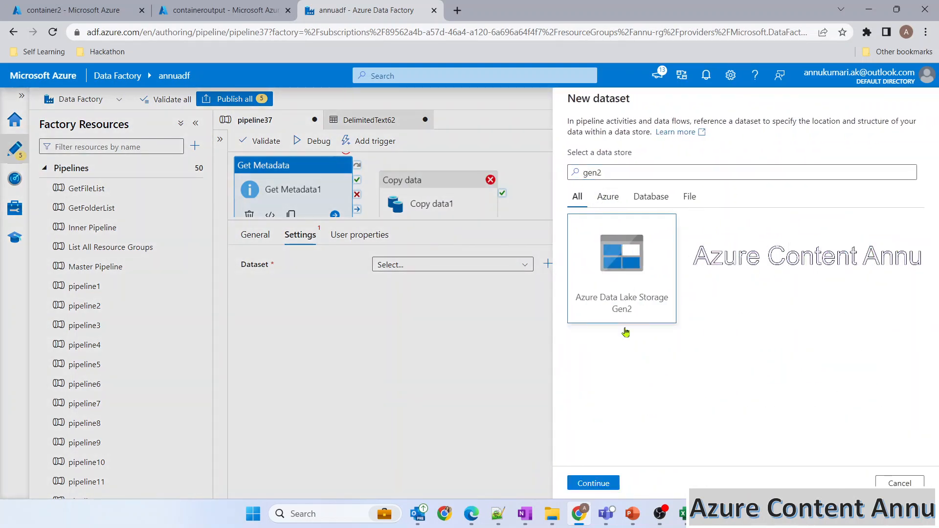
left_click(596, 479)
left_click(839, 210)
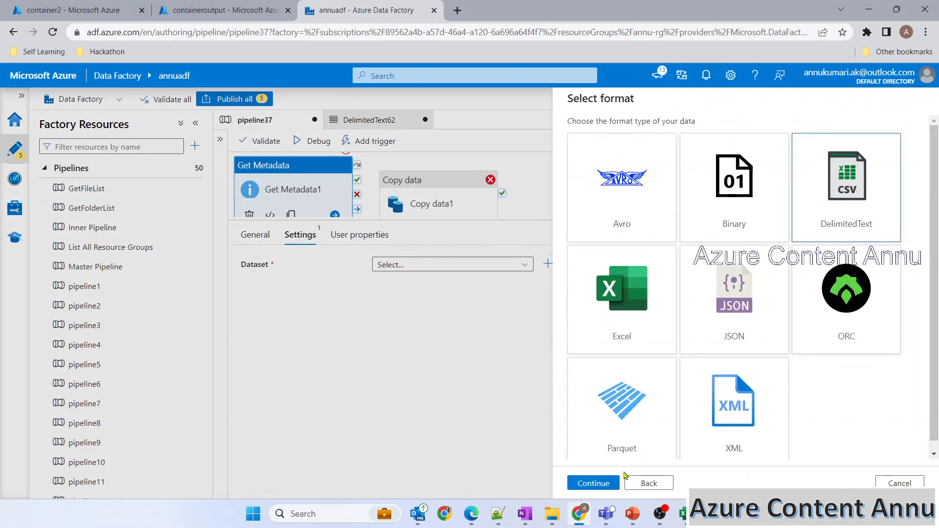
left_click(593, 483)
Step: Link the dataset to DS_ADLS on container2 with no imported schema, creating DelimitedText63
left_click(619, 171)
left_click(587, 254)
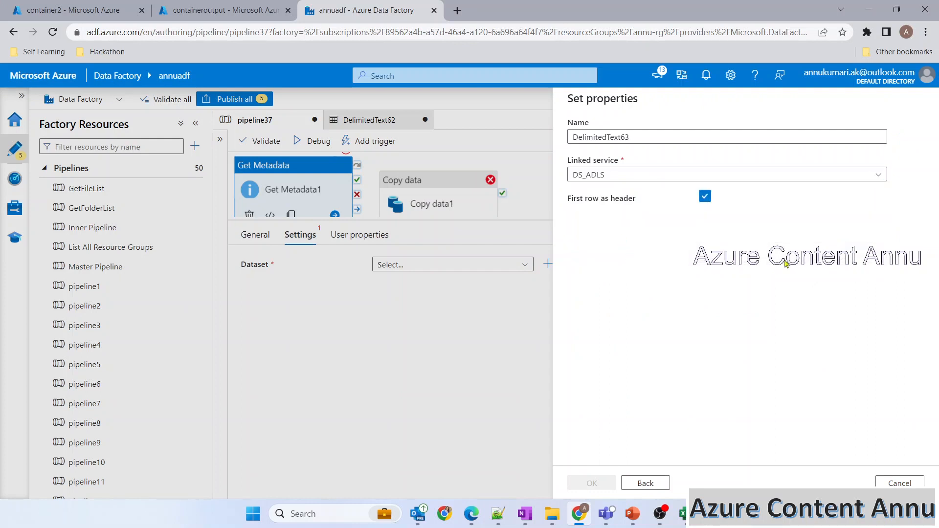
left_click(891, 212)
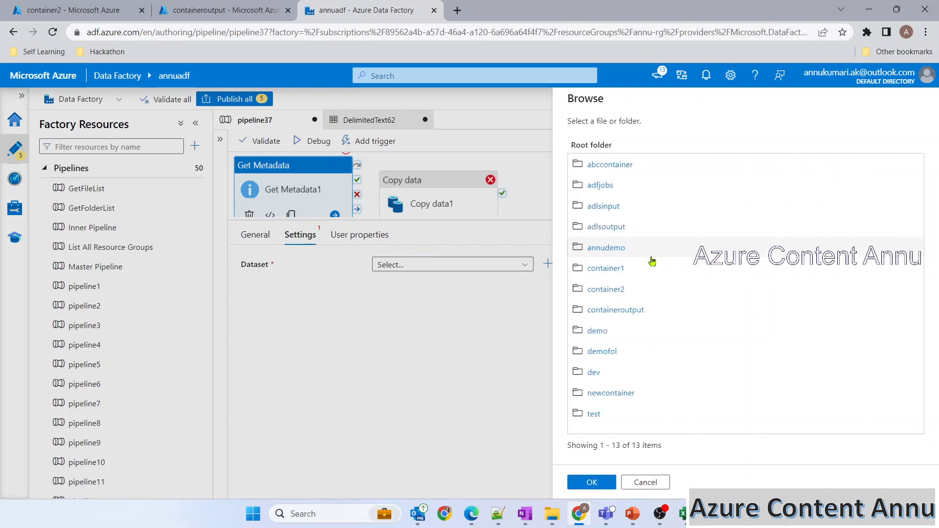
left_click(611, 293)
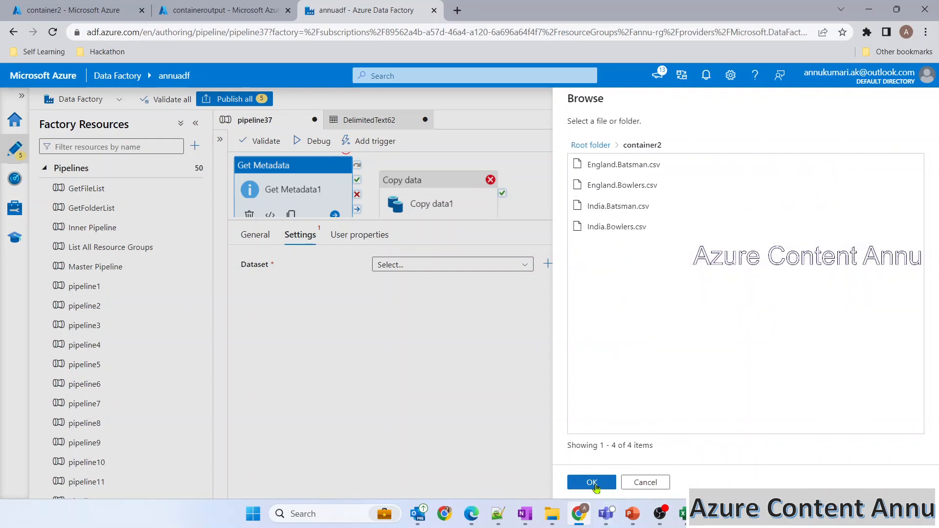
left_click(592, 483)
left_click(760, 272)
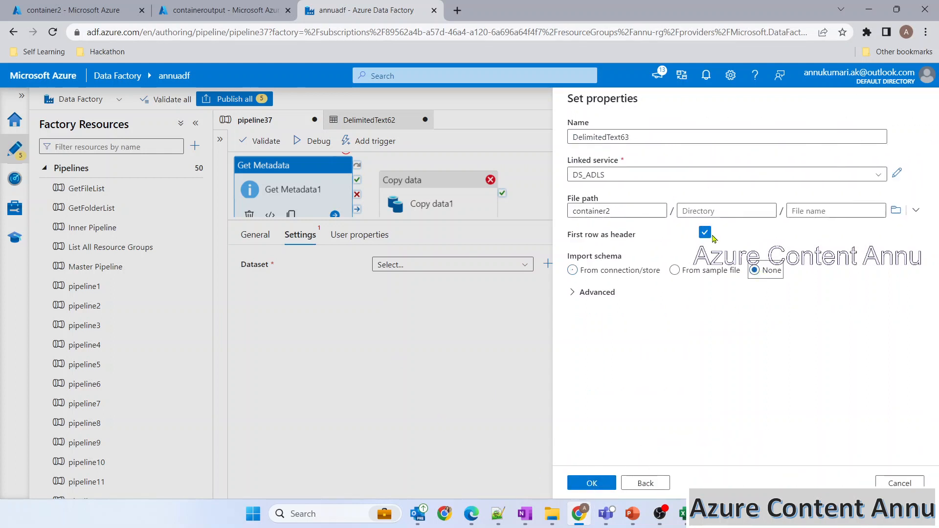
left_click(587, 482)
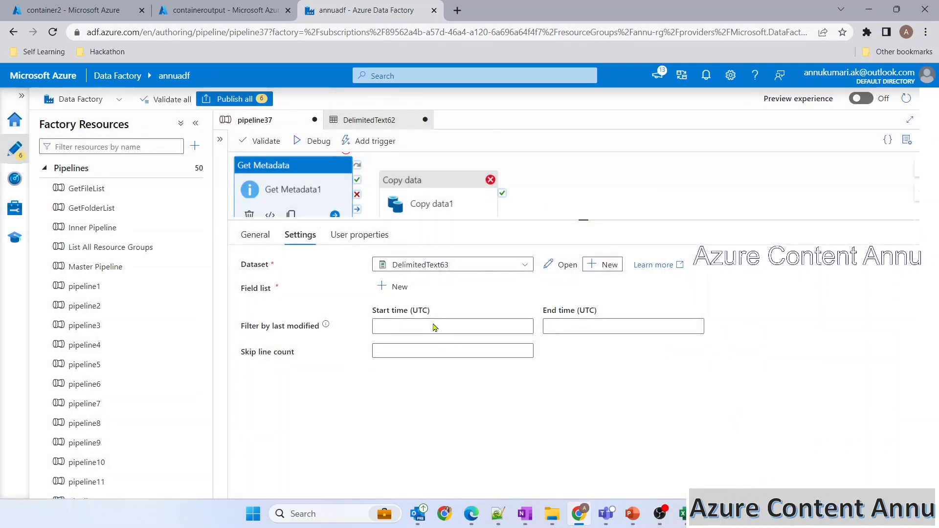
Step: Add Child items to Get Metadata1's field list
left_click(398, 289)
left_click(416, 327)
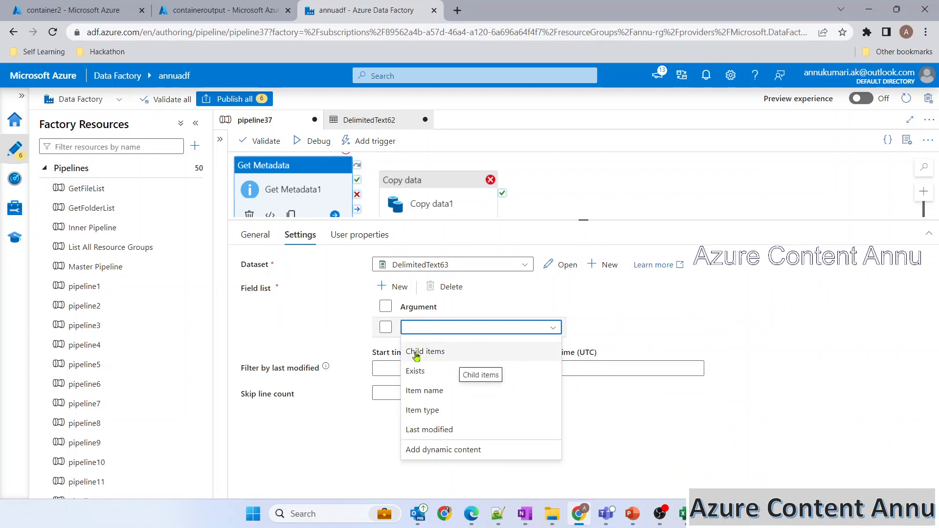
left_click(429, 352)
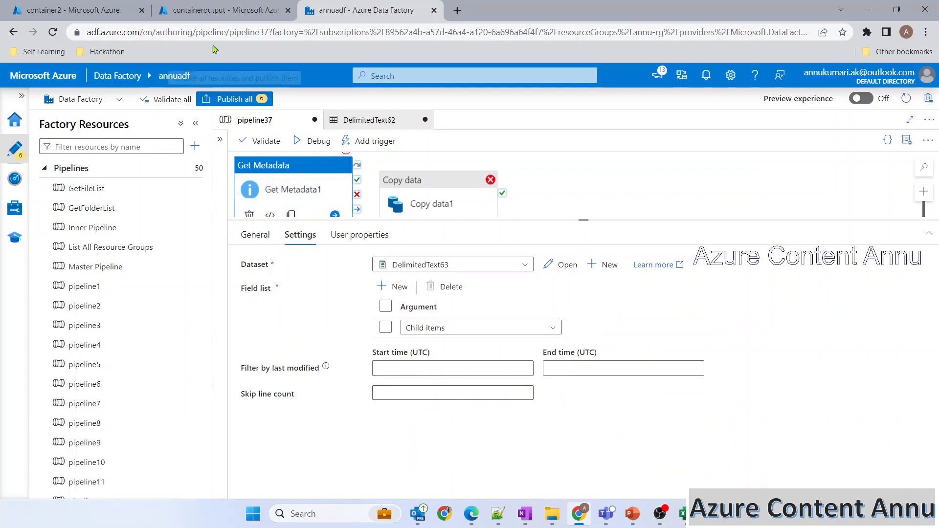
Step: Check the files in container2, then come back to the pipeline editor
left_click(93, 6)
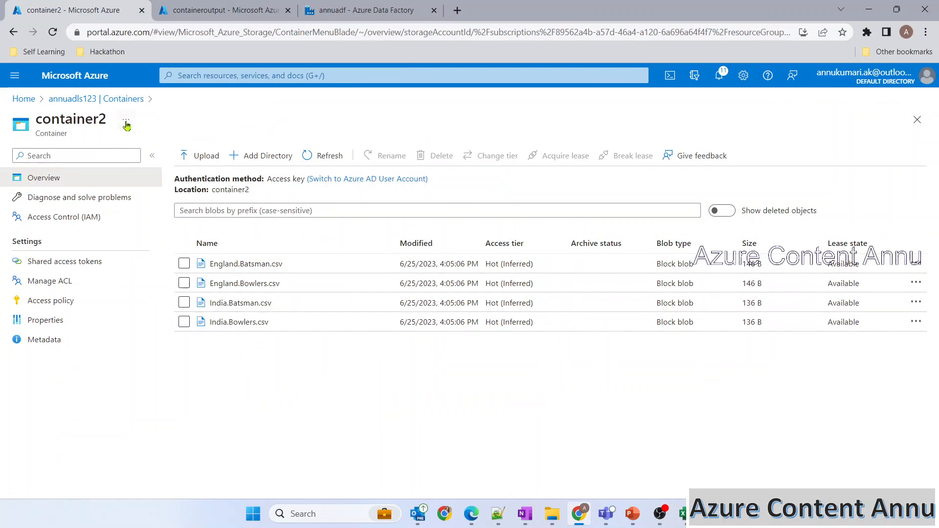
left_click(323, 5)
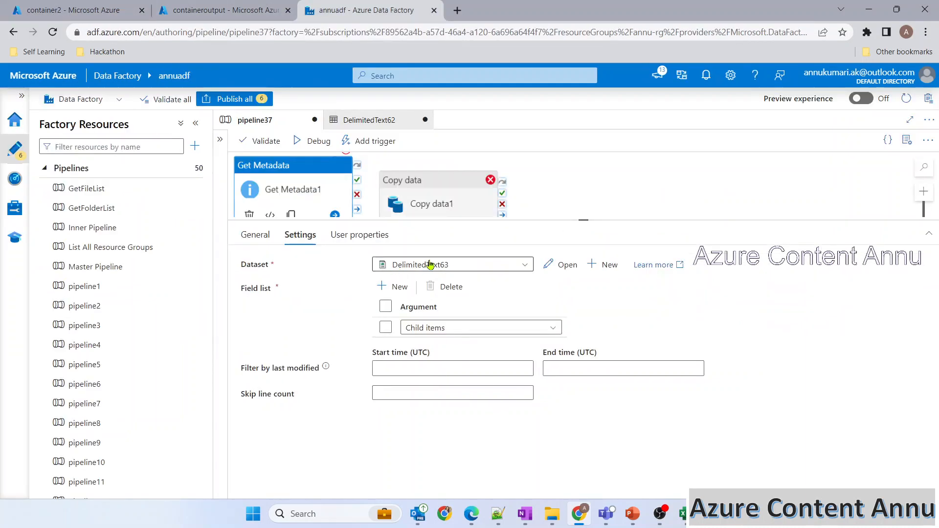
left_click(92, 9)
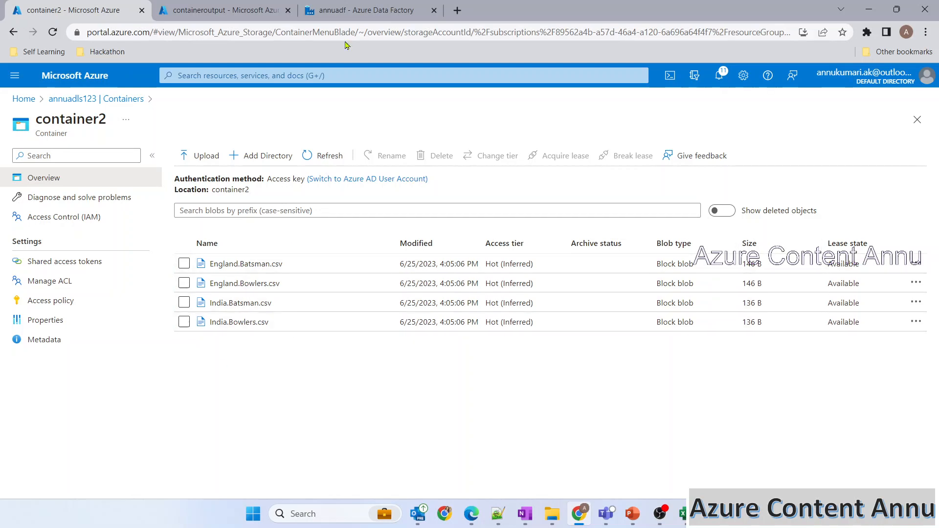
left_click(353, 10)
Step: Delete the Copy data activity and add a ForEach that runs after Get Metadata1 succeeds
left_click_drag(418, 196, 572, 196)
right_click(572, 195)
left_click(572, 195)
left_click(221, 140)
left_click(262, 163)
type("get")
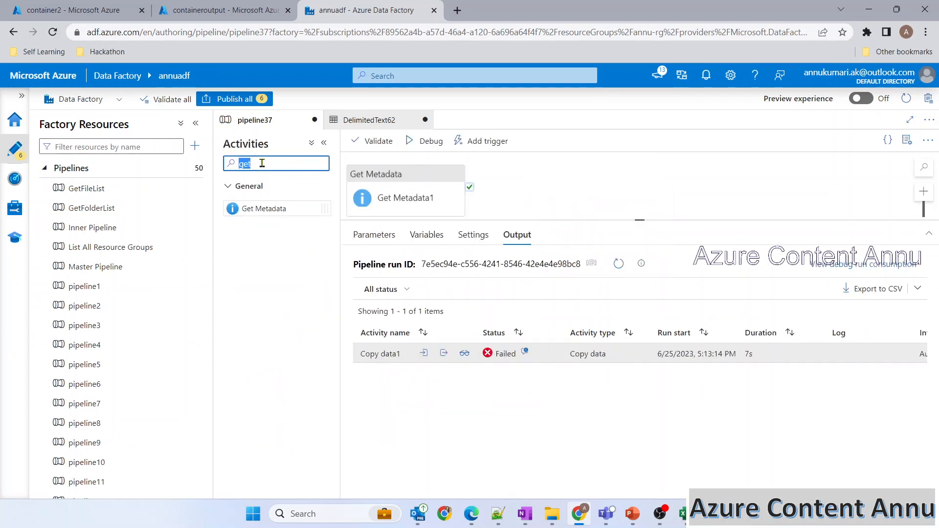
type("for")
left_click_drag(274, 277, 562, 184)
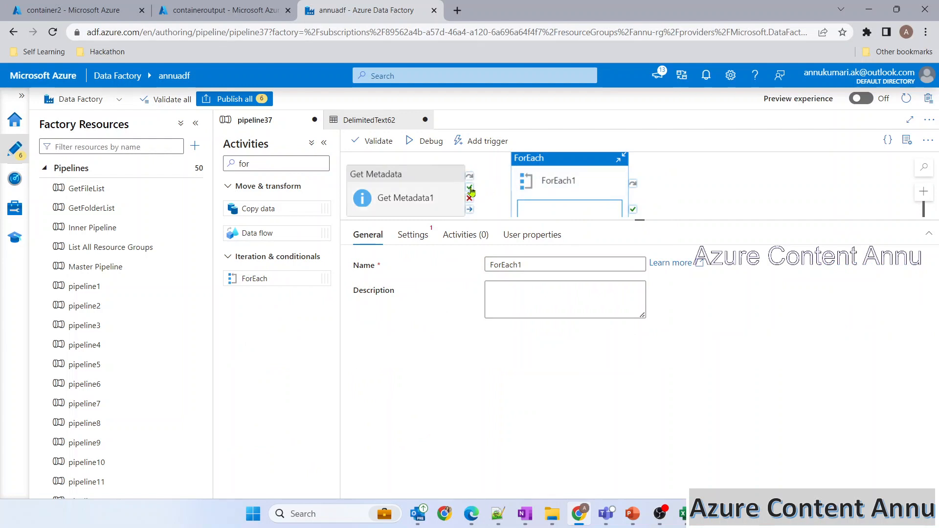
left_click_drag(470, 187, 538, 186)
left_click(324, 142)
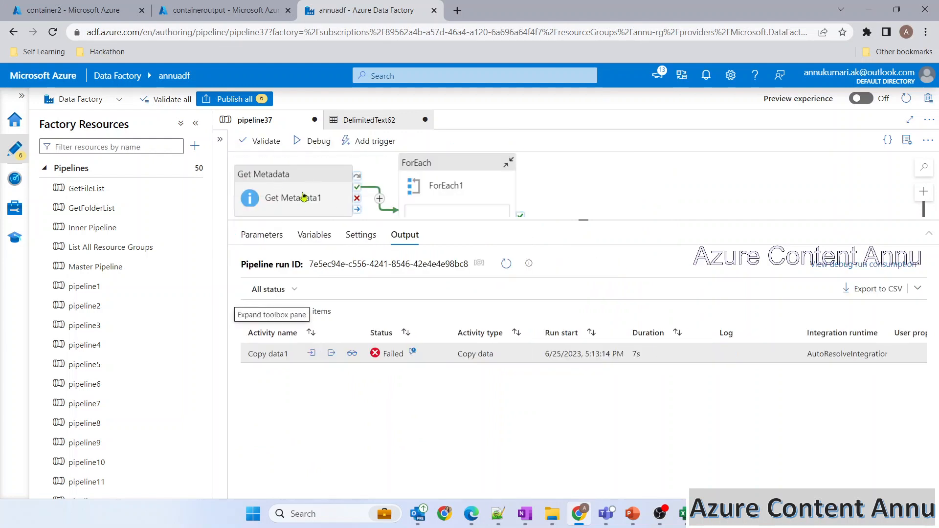
Step: Set ForEach1's Items to the dynamic expression for Get Metadata1's childItems output
left_click(414, 185)
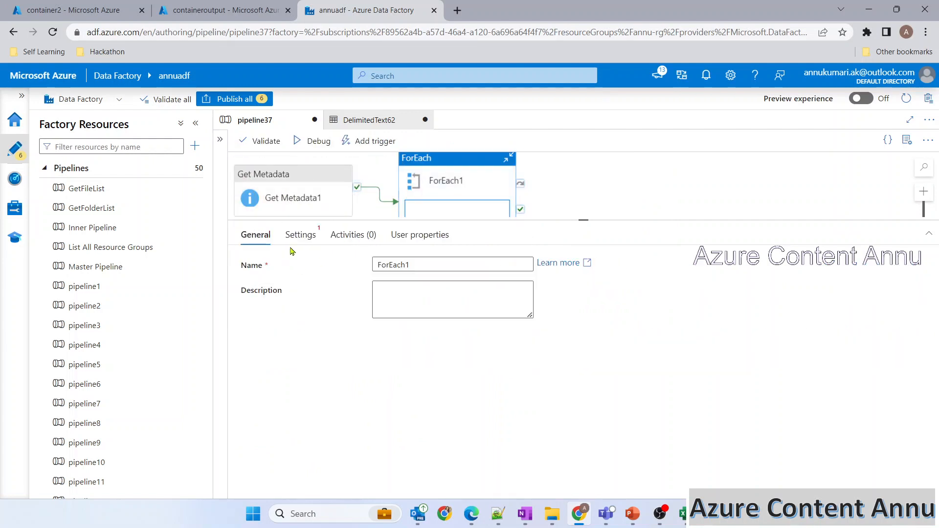
left_click(299, 234)
left_click(428, 338)
left_click(411, 349)
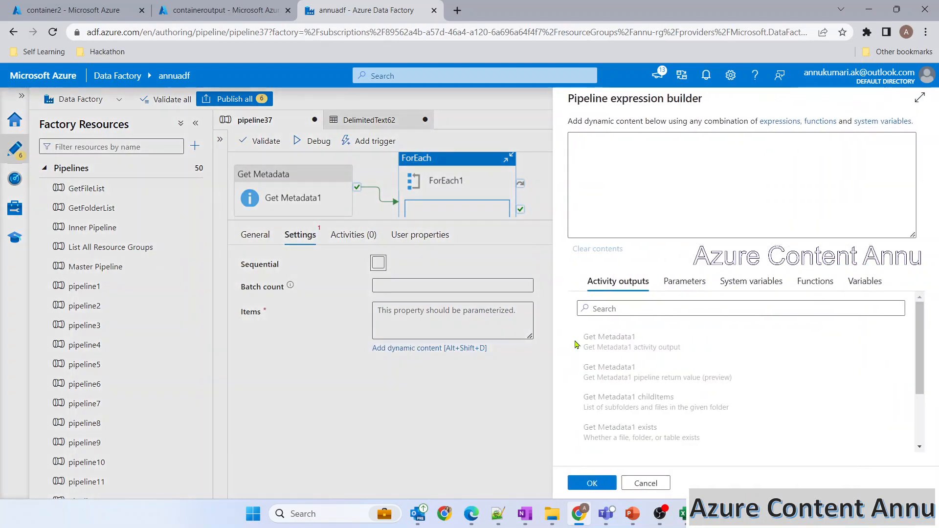
left_click(626, 406)
left_click_drag(572, 138, 687, 138)
left_click(692, 138)
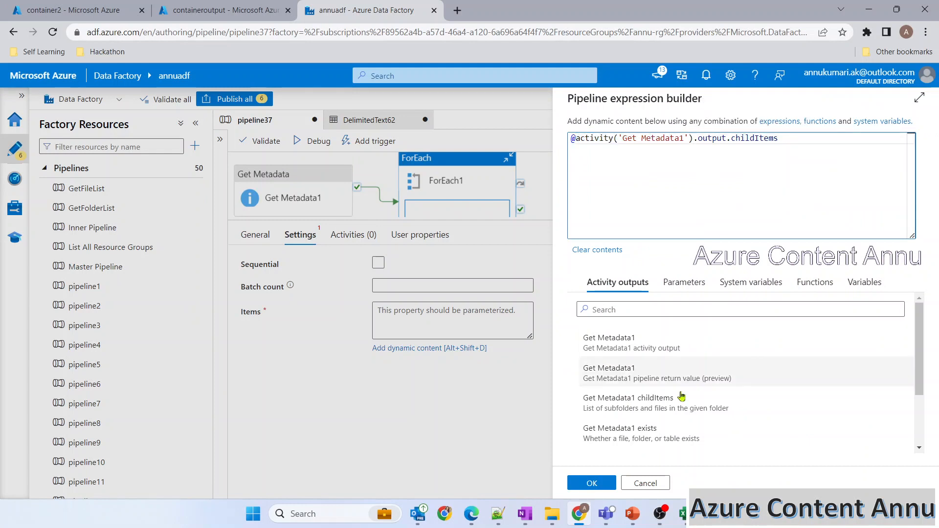
left_click(607, 483)
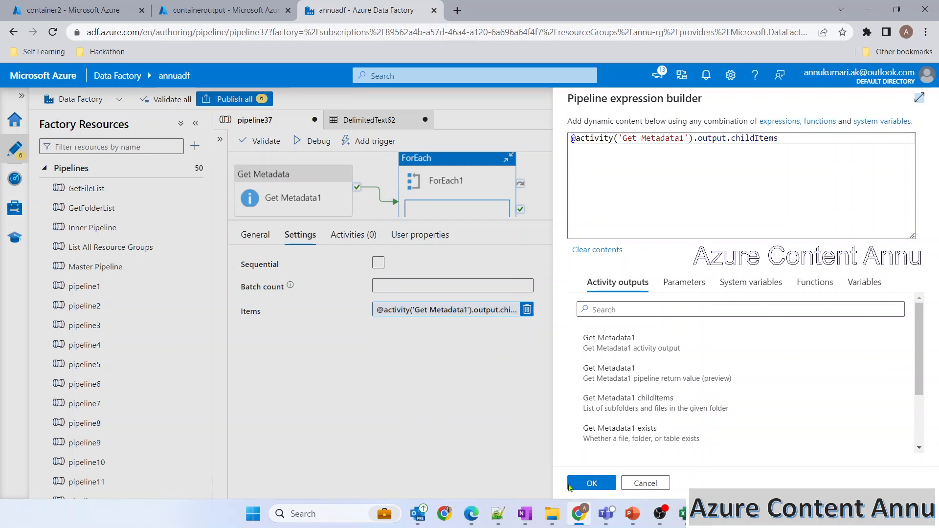
left_click(583, 484)
Step: Start a debug run of the pipeline that stops after the Get Metadata activity
left_click_drag(589, 210, 590, 295)
left_click(382, 212)
left_click(387, 200)
left_click(313, 140)
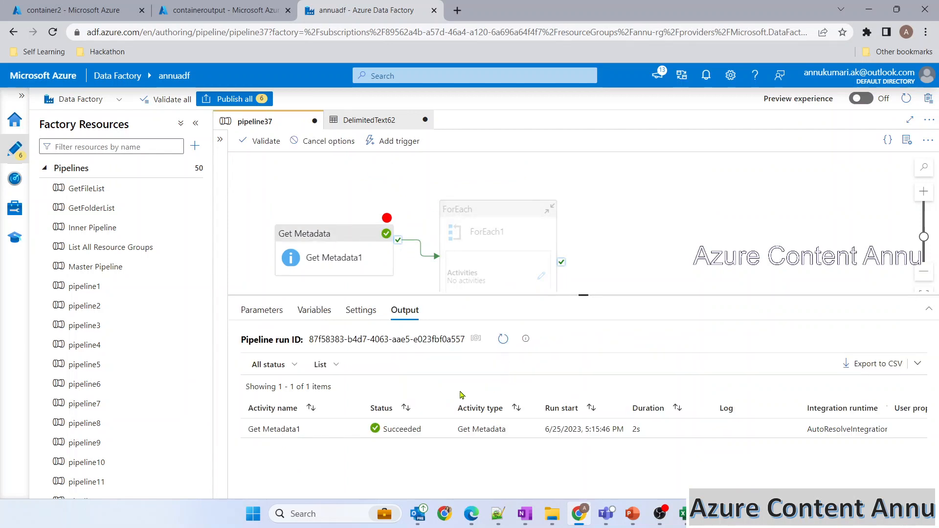
Step: Open Get Metadata1's run output and compare its childItems with the container2 file list
mouse_move(329, 434)
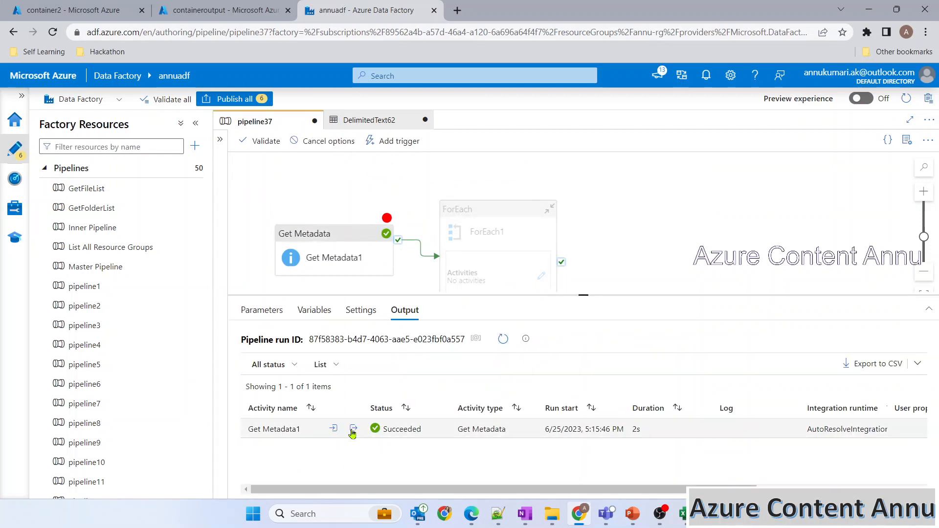
left_click(353, 430)
double_click(257, 314)
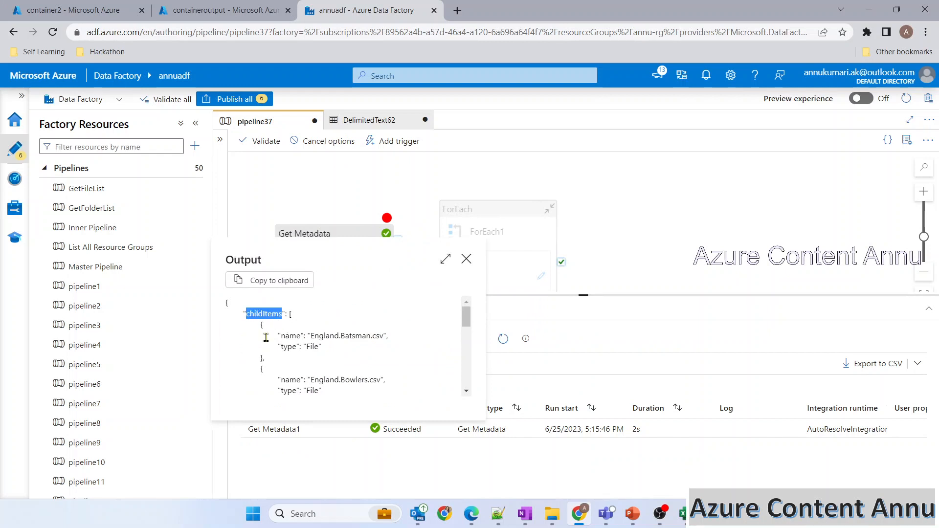
left_click_drag(268, 333, 284, 375)
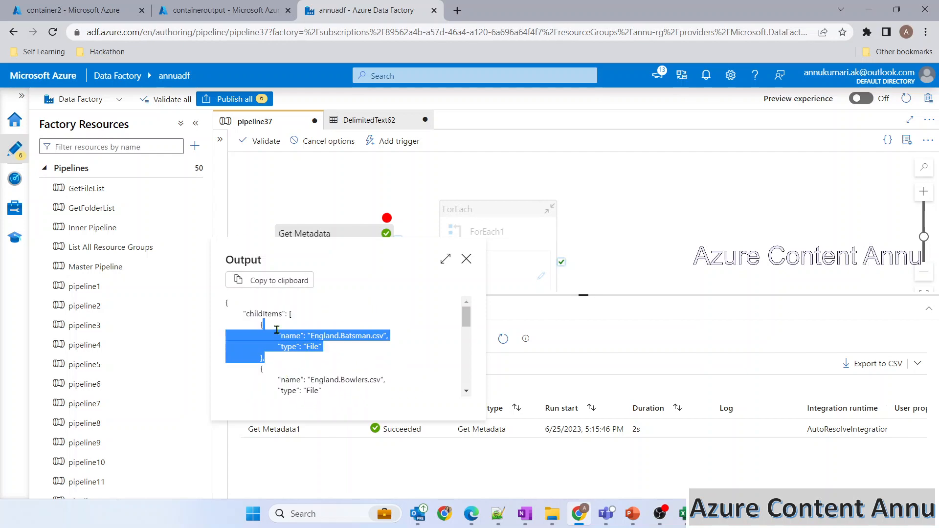
left_click(86, 10)
left_click(360, 11)
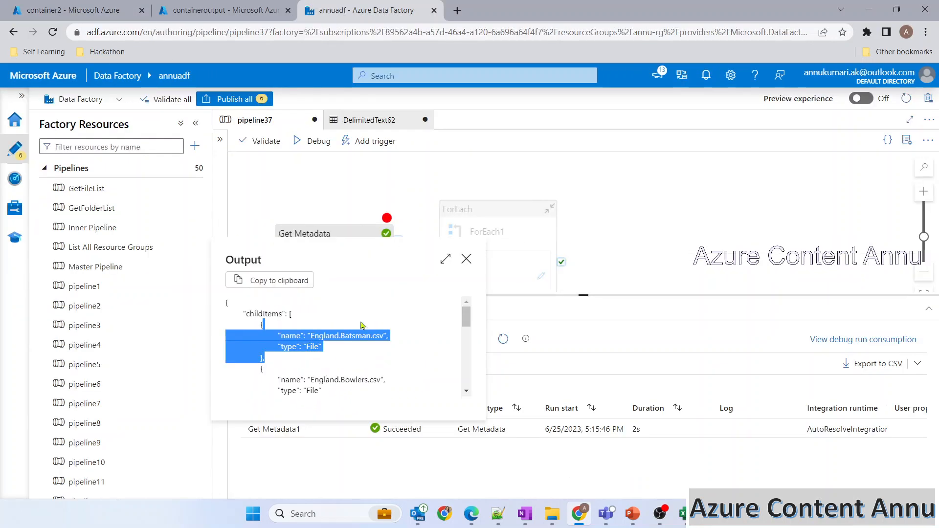
Step: Check the full output JSON against container2, e.g. England.Batsman.csv, then close it
left_click(445, 259)
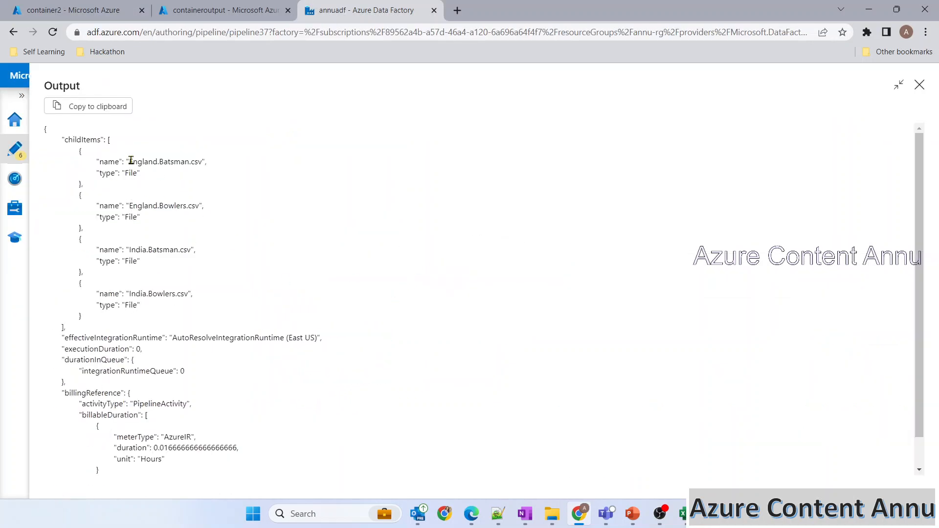
left_click(74, 11)
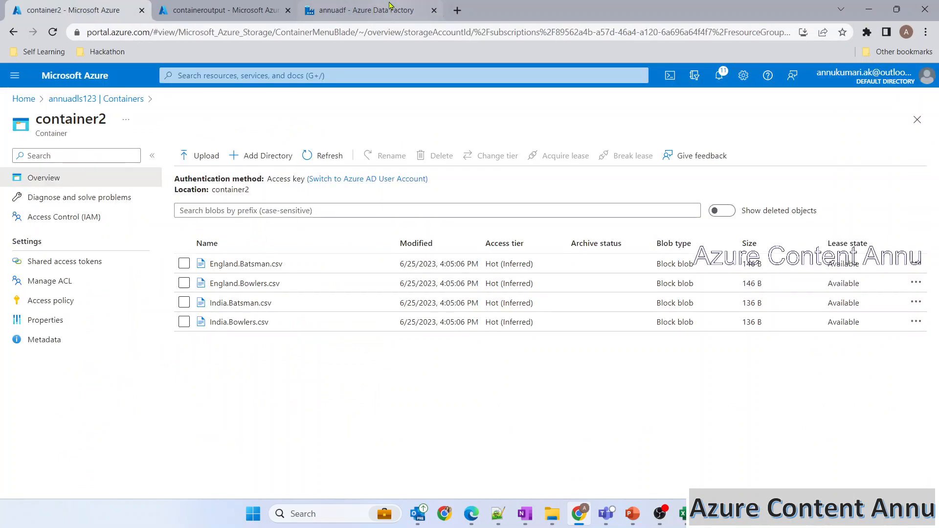
left_click(367, 10)
left_click_drag(130, 162, 213, 167)
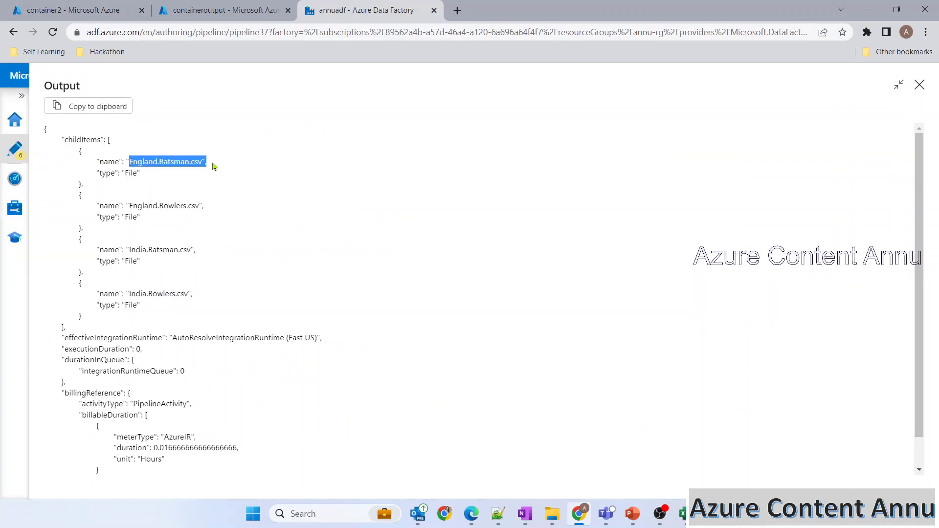
left_click(108, 162)
double_click(110, 205)
left_click(920, 85)
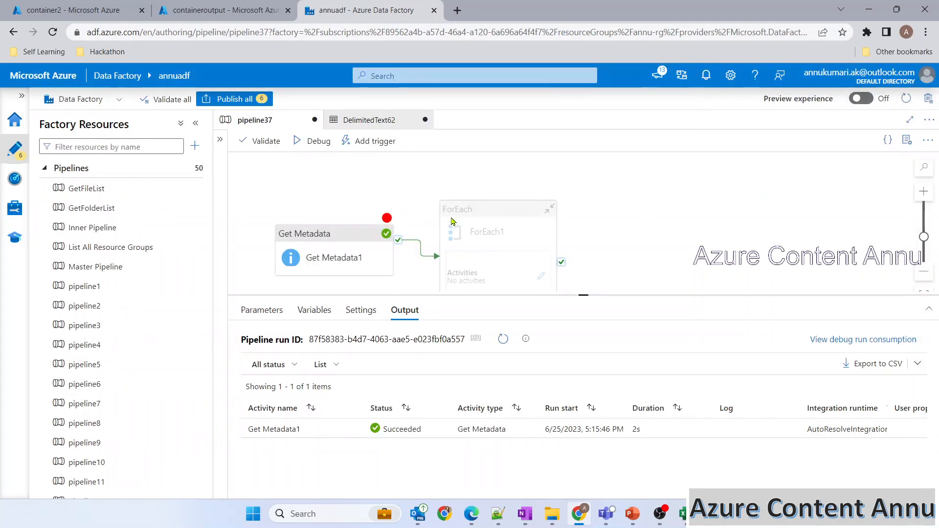
Step: Review ForEach1's Items expression referencing Get Metadata1's childItems, closing it unchanged
left_click(386, 220)
left_click(550, 191)
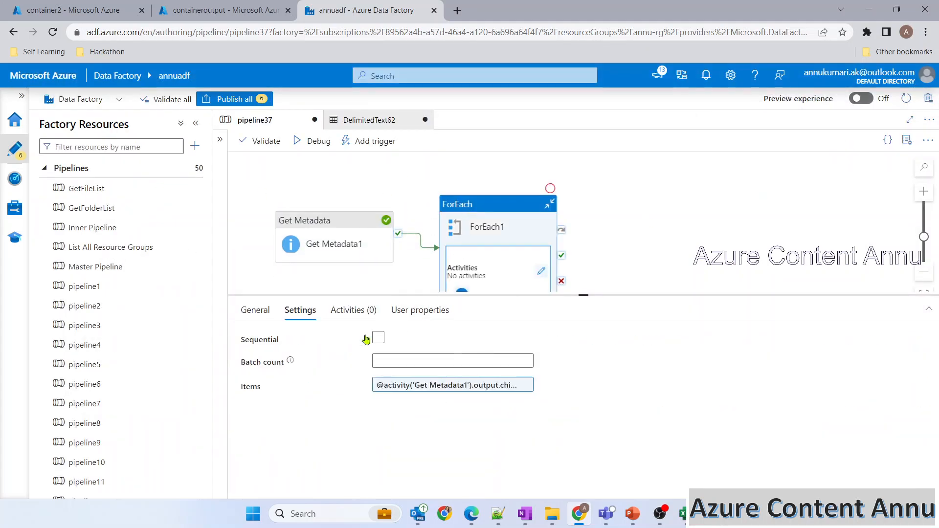
left_click(406, 387)
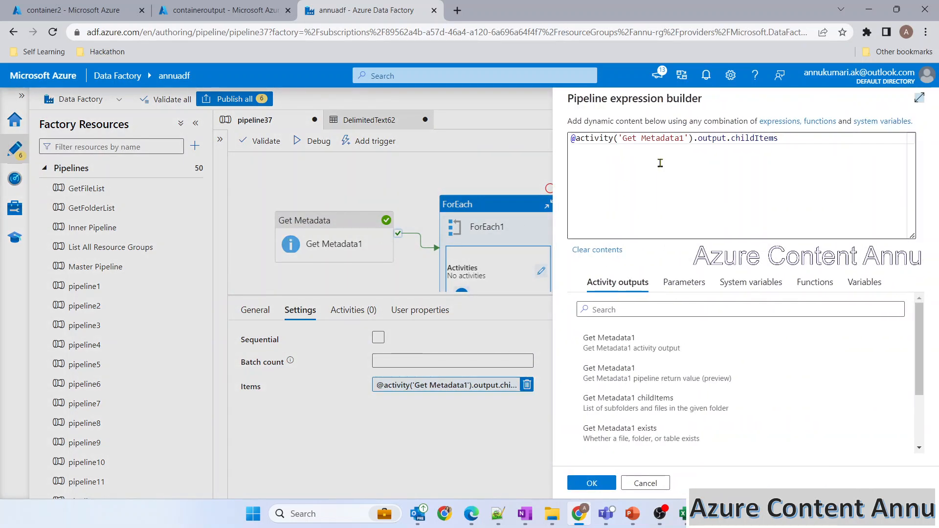
double_click(734, 142)
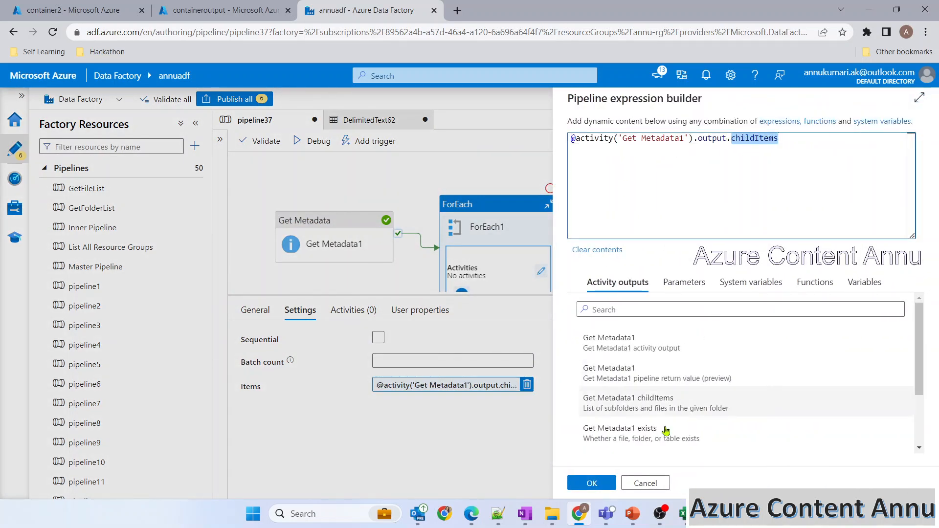
left_click(592, 483)
Step: Recheck Get Metadata1's debug output, then return to ForEach1's settings
left_click(655, 242)
left_click(349, 429)
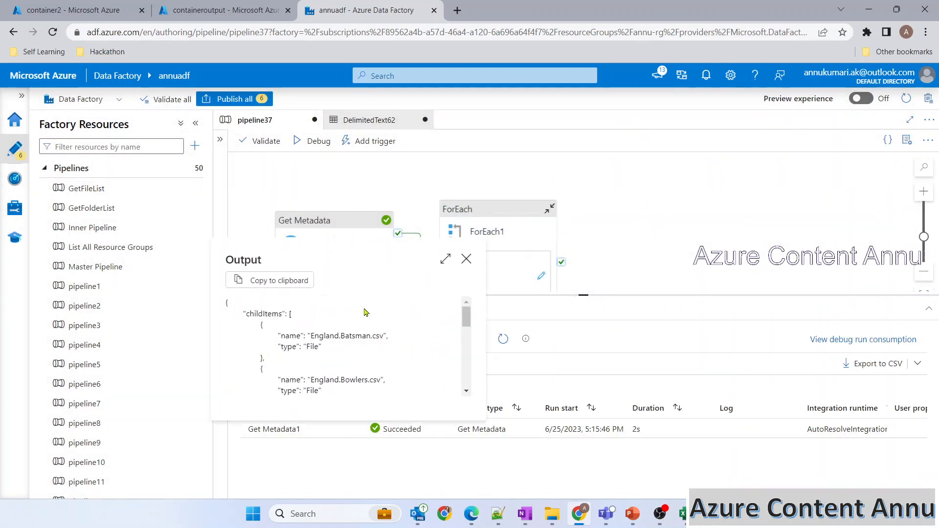
left_click(466, 258)
left_click(482, 236)
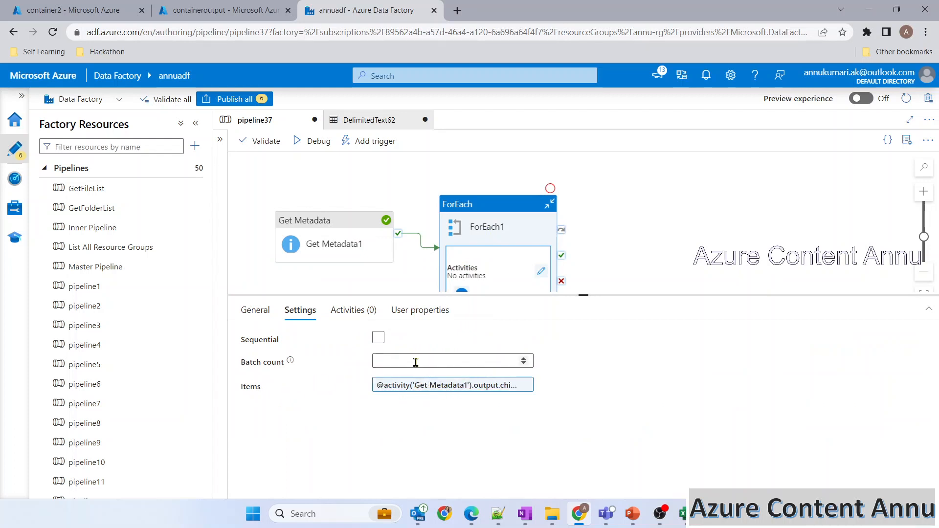
Step: Open ForEach1's edit view to reach its empty inner activities canvas
left_click(544, 272)
left_click(518, 246)
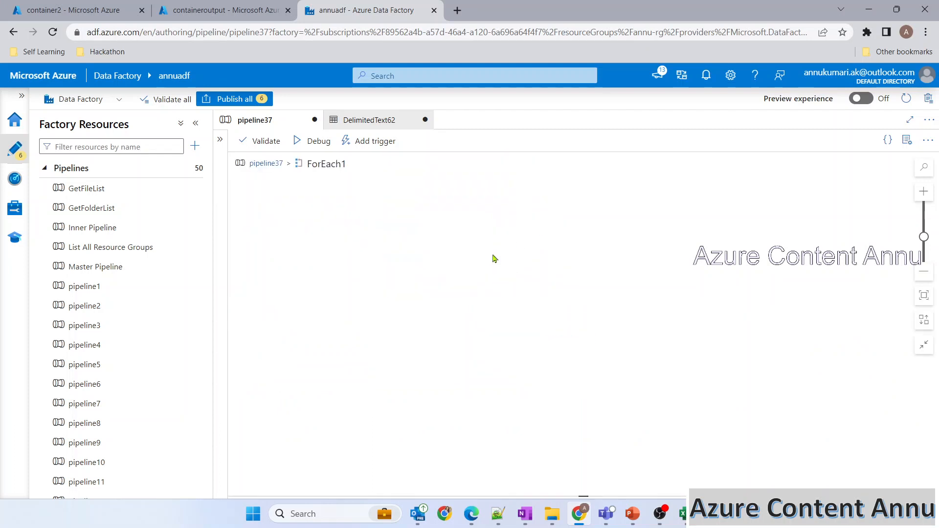
Step: Paste the Copy data activity into the loop and use the file path in dataset as its source
right_click(459, 211)
left_click(488, 236)
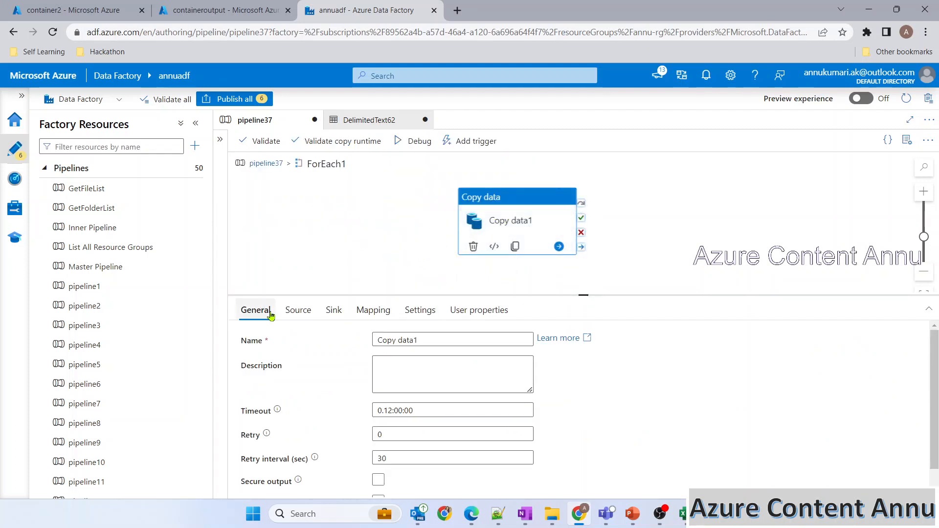
left_click(296, 310)
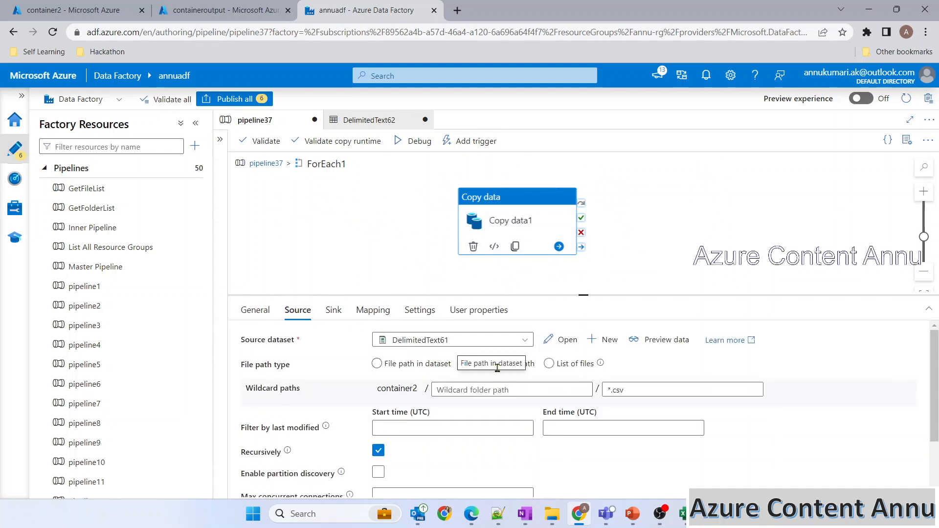
left_click(443, 367)
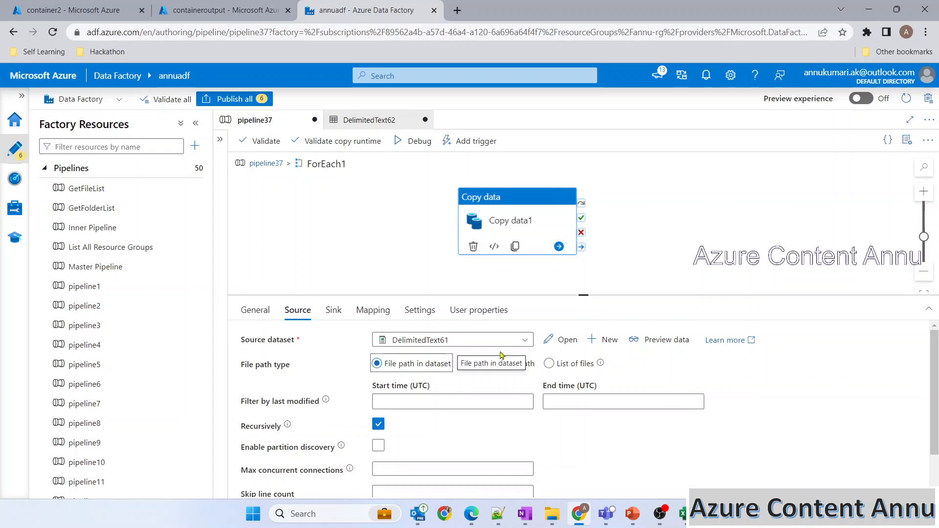
left_click(551, 341)
left_click(350, 282)
left_click(240, 316)
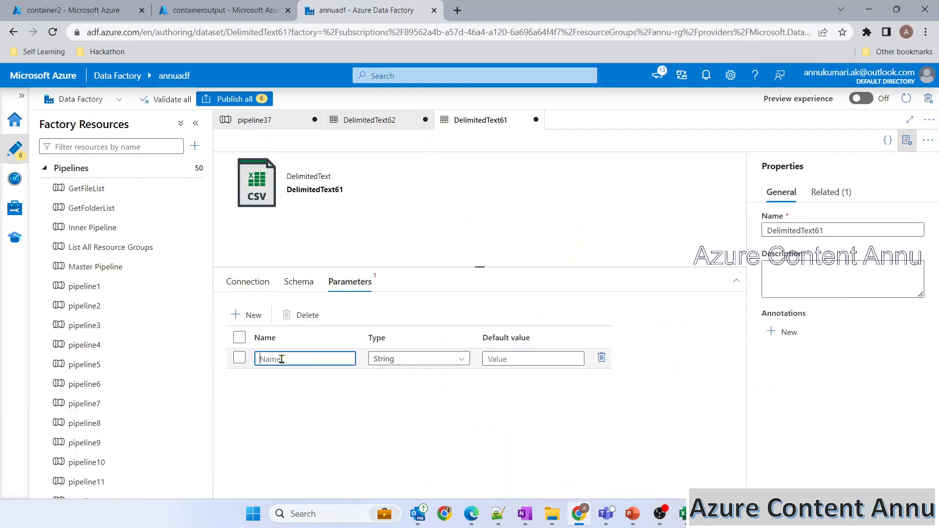
type("FileName")
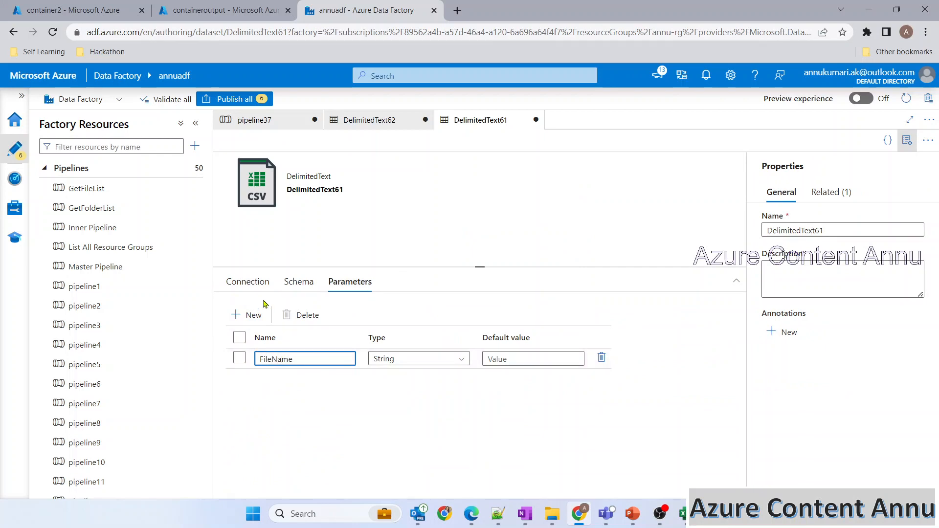
left_click(248, 281)
left_click(621, 350)
left_click(628, 365)
left_click(648, 334)
left_click(593, 482)
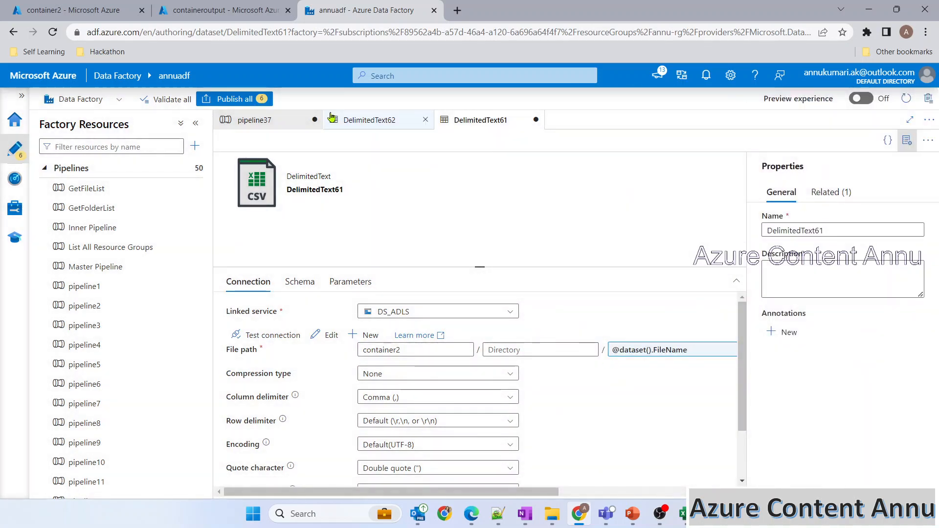
Step: Return to Copy data1's source settings, where the new FileName value field appears
left_click(254, 120)
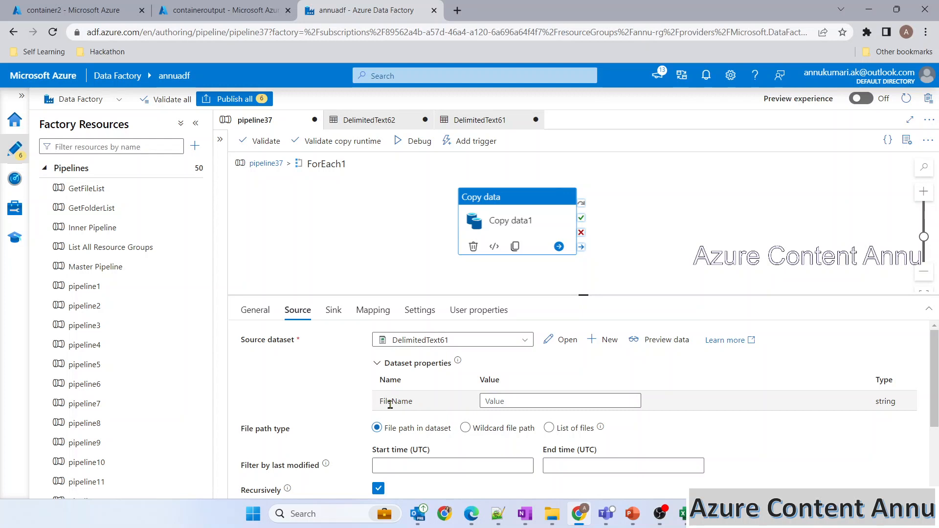
left_click_drag(382, 404, 421, 404)
left_click(495, 403)
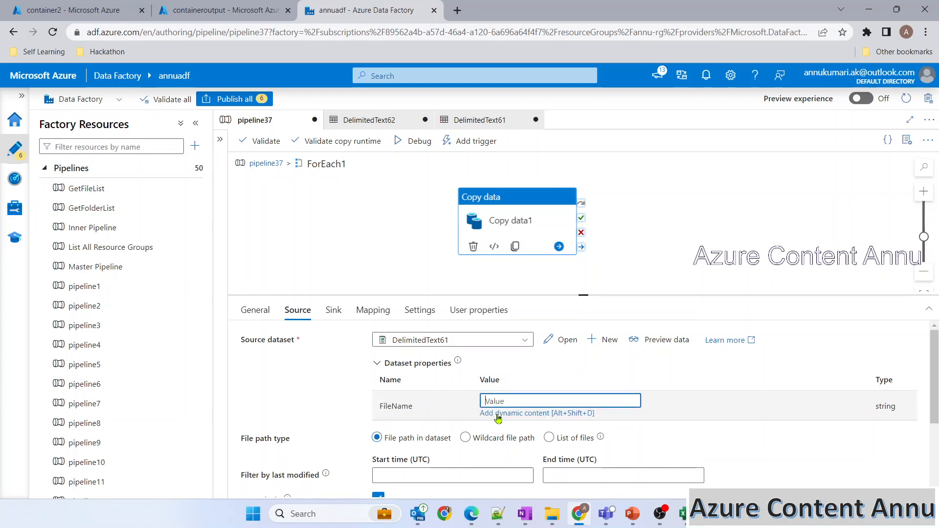
left_click_drag(336, 186, 322, 185)
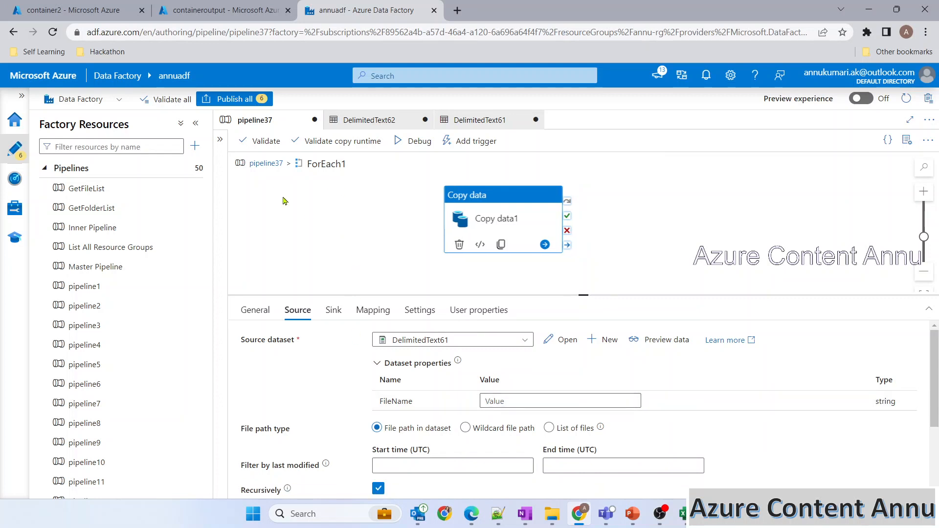
Step: Review Get Metadata1's childItems output, noting names like England.Batsman and England.Bowlers
left_click(273, 166)
left_click(460, 282)
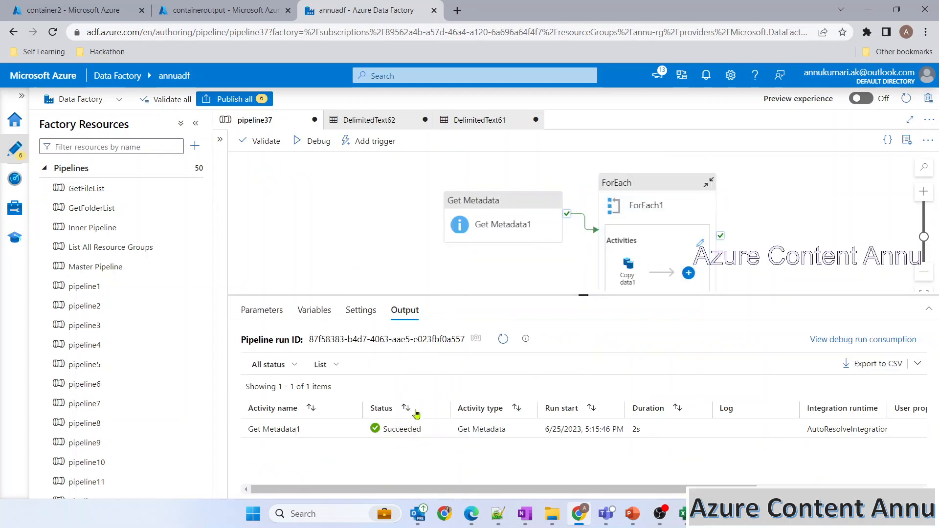
left_click(355, 429)
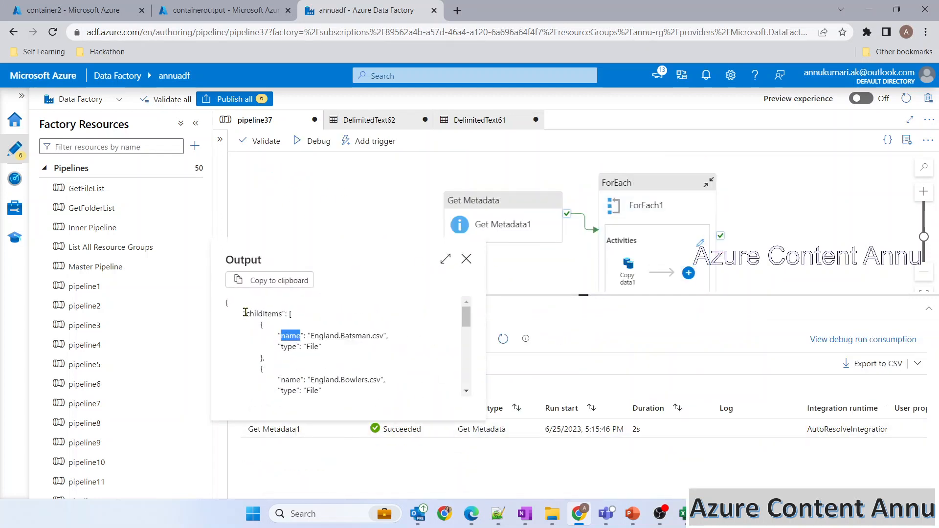
left_click_drag(244, 314, 296, 322)
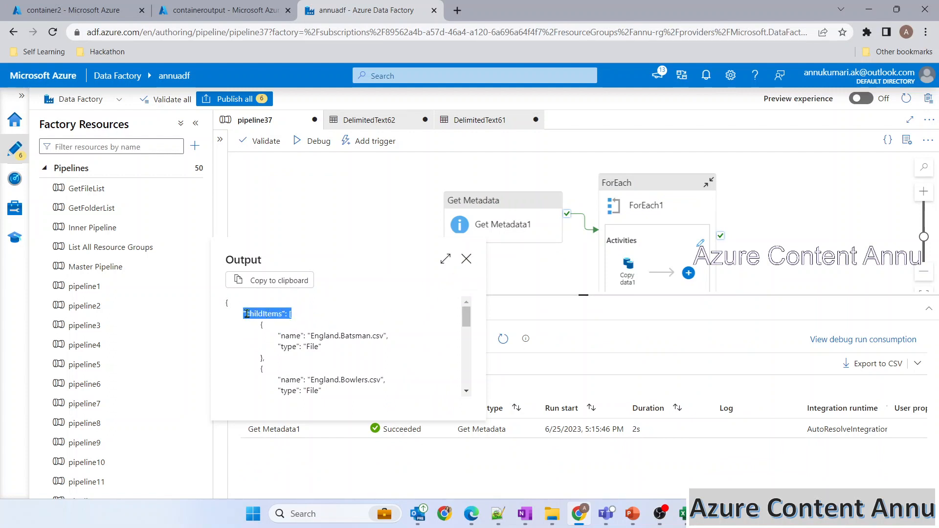
left_click(305, 319)
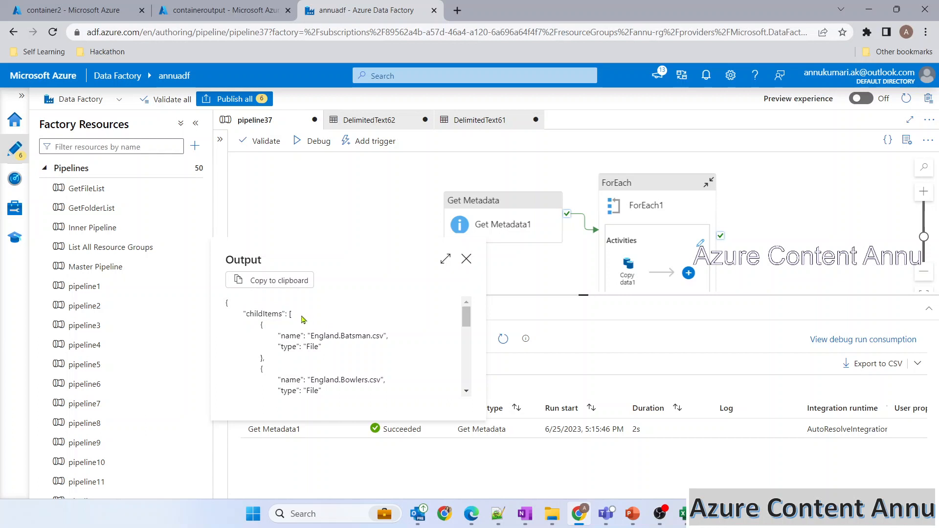
left_click_drag(274, 334, 374, 337)
left_click_drag(285, 380, 324, 381)
left_click(364, 378)
left_click_drag(315, 336, 366, 336)
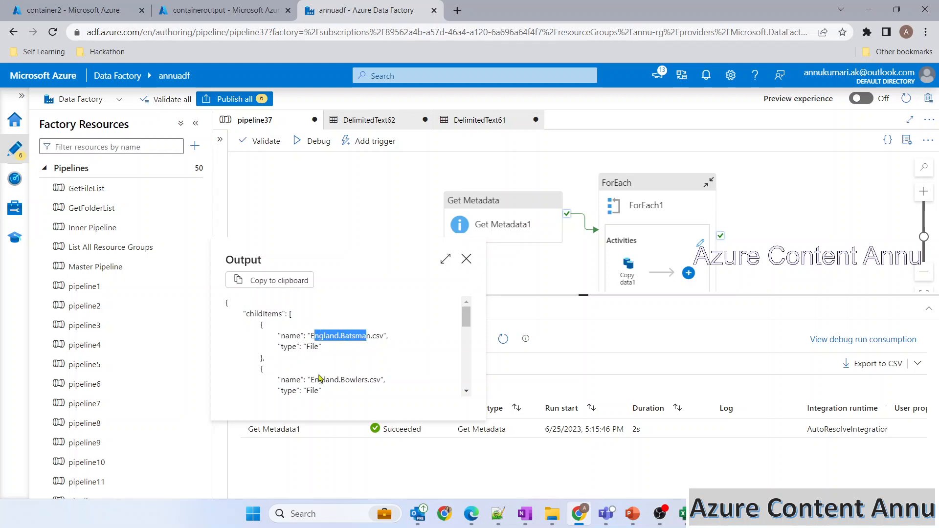
left_click_drag(314, 381, 370, 380)
left_click(466, 259)
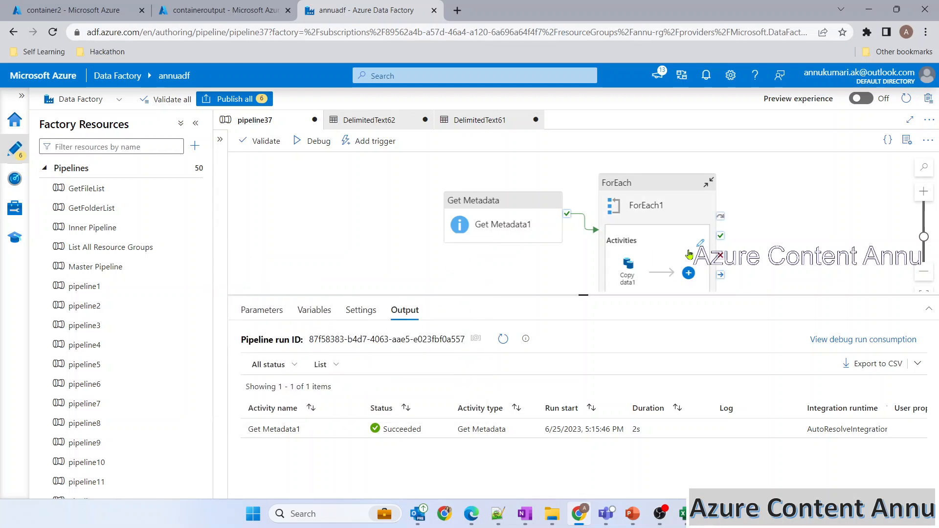
left_click(701, 243)
left_click(538, 201)
left_click(496, 401)
left_click(507, 413)
left_click(649, 349)
type(".name")
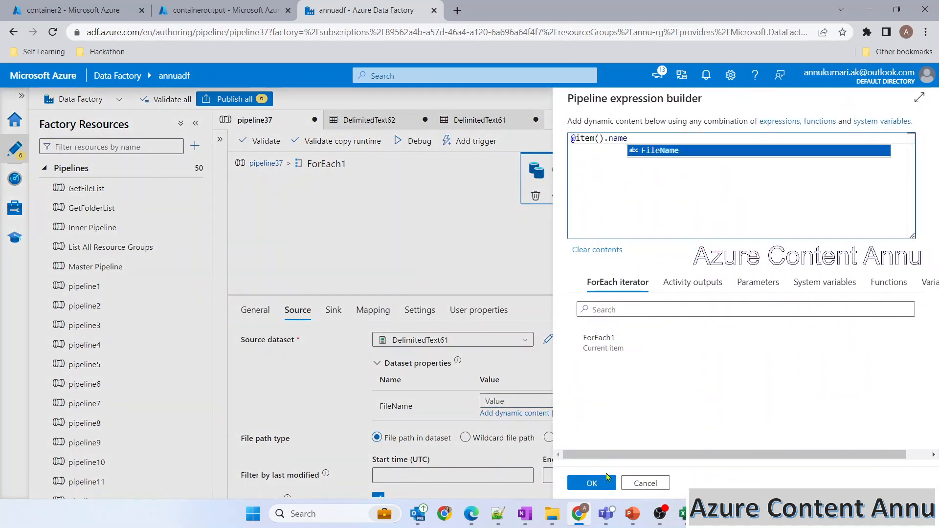
left_click(592, 483)
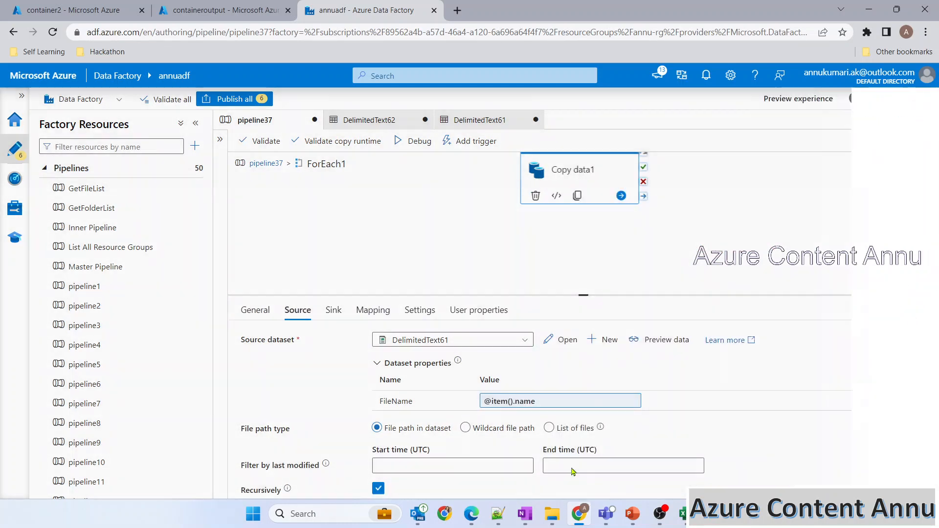
Step: Add a FileName parameter to the sink dataset DelimitedText62
left_click(334, 310)
left_click(558, 340)
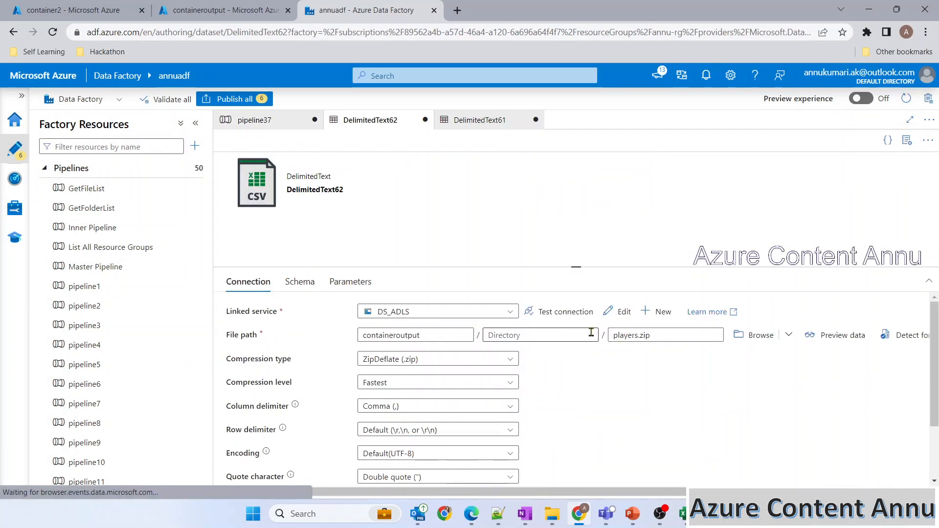
left_click(350, 282)
left_click(247, 315)
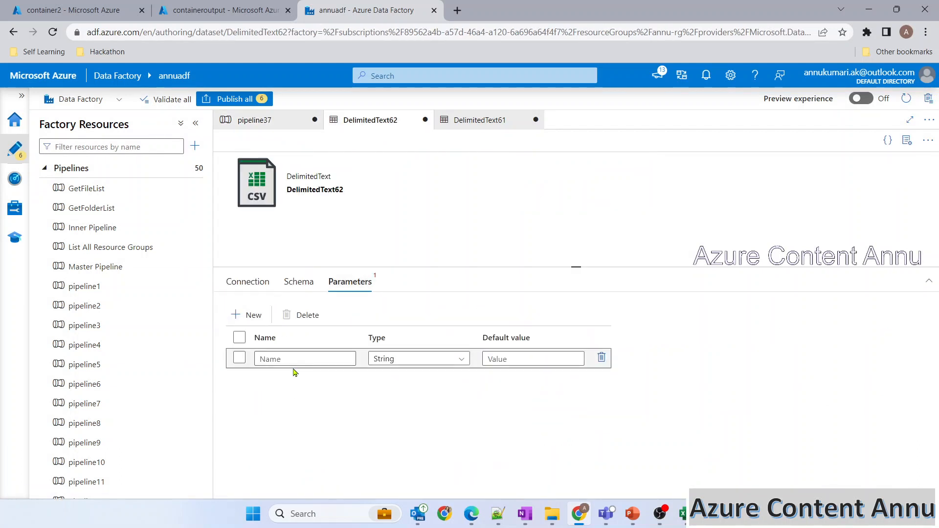
left_click(329, 359)
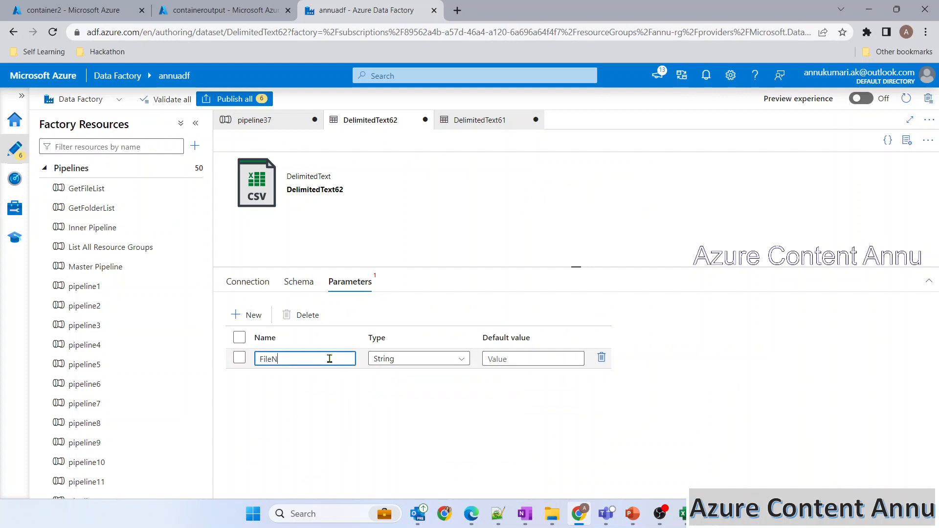
left_click(617, 335)
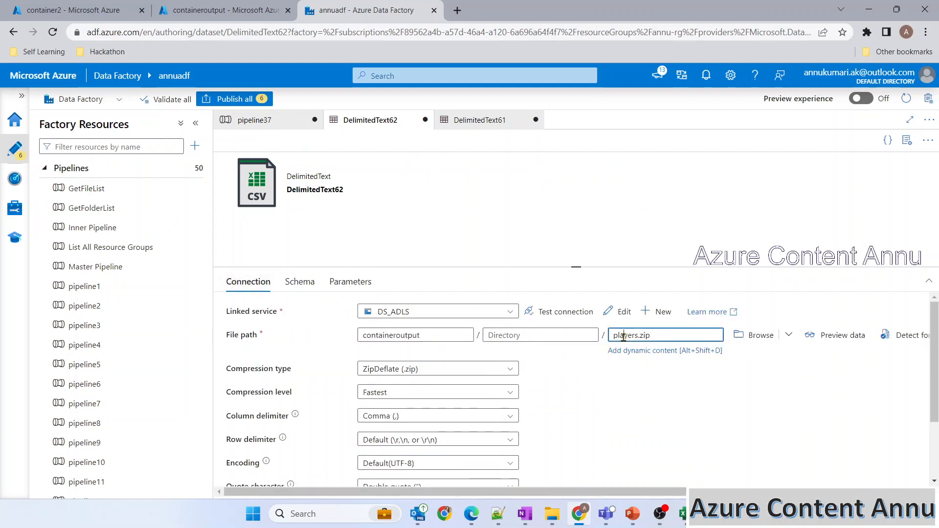
key("ctrl+a")
key("BackSpace")
left_click(659, 353)
left_click(651, 338)
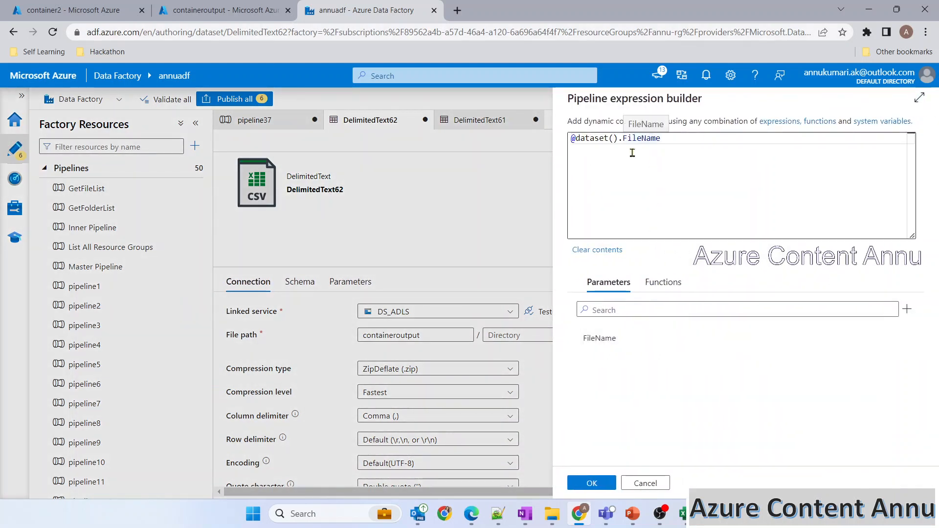
left_click(180, 10)
Step: Compare container2's four CSV files with containeroutput, which holds only players.zip
left_click(78, 10)
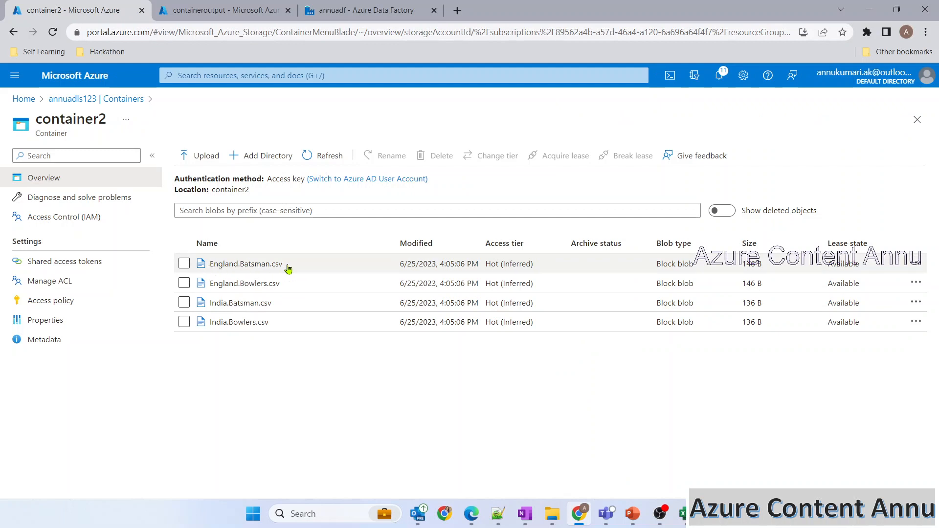
left_click(220, 11)
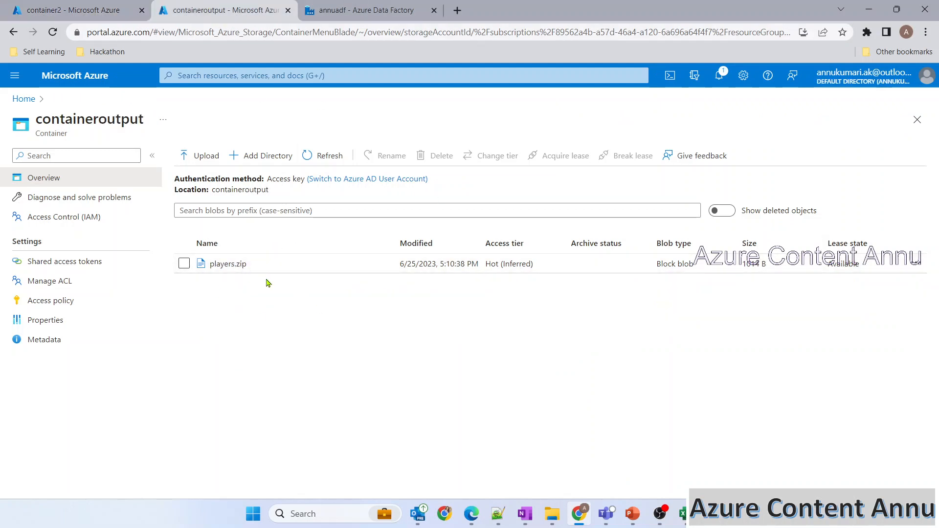
Step: Compare the sink file name expression against container2's CSV file names
left_click(366, 11)
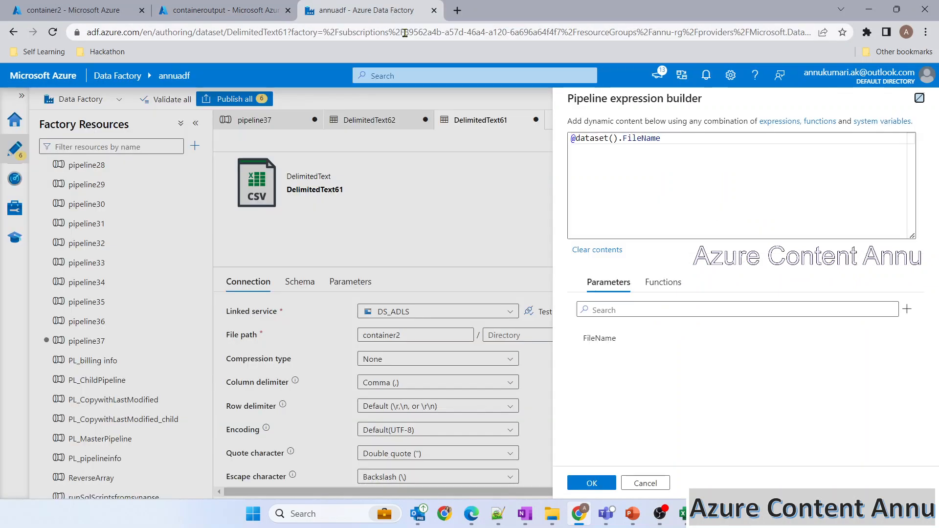
left_click(572, 138)
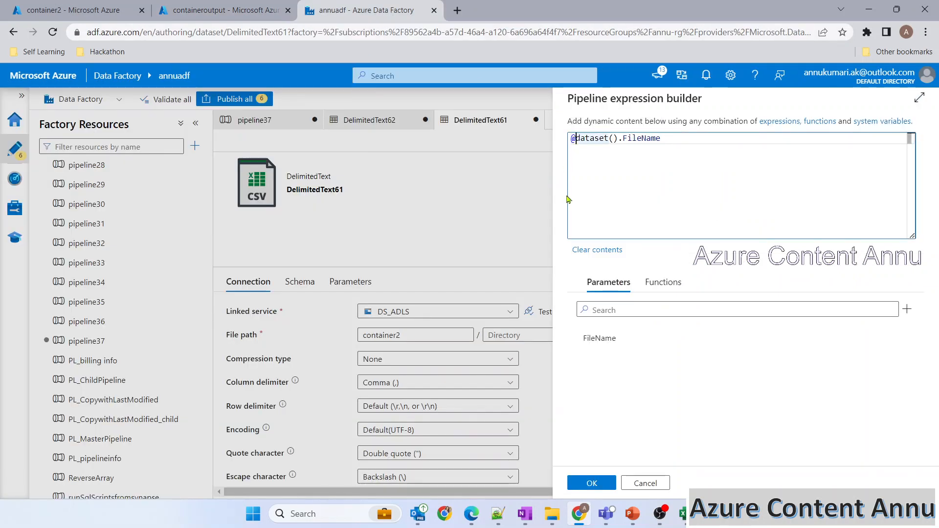
left_click(98, 10)
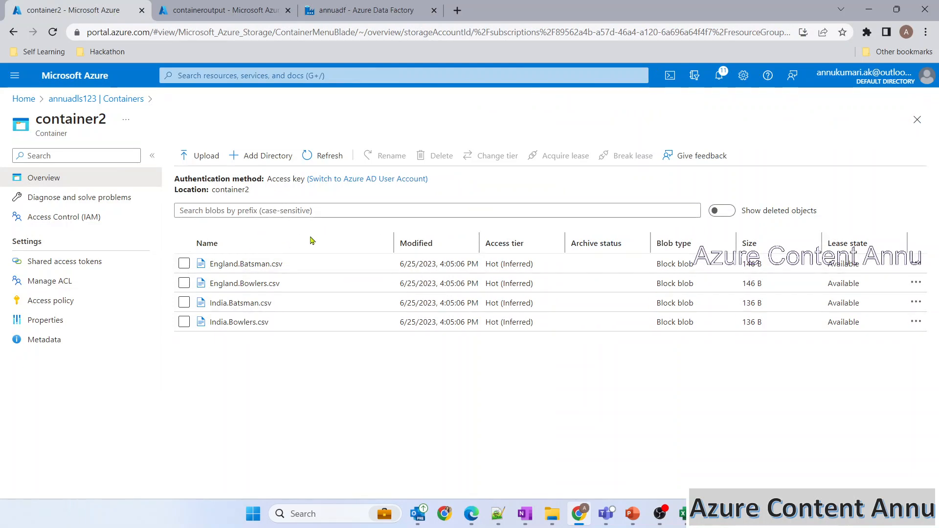
left_click(360, 10)
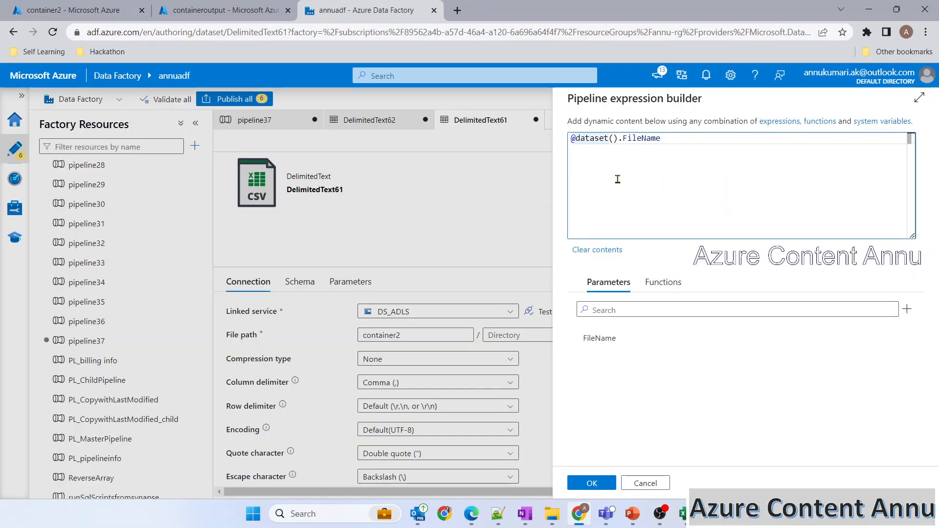
Step: Search the function list for replace and insert it after the @ sign
left_click(662, 282)
left_click(663, 310)
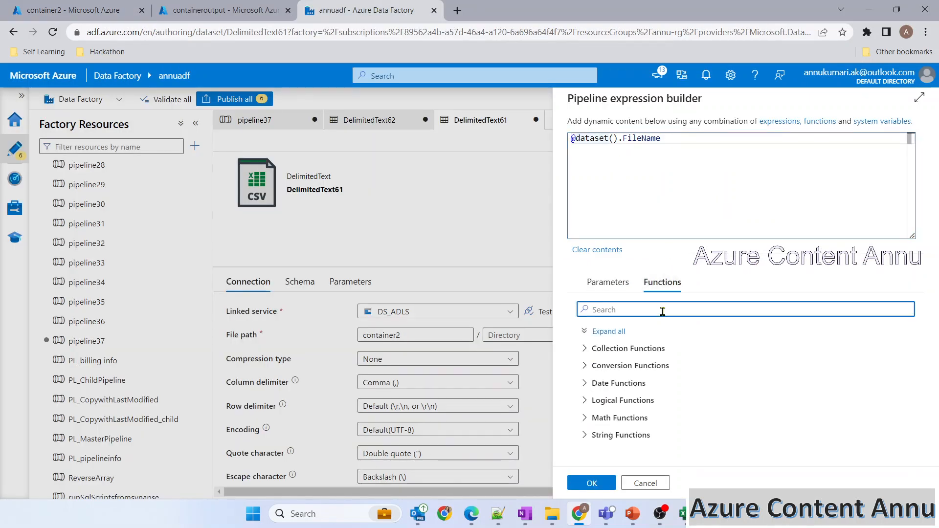
type("rtri")
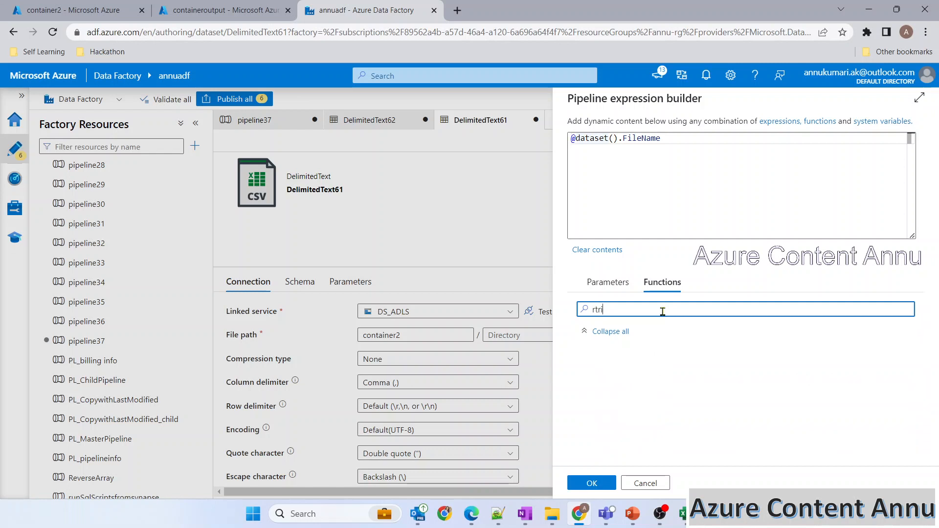
key("ctrl+a")
type("trim")
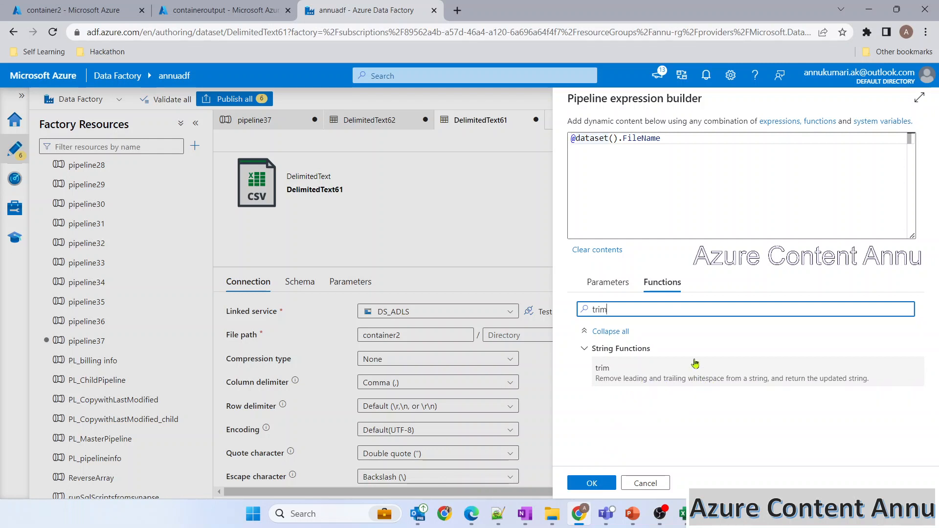
left_click_drag(627, 309, 570, 314)
key("BackSpace")
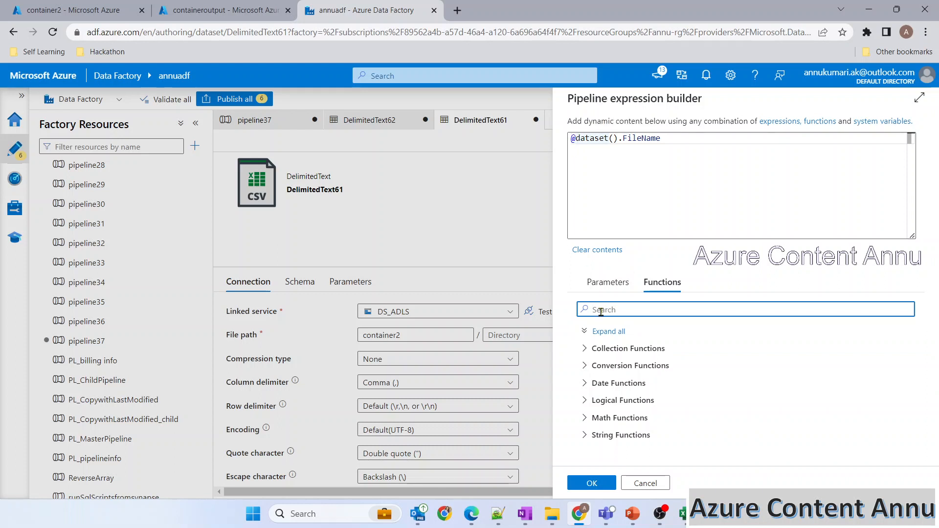
type("remo")
key("BackSpace")
key("BackSpace")
key("BackSpace")
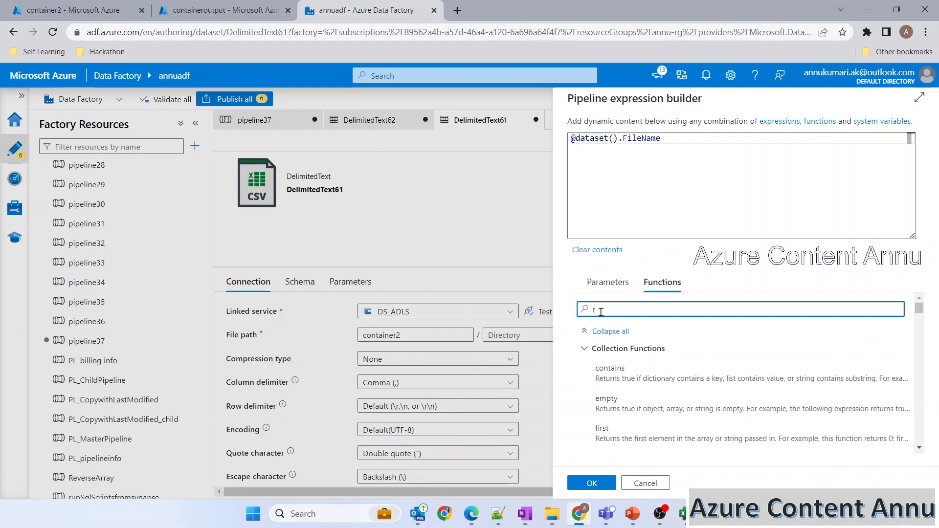
type("epl")
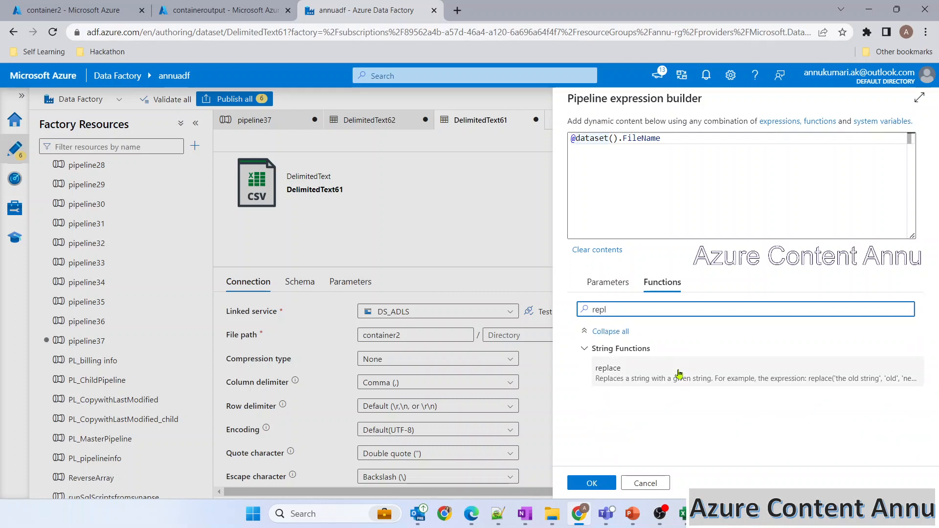
key("ctrl+a")
key("BackSpace")
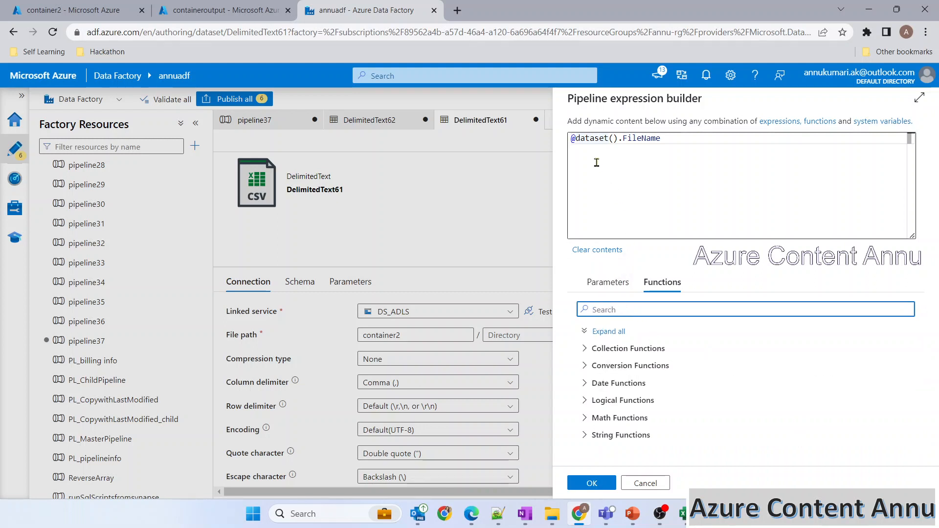
left_click(578, 138)
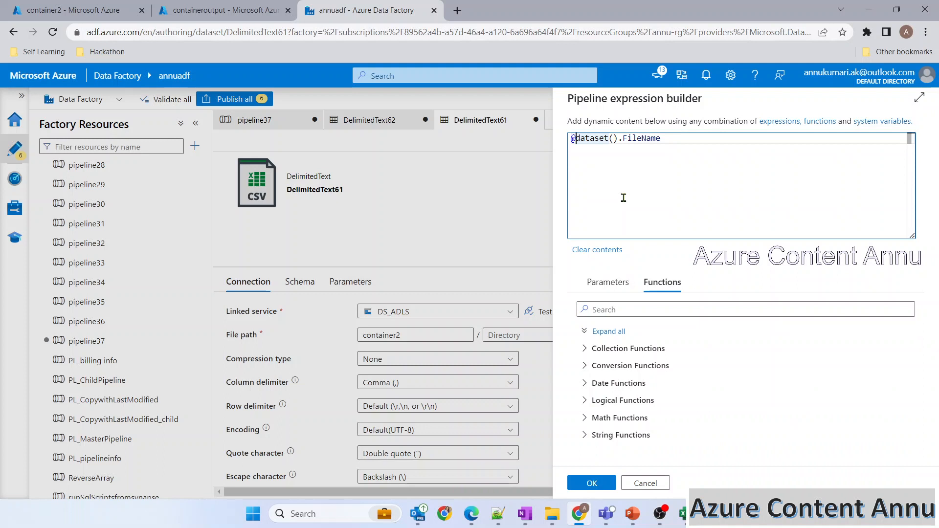
left_click(645, 310)
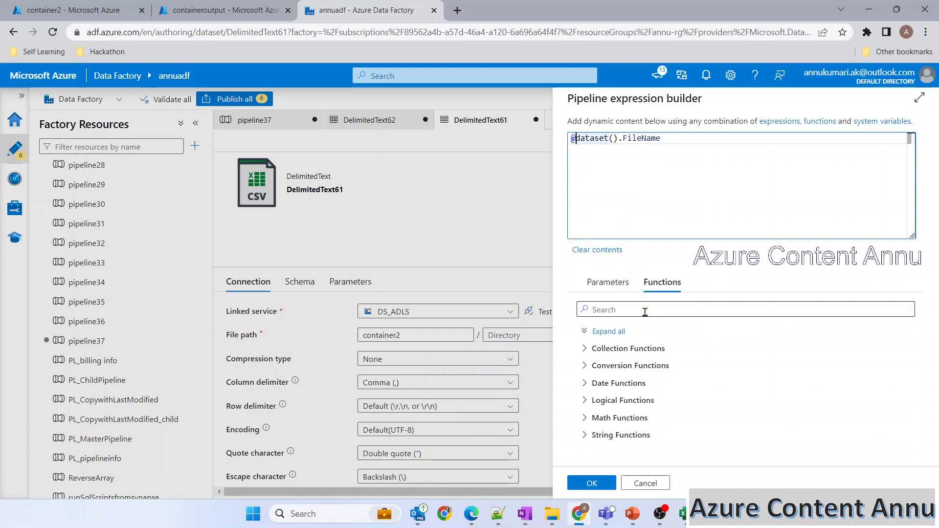
type("repl")
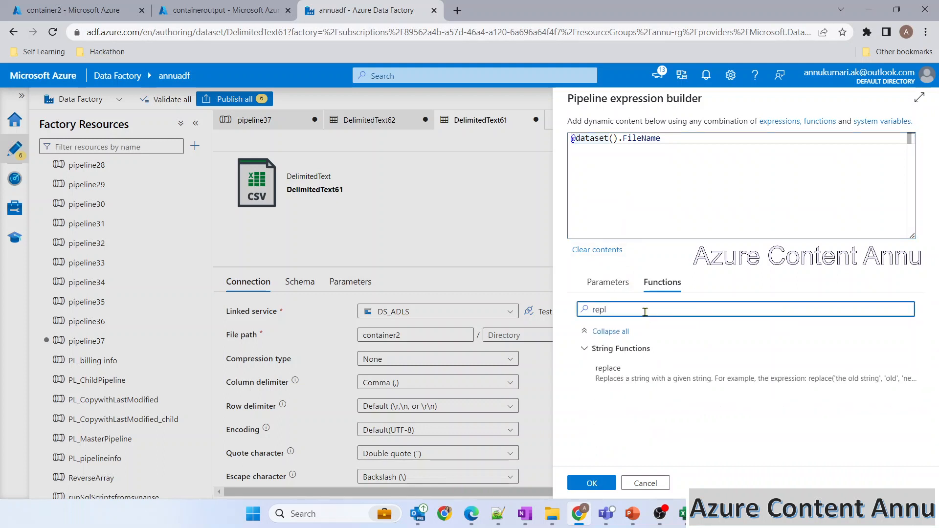
left_click(618, 384)
key("Delete")
left_click(700, 162)
type(",")
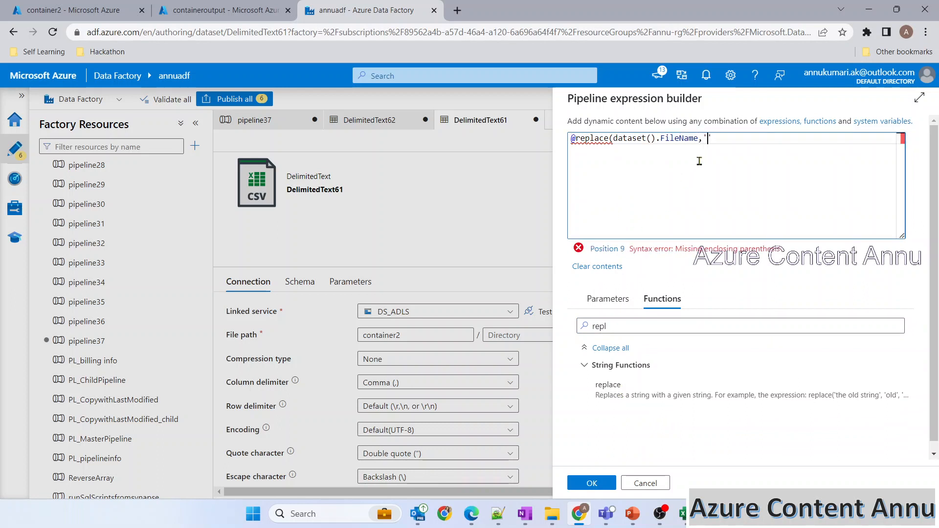
type("'.csv',''")
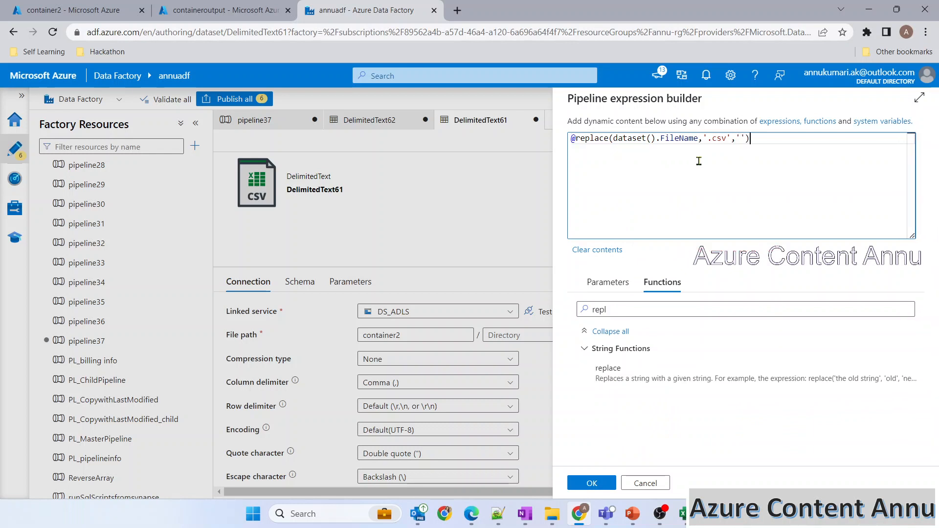
left_click(576, 140)
type("concat")
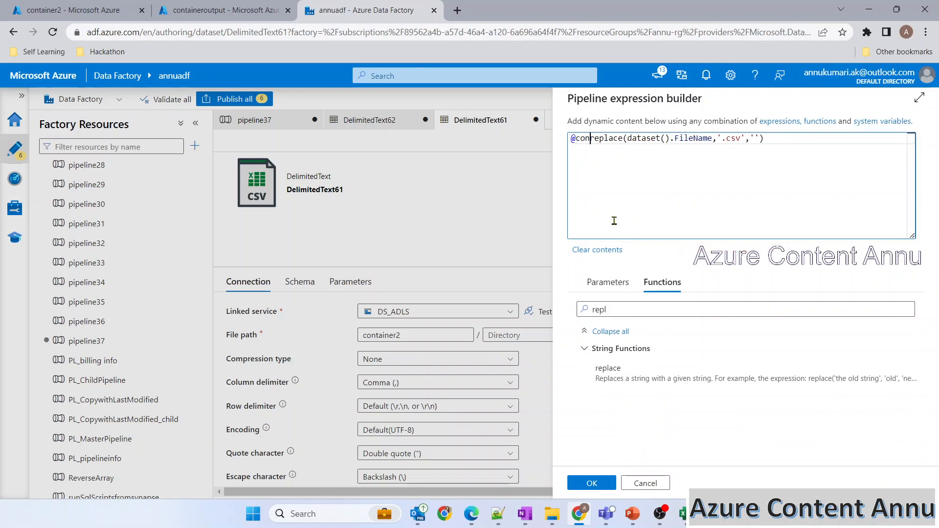
type("(")
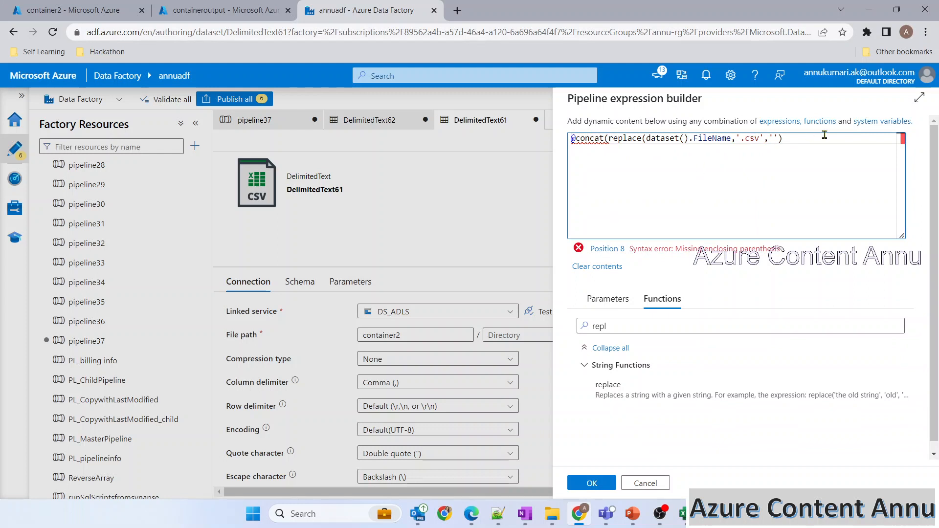
type(",'.zip'")
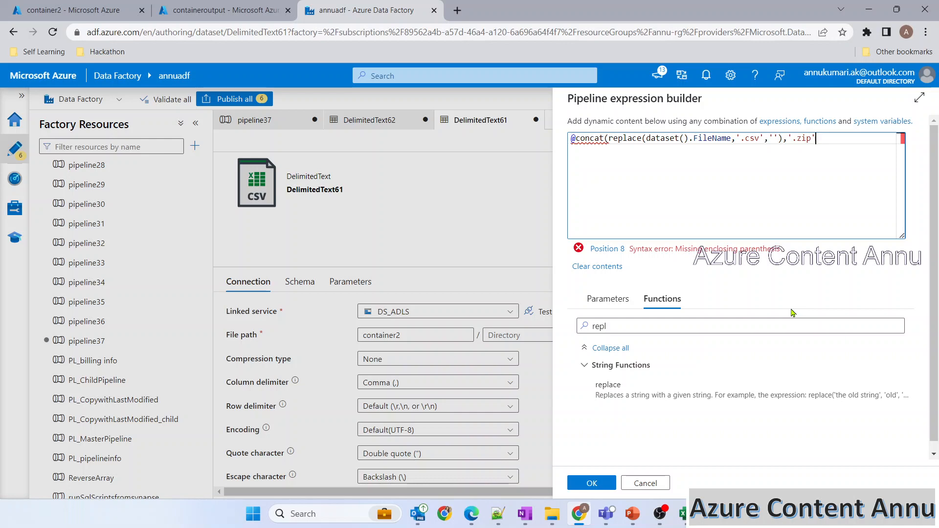
type(")")
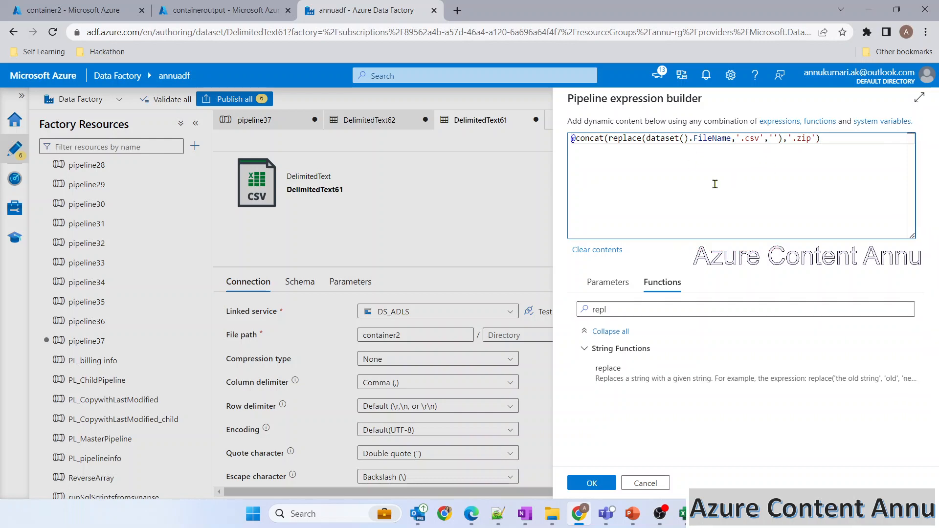
left_click(112, 10)
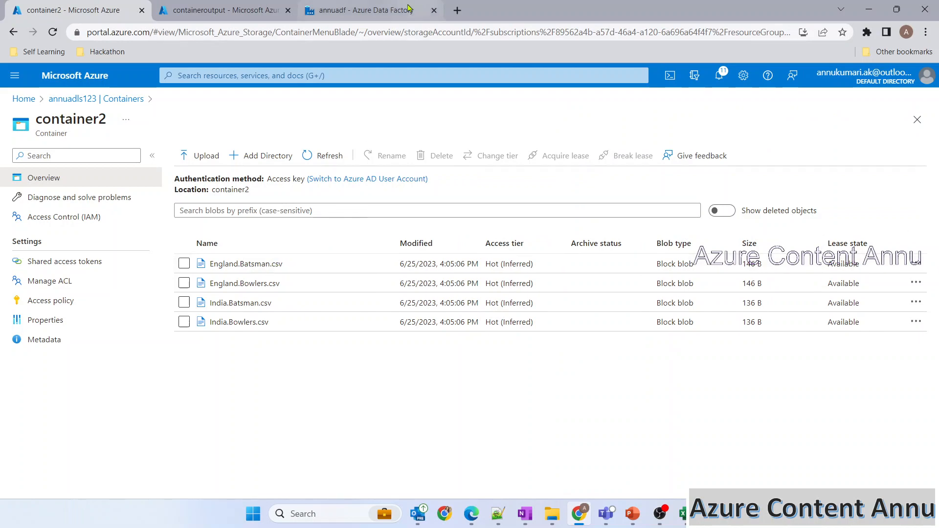
left_click(364, 9)
left_click(593, 488)
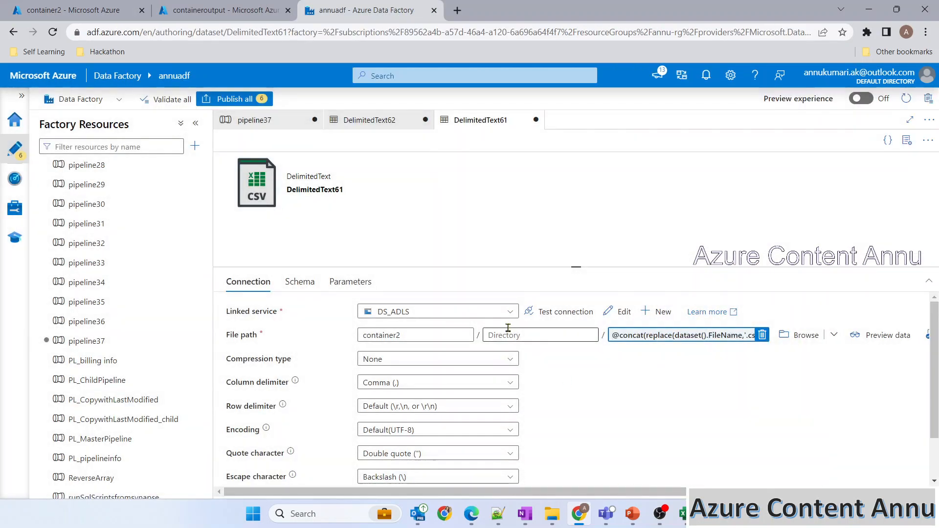
left_click(285, 121)
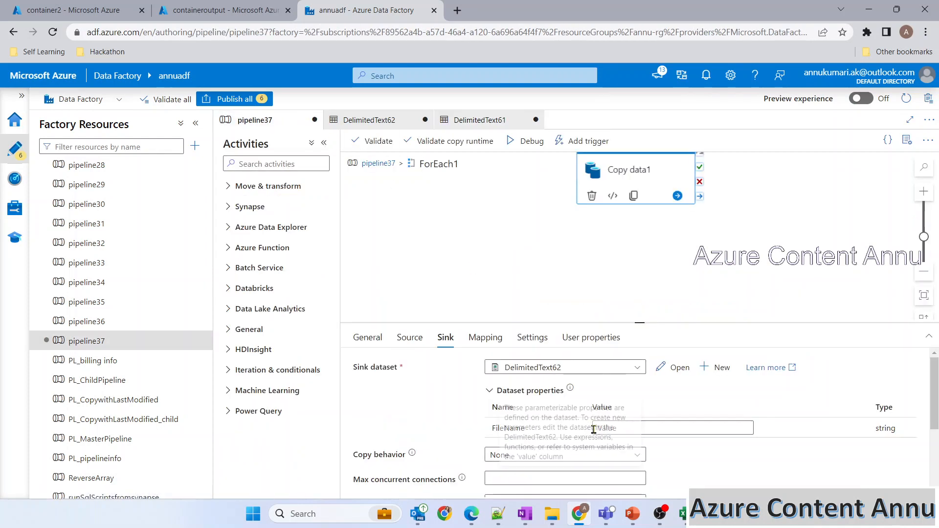
left_click(682, 428)
left_click(614, 440)
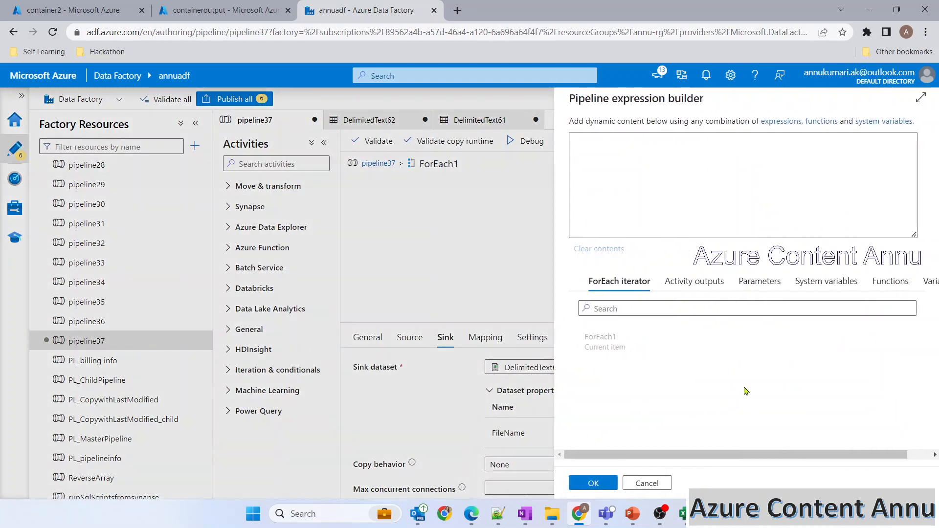
left_click(650, 345)
type(".name")
left_click(592, 483)
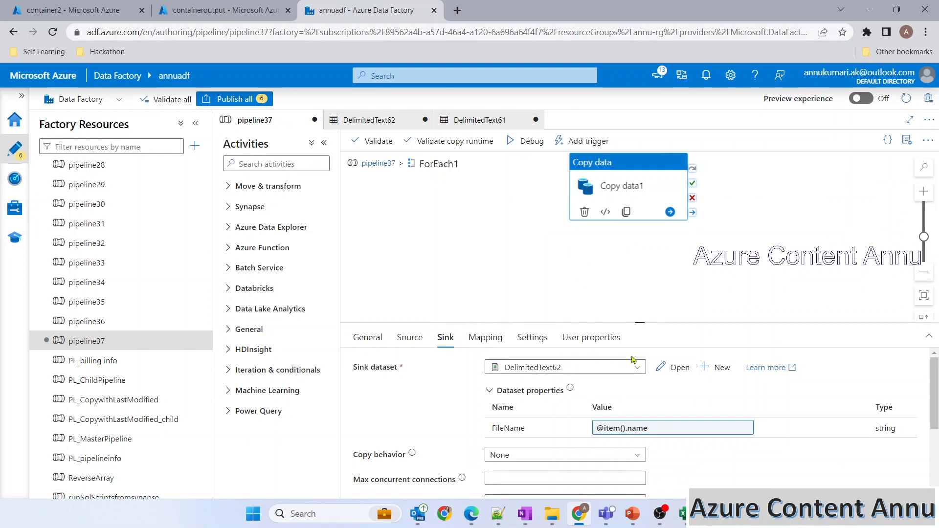
Step: Review the sink dataset, then delete the old players.zip from containeroutput
left_click(674, 367)
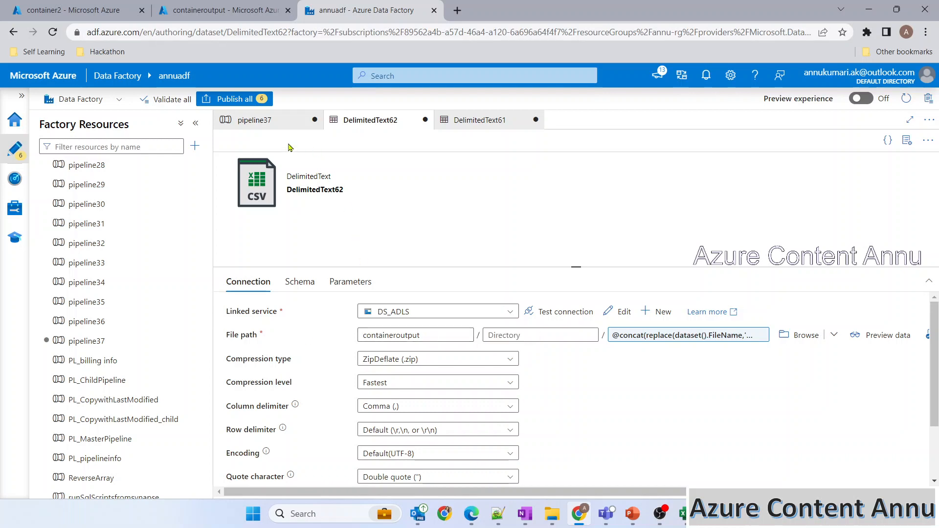
left_click(260, 120)
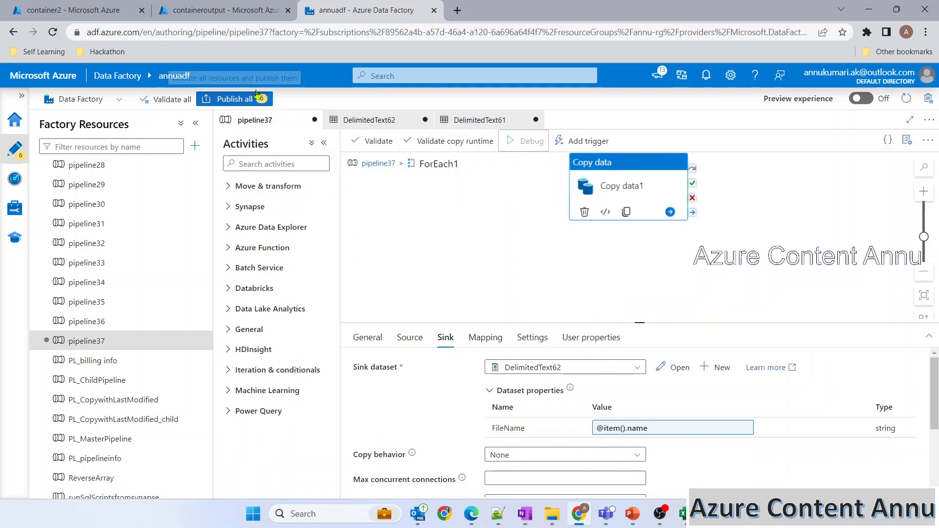
left_click(201, 6)
left_click(183, 264)
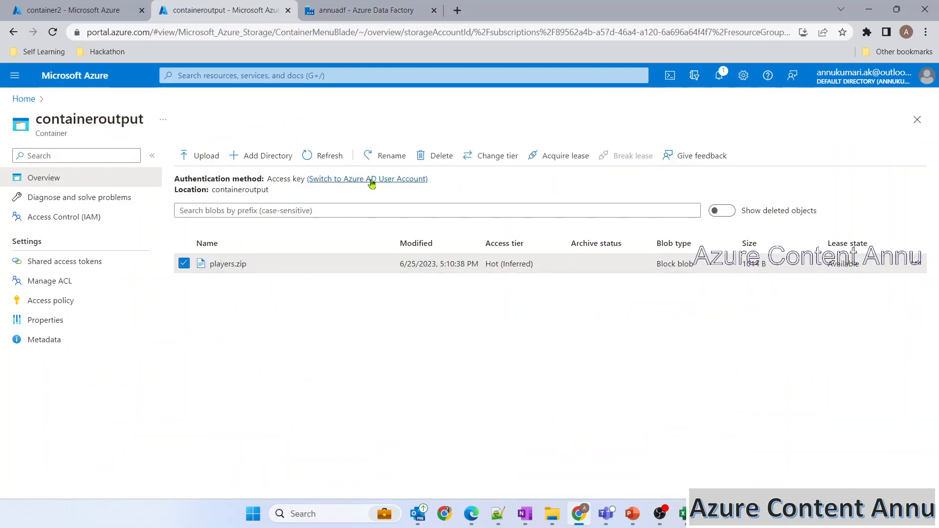
left_click(435, 156)
left_click(190, 235)
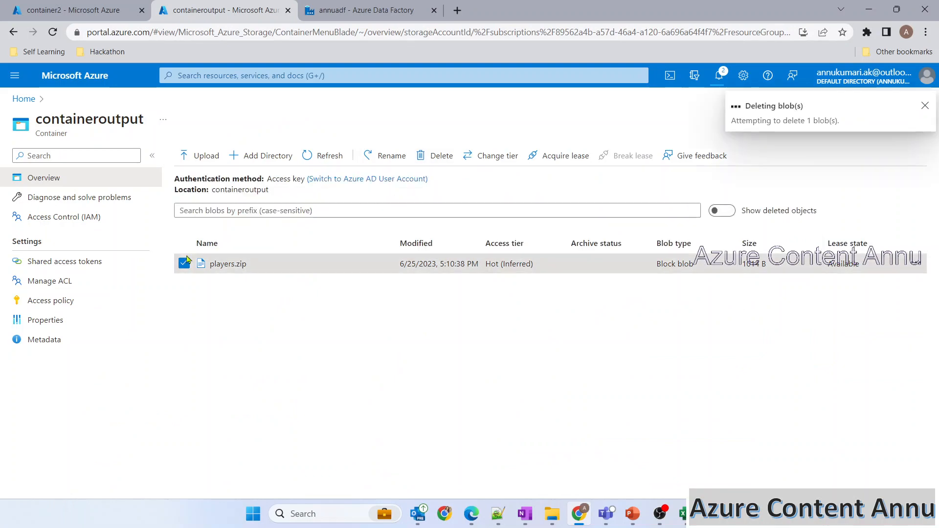
left_click(355, 11)
Step: Refresh pipeline37's debug output and enlarge the panel to see every activity run
left_click(620, 366)
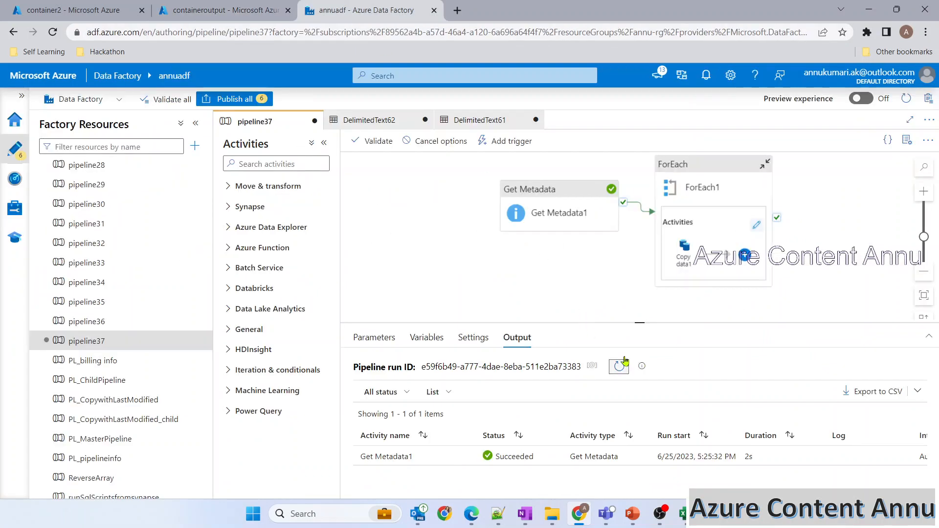
left_click(324, 143)
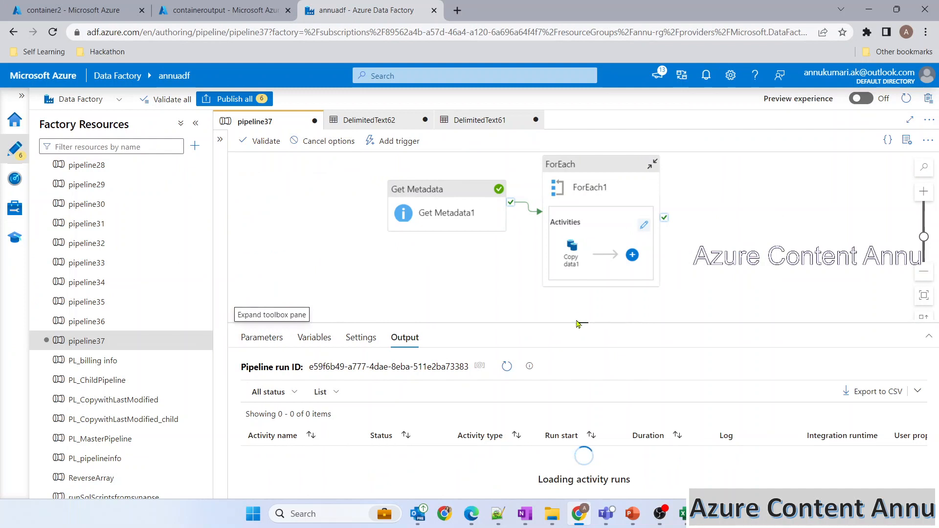
left_click_drag(578, 304, 579, 237)
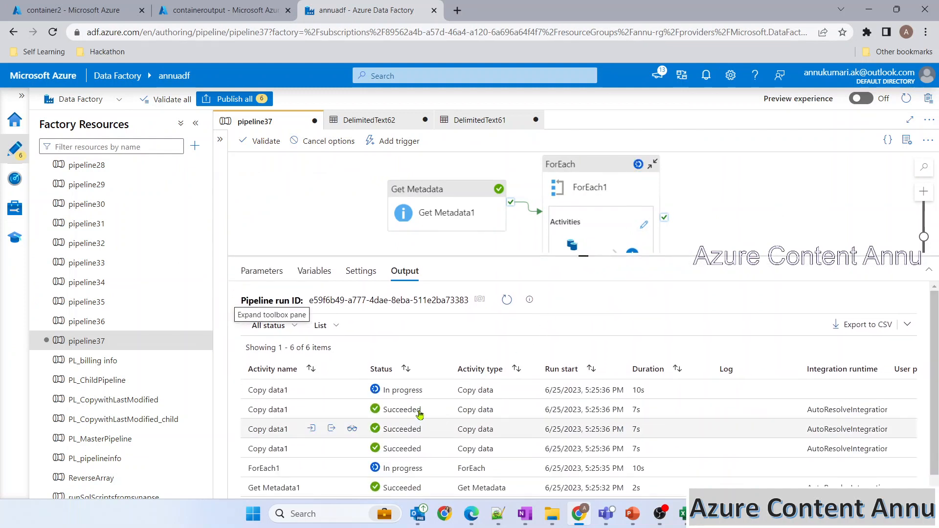
scroll(379, 450, "down", 1)
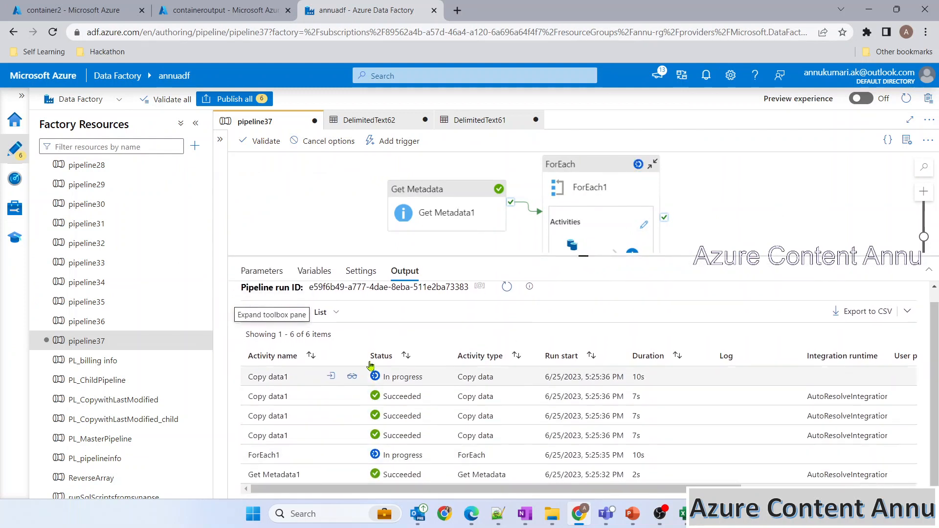
scroll(390, 407, "down", 1)
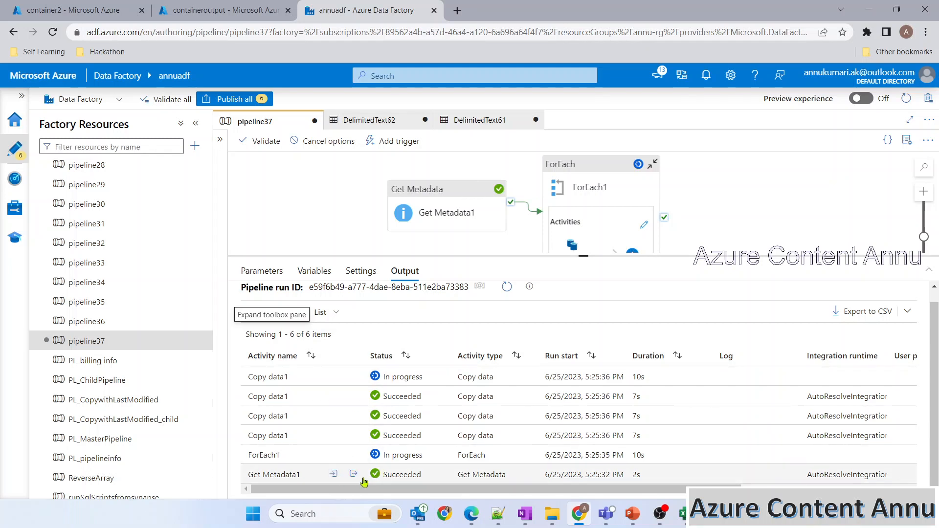
Step: Review Get Metadata1's file list, then refresh containeroutput to show the four new zips
left_click(354, 474)
left_click_drag(313, 384, 362, 380)
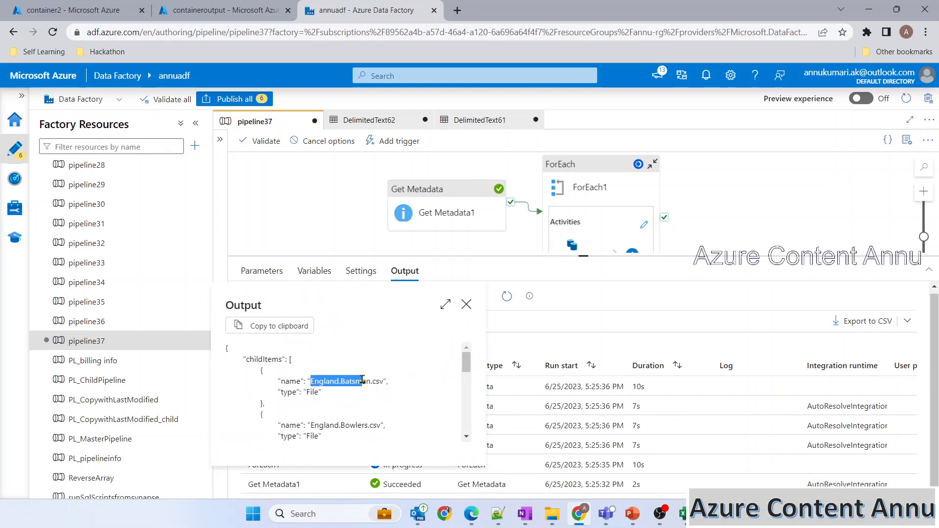
left_click_drag(307, 427, 374, 436)
scroll(337, 391, "down", 2)
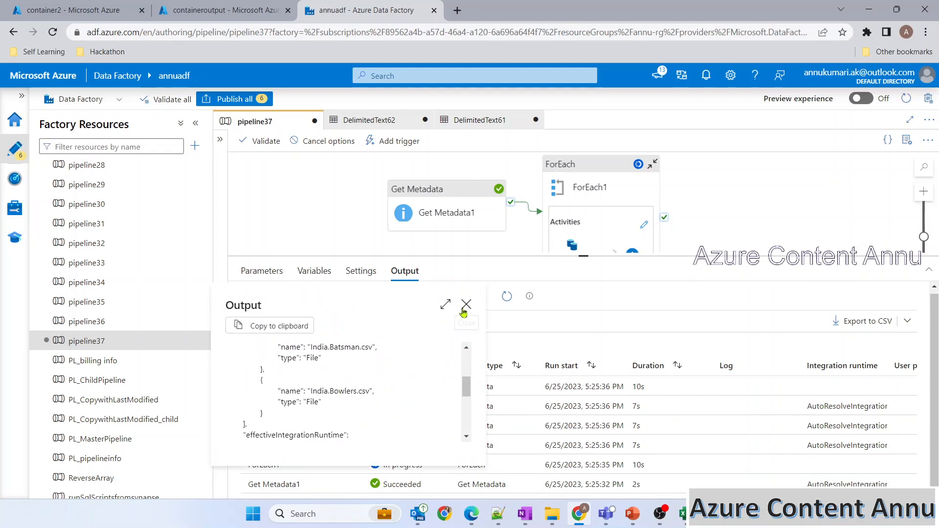
left_click(465, 308)
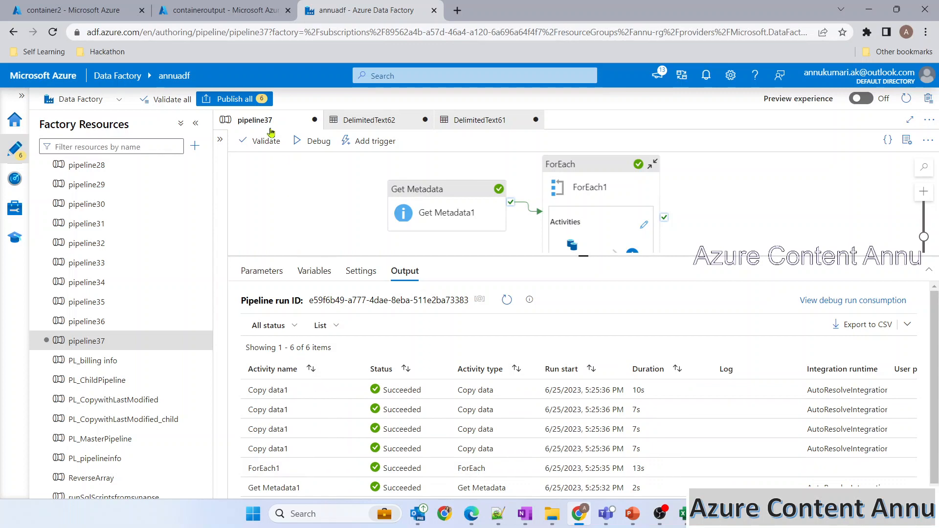
left_click(228, 6)
left_click(324, 156)
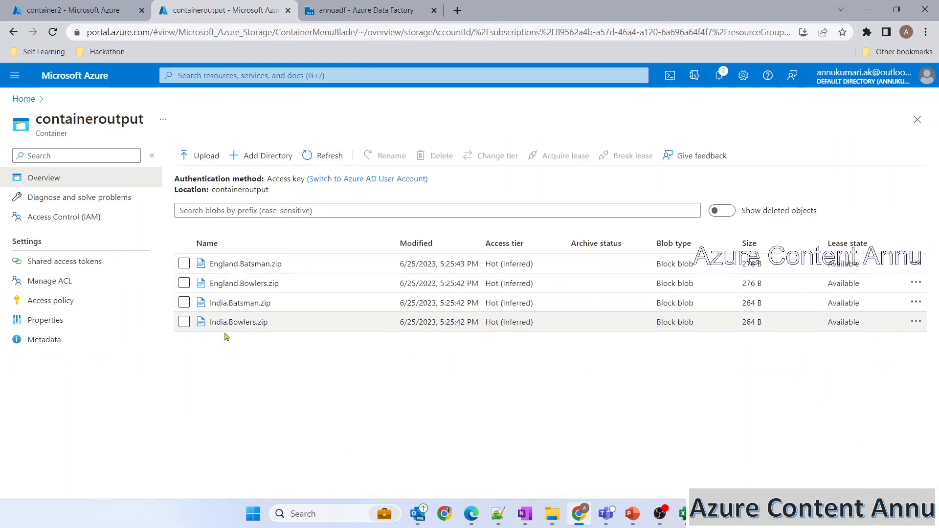
Step: Match container2's CSVs to the new zips, inspect England.Batsman.zip, and return to pipeline37's output
key("ctrl+shift+Tab")
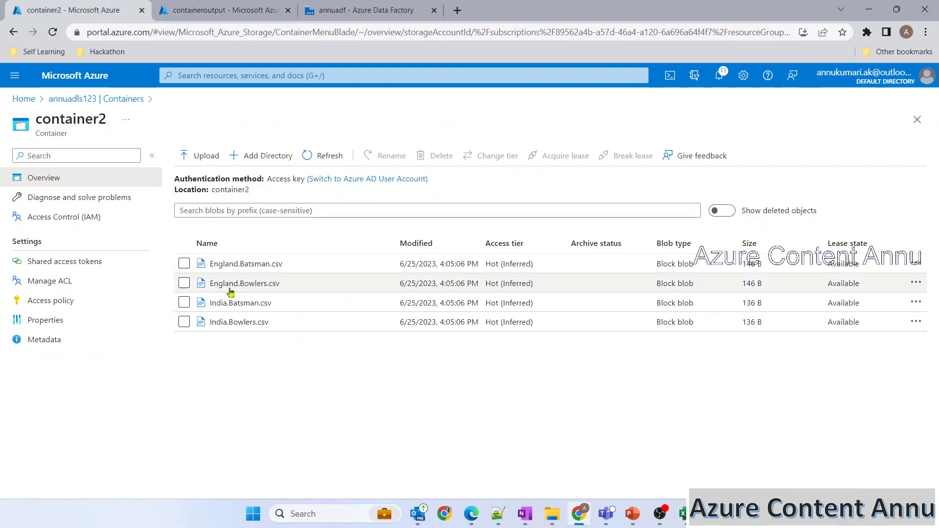
key("ctrl+Tab")
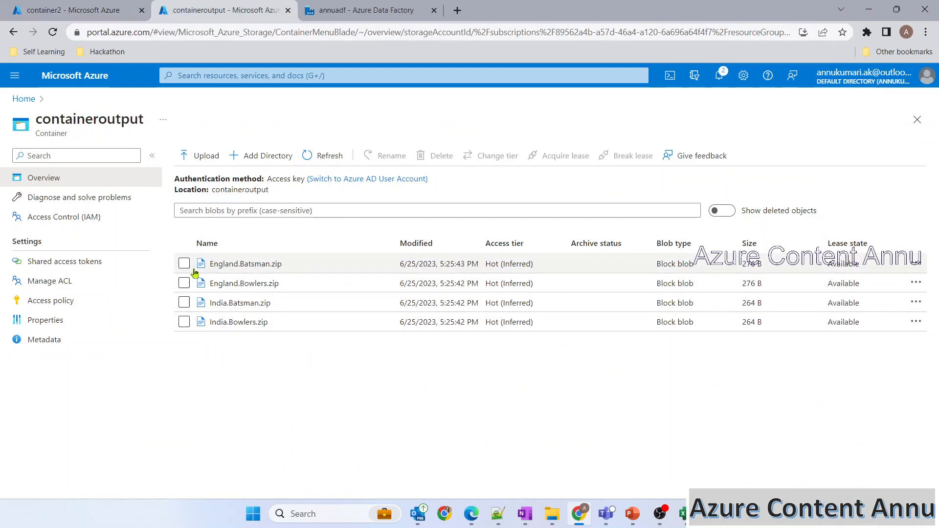
left_click(226, 266)
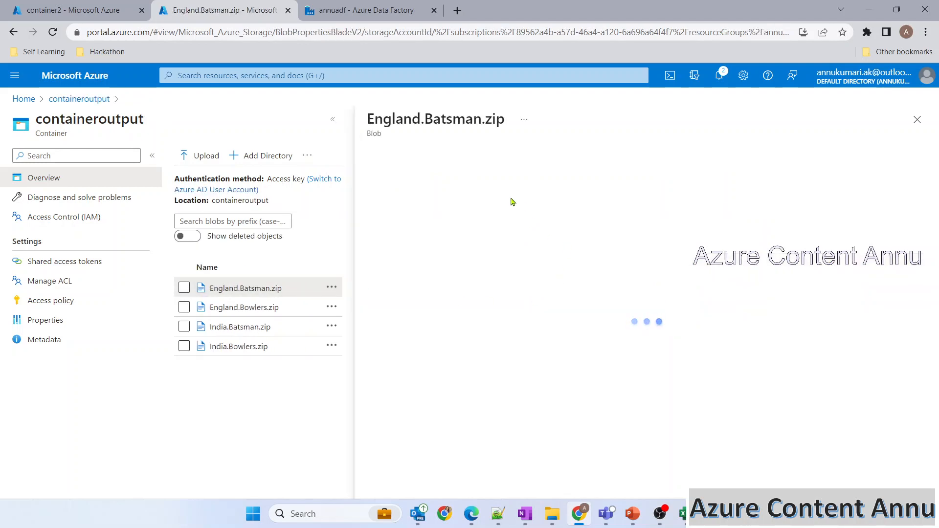
left_click(478, 184)
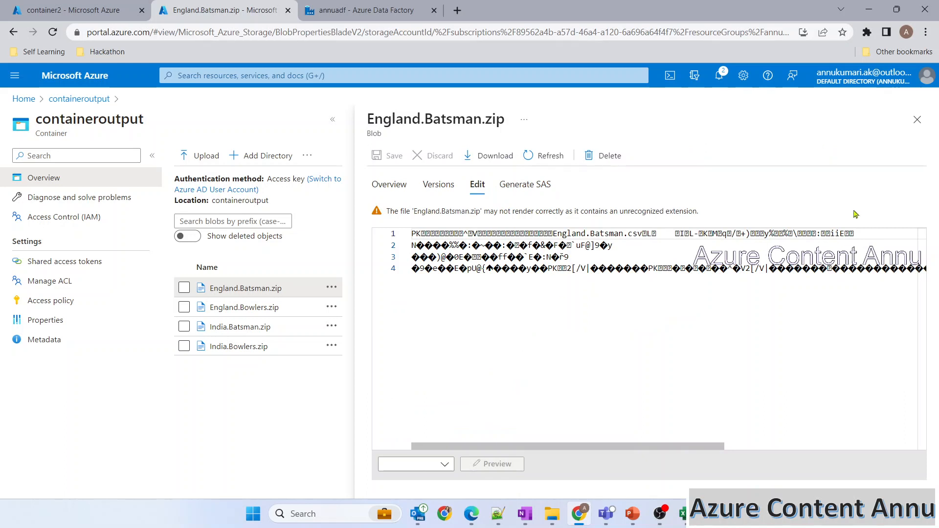
left_click(917, 120)
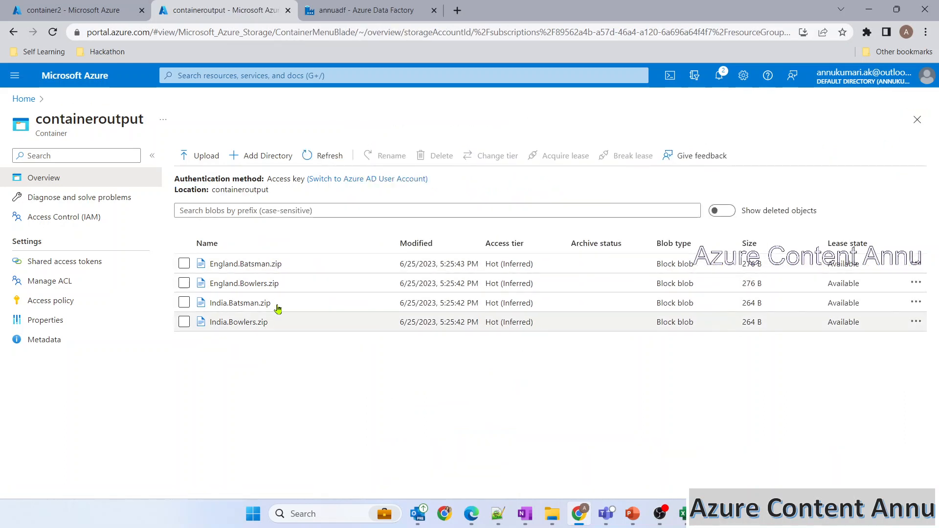
left_click(325, 14)
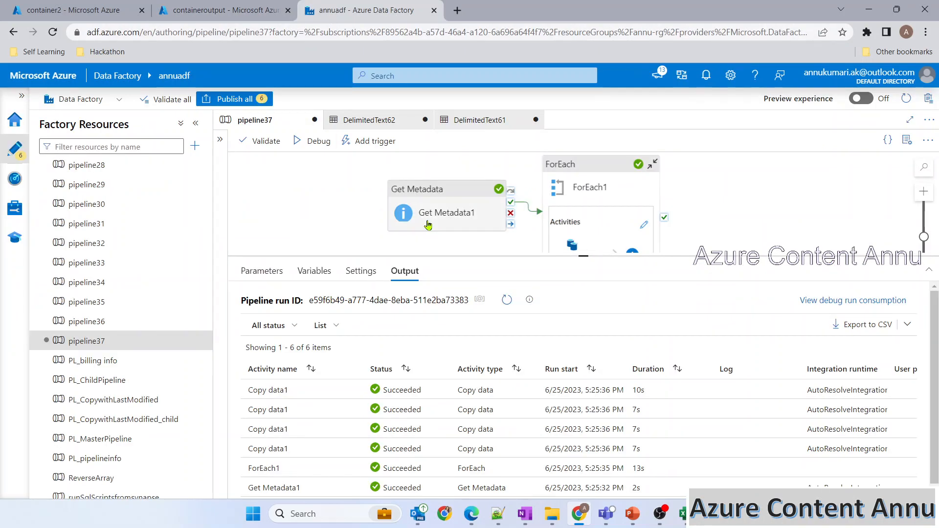
Step: Review the compression slides in 21.pptx, then present the deck from the title slide
left_click(633, 514)
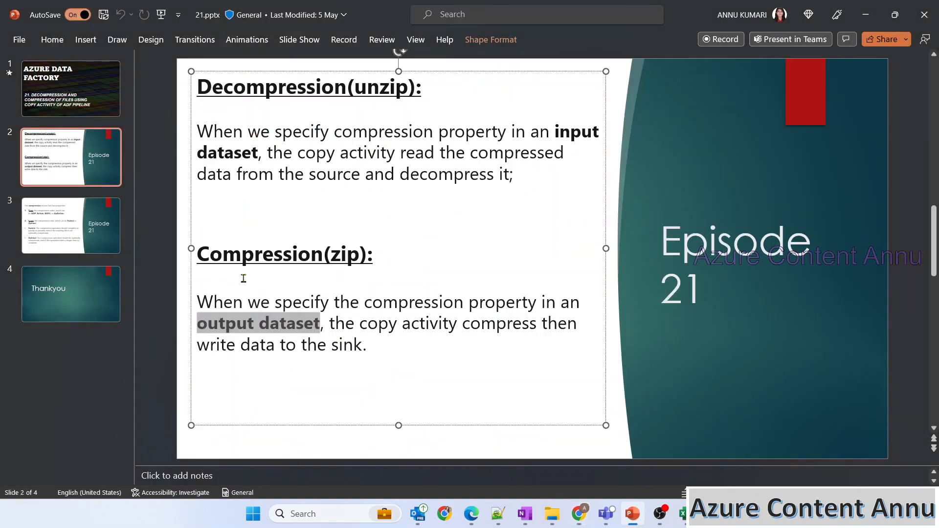
left_click(76, 199)
left_click(76, 201)
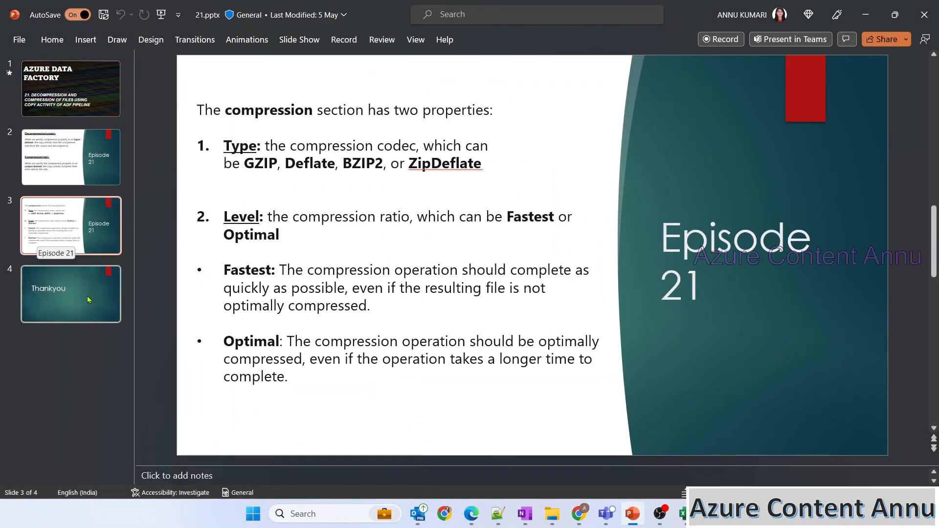
left_click(110, 281)
key("F5")
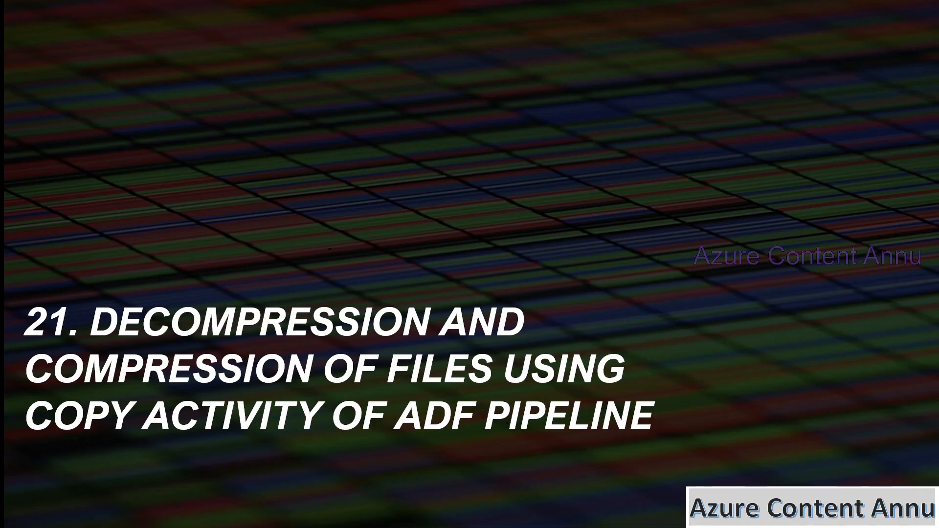